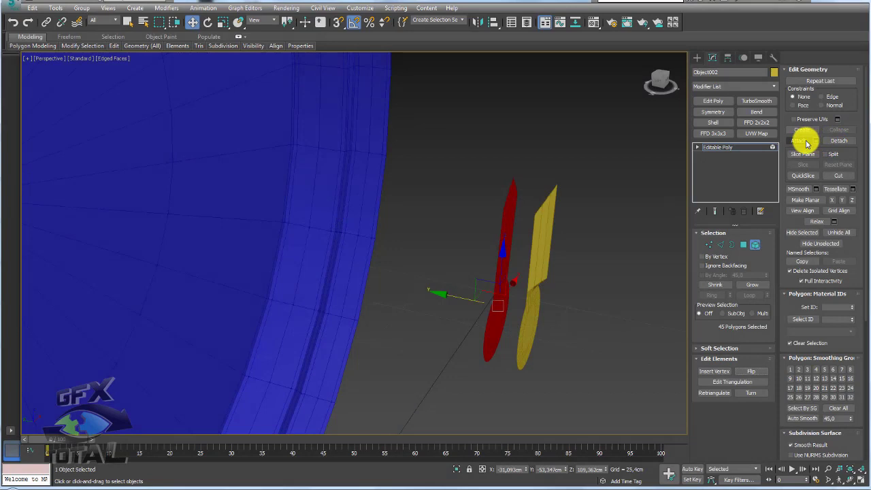
- Attach the red piece to the yellow one and bridge their open borders into a solid hand
left_click(802, 140)
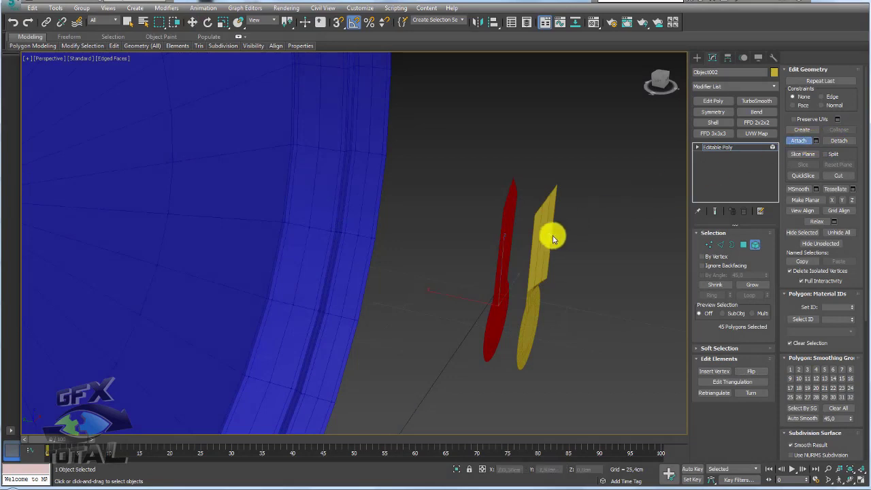
left_click(731, 244)
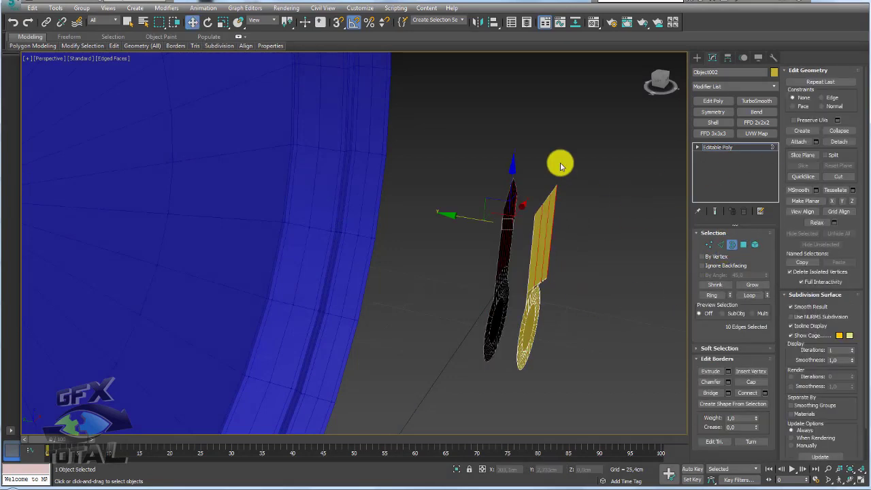
left_click(710, 392)
mouse_move(549, 292)
middle_mouse_down("alt")
mouse_move(521, 281)
mouse_move(547, 279)
middle_mouse_up("alt")
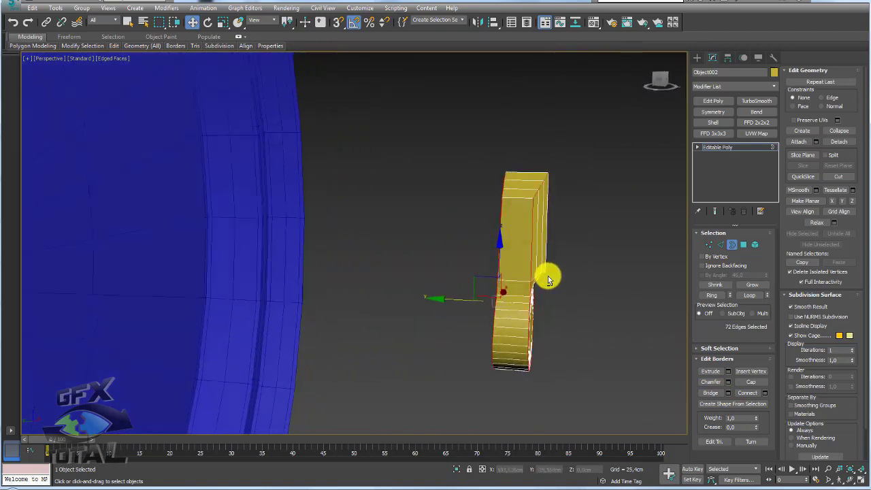
- Select the hand's vertices at Vertex level and orbit to face the dial head-on
left_click(709, 244)
middle_click_drag(684, 247, 626, 231, "alt")
mouse_move(601, 152)
left_mouse_down()
mouse_move(533, 401)
mouse_move(522, 372)
left_mouse_up()
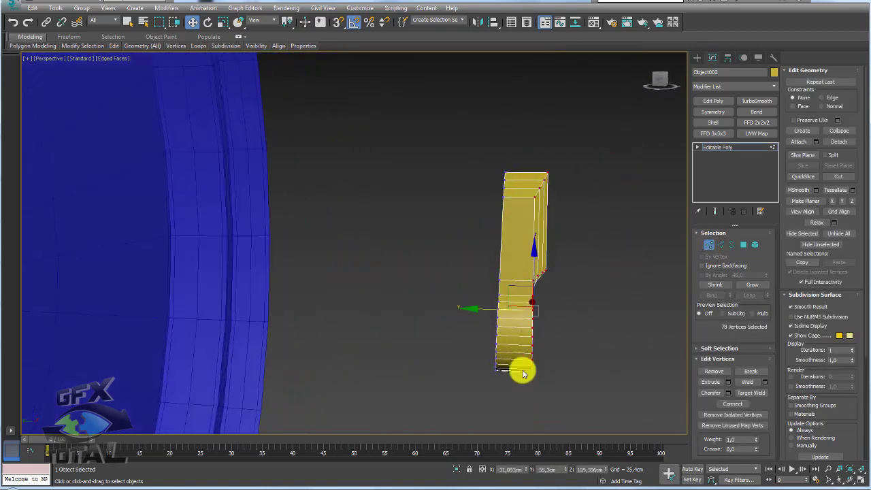
mouse_move(503, 309)
middle_mouse_down("alt")
mouse_move(474, 309)
mouse_move(538, 297)
mouse_move(510, 300)
middle_mouse_up("alt")
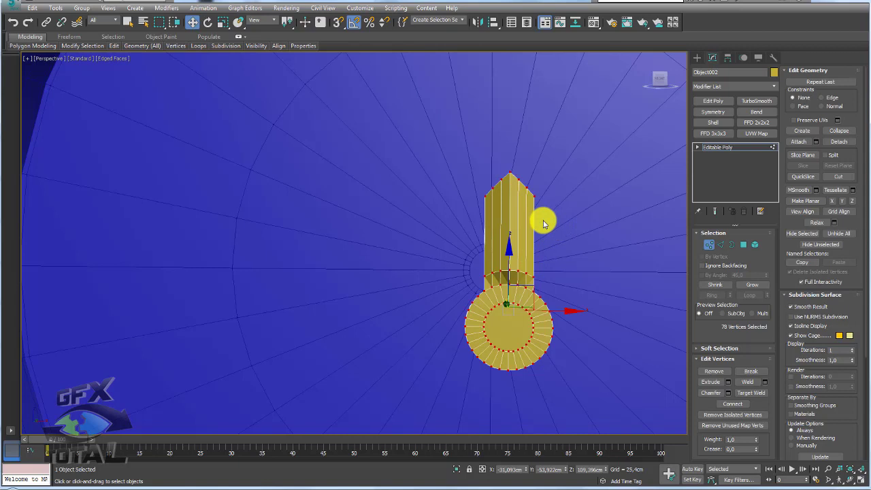
- Select the hand's tip vertices, raise them, and scale them inward to narrow the tip
mouse_move(543, 224)
middle_mouse_down("alt")
mouse_move(527, 227)
mouse_move(568, 280)
middle_mouse_up("alt")
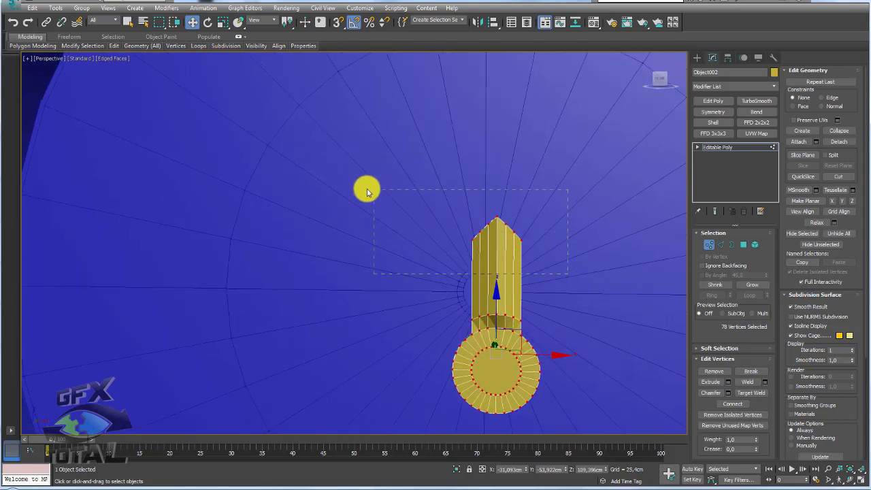
left_click_drag(367, 192, 367, 193)
left_click_drag(498, 194, 547, 191)
key("r")
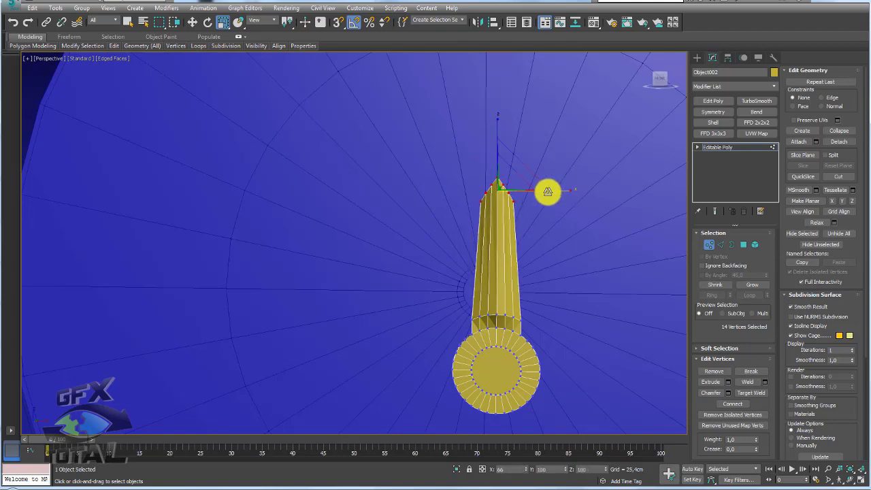
scroll(548, 183, "down", 3)
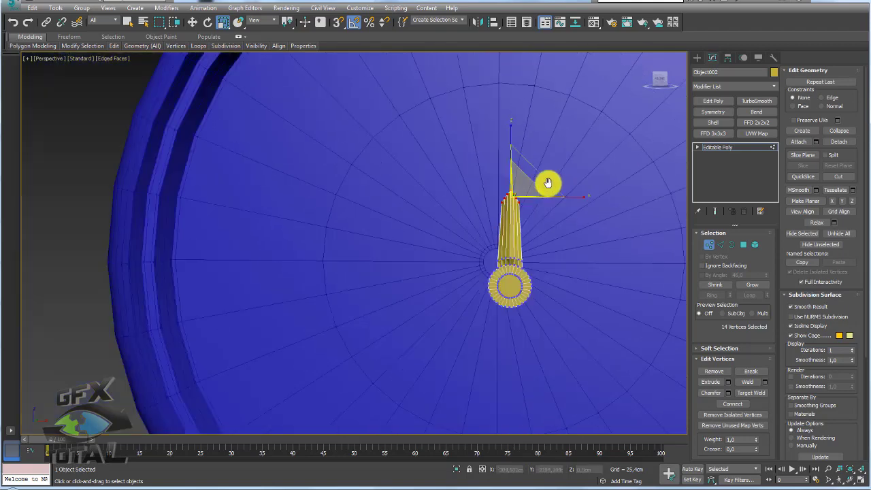
scroll(551, 194, "down", 2)
scroll(542, 206, "down", 2)
- In Front view, pull the tip vertices up along Y to lengthen the hand
key("f")
scroll(398, 211, "up", 2)
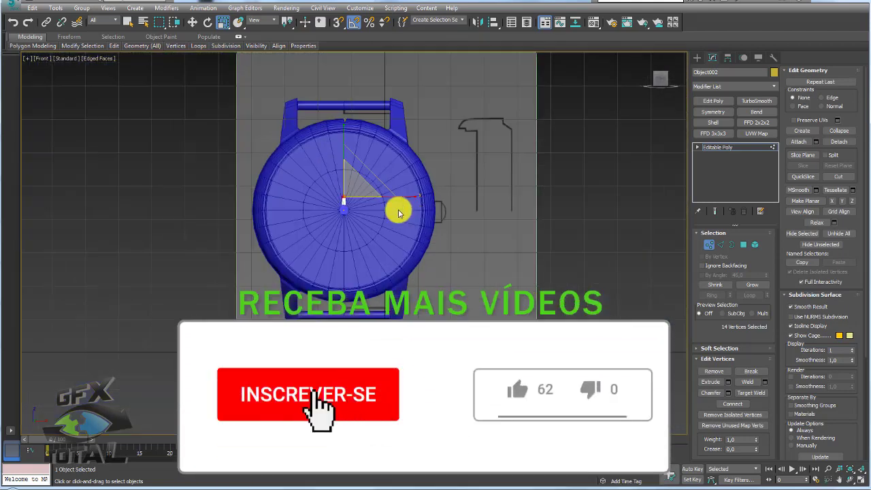
scroll(342, 184, "up", 3)
scroll(371, 197, "up", 3)
key("w")
left_click_drag(359, 194, 376, 87)
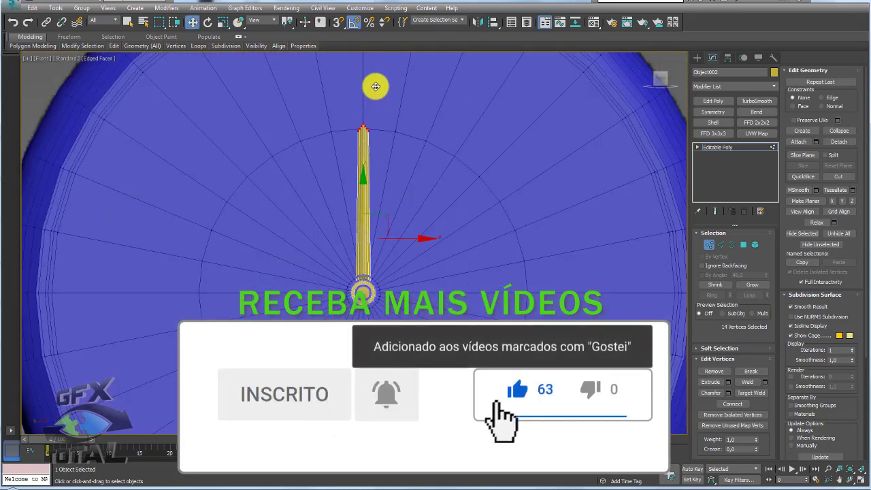
- Return to the Editable Poly level, enable Angle Snap, and Shift-rotate a copy of the hand downward
left_click(718, 147)
scroll(354, 180, "down", 3)
middle_click_drag(381, 194, 406, 166)
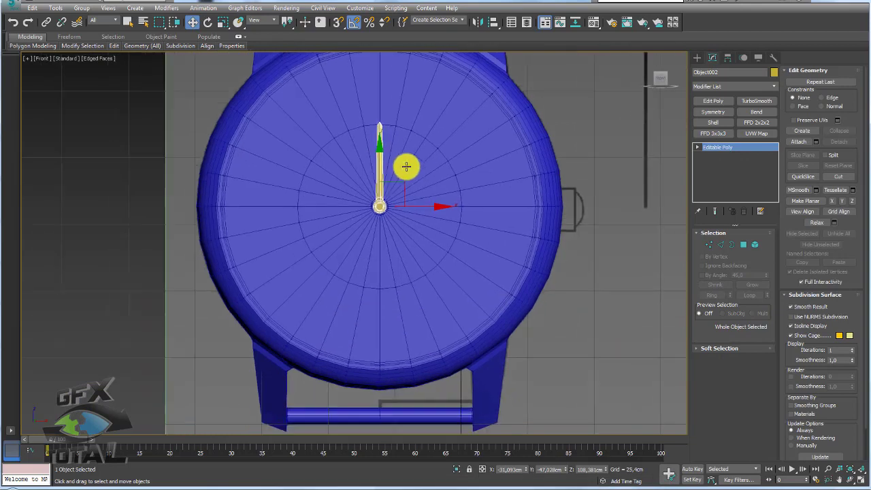
middle_click_drag(391, 125, 391, 128)
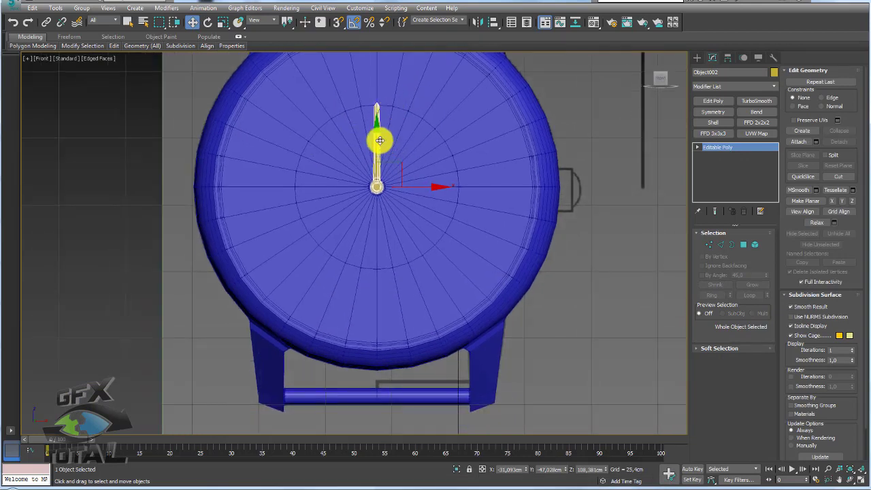
left_click(354, 25)
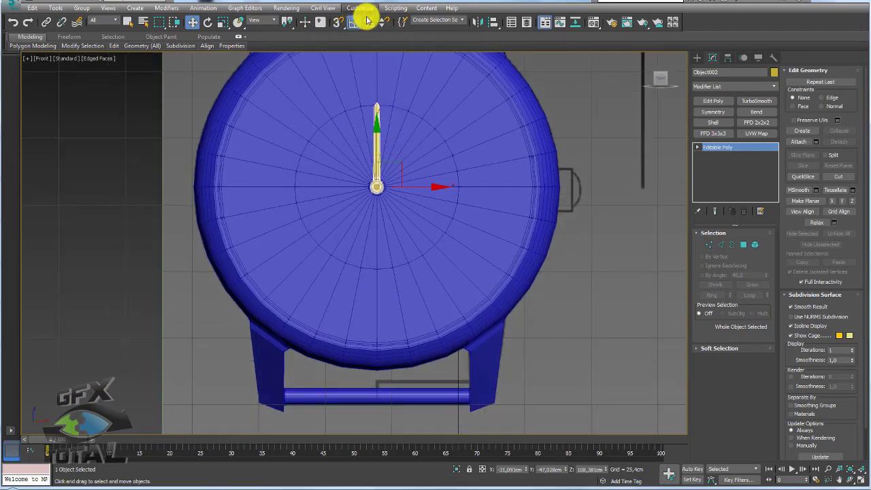
key("e")
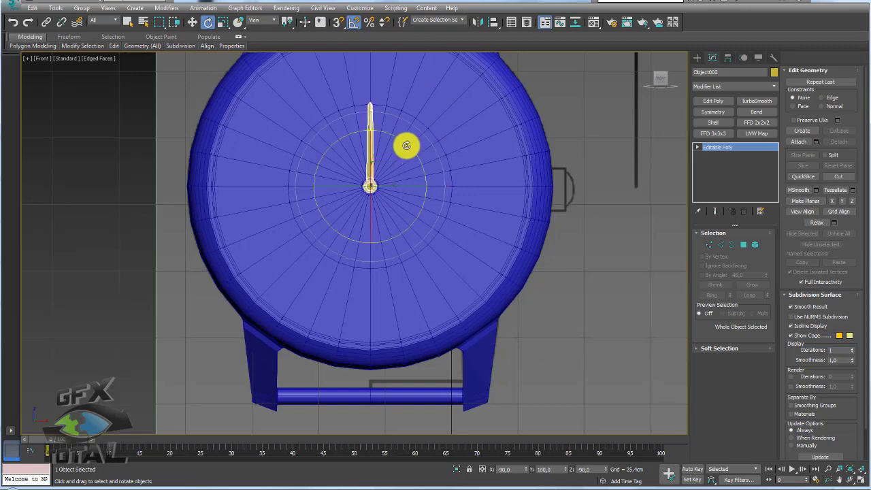
mouse_move(401, 141)
left_mouse_down("shift")
mouse_move(435, 265)
mouse_move(359, 278)
left_mouse_up("shift")
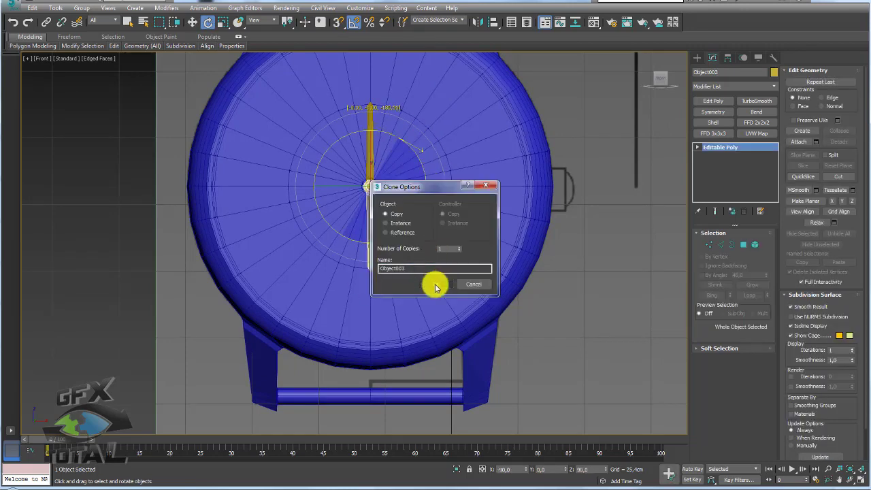
- Confirm the copy as Object003 and stretch its tip vertices down toward the dial's edge
left_click(431, 284)
left_click(708, 243)
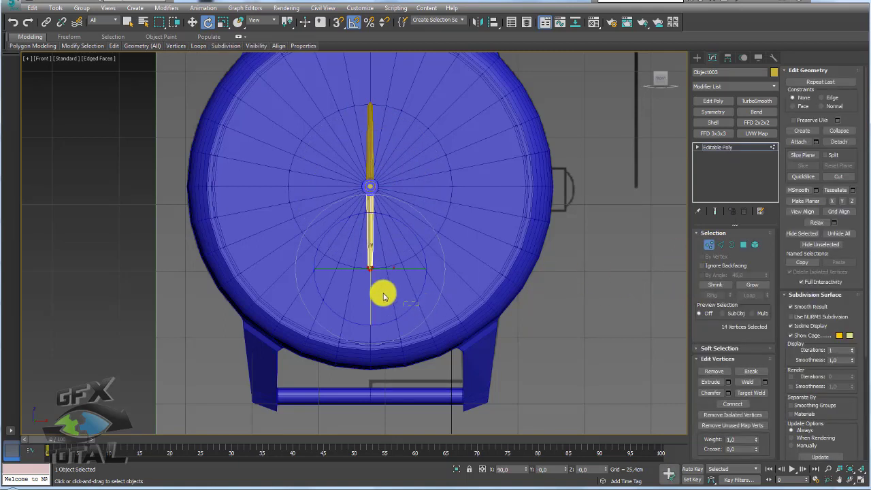
key("w")
left_click_drag(370, 223, 371, 261)
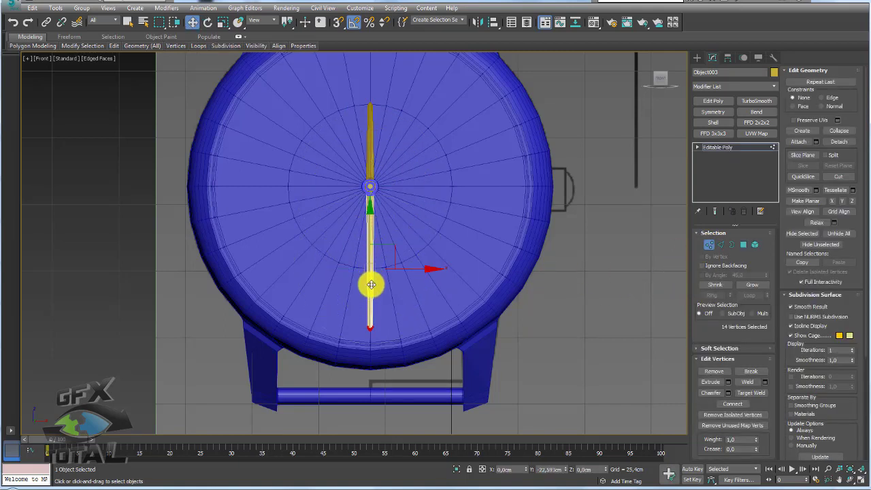
left_click(725, 148)
scroll(384, 167, "up", 4)
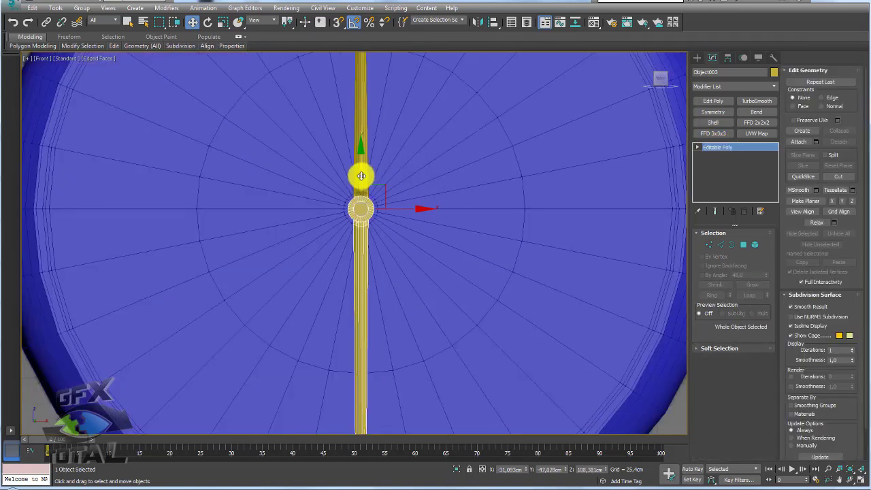
- Shift-move a copy of Object002 to the right as Object004 and enter Polygon mode
left_click(365, 153)
scroll(361, 202, "up", 1)
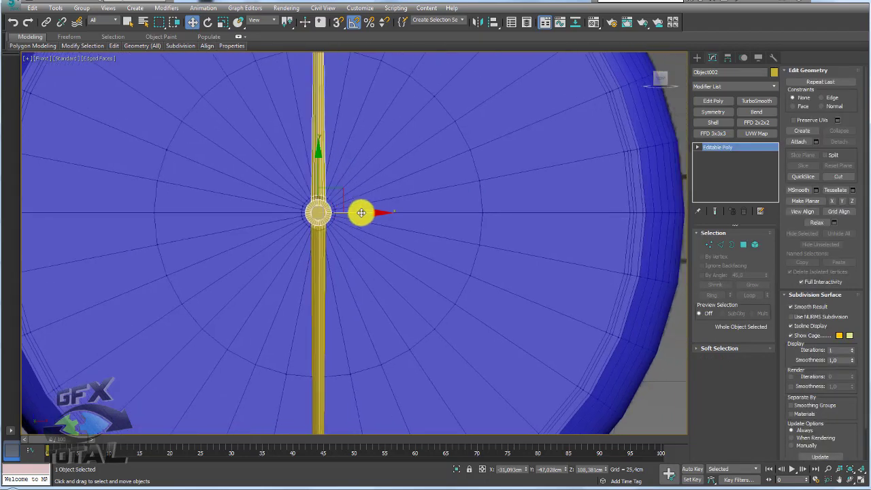
left_click_drag(353, 213, 423, 213, "shift")
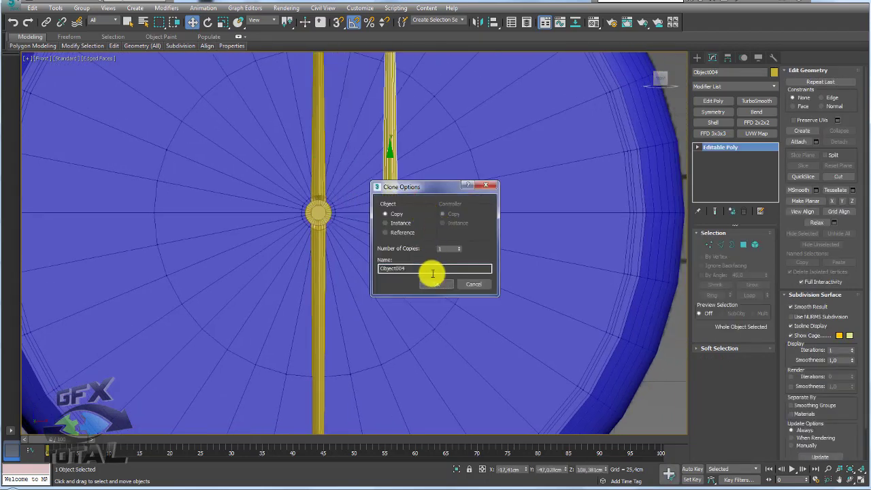
left_click(467, 278)
scroll(397, 218, "up", 5)
scroll(387, 210, "up", 4)
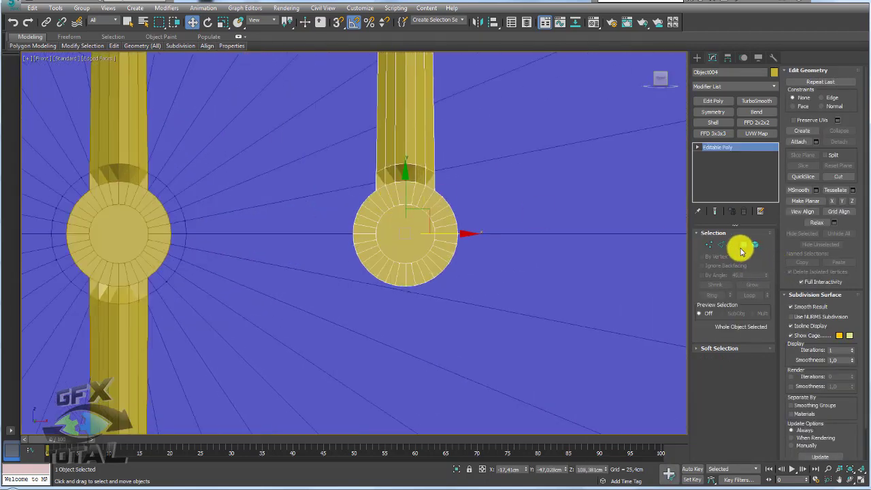
left_click(743, 244)
scroll(456, 180, "down", 4)
scroll(418, 153, "down", 4)
scroll(394, 121, "down", 1)
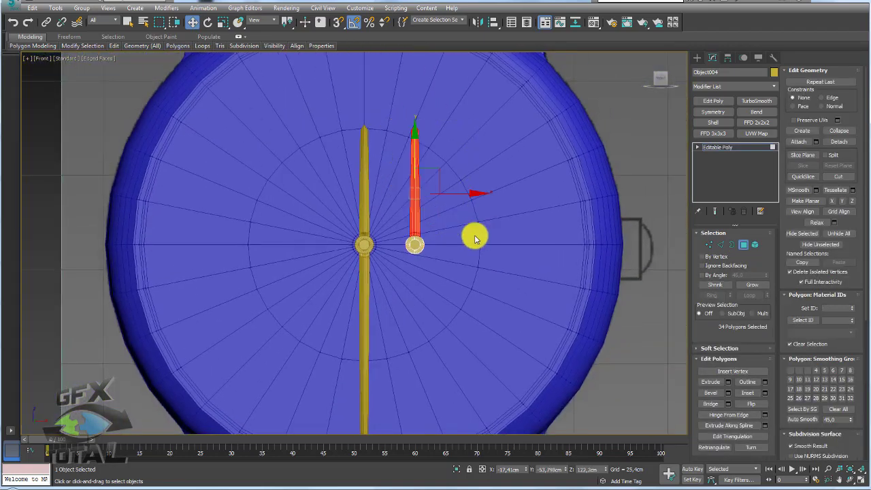
- Delete the copy's stem polygons and bridge the gap left in the disc's rim
scroll(415, 240, "up", 4)
scroll(419, 239, "up", 4)
left_click(529, 231)
left_click(732, 245)
left_click(431, 235)
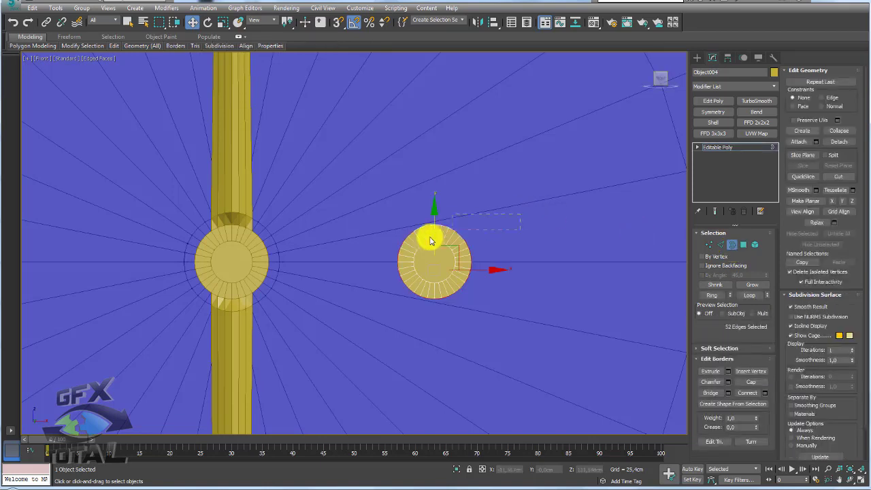
scroll(449, 243, "up", 5)
middle_click_drag(449, 243, 704, 265, "alt")
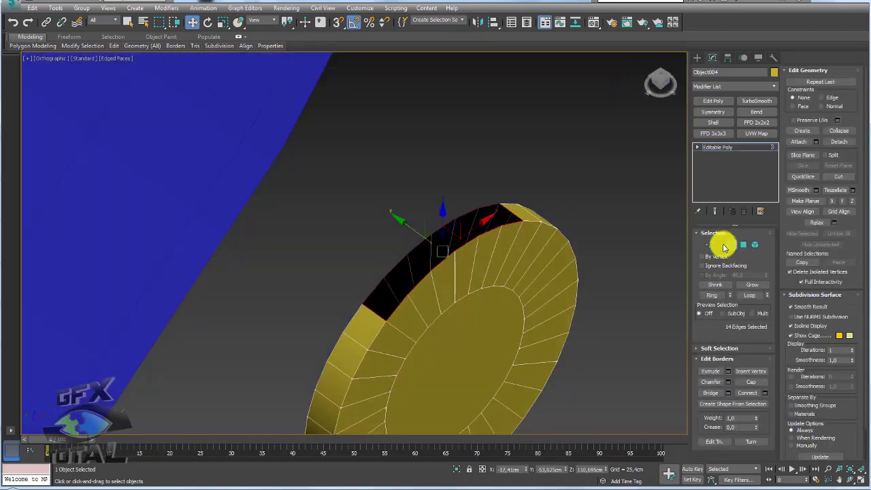
left_click(721, 245)
left_click(507, 215, "alt")
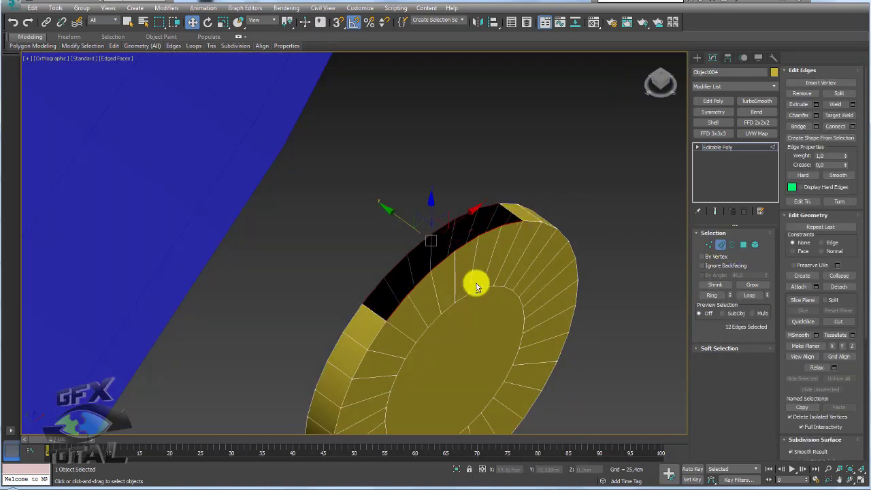
left_click(799, 126)
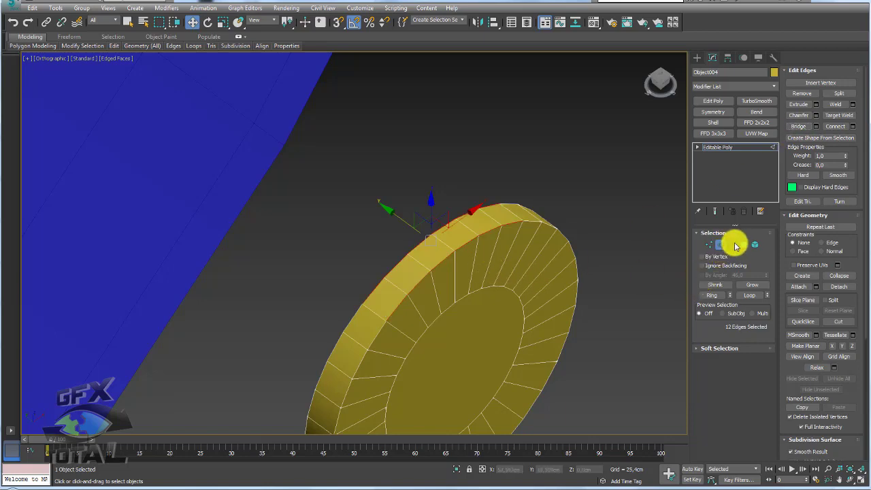
- Select several polygons on the top of the disc's rim
left_click(743, 244)
left_click(453, 247)
mouse_move(462, 256)
middle_mouse_down("alt")
mouse_move(477, 252)
mouse_move(509, 272)
mouse_move(476, 258)
mouse_move(521, 256)
middle_mouse_up("alt")
scroll(477, 252, "down", 5)
scroll(481, 258, "up", 4)
left_click(441, 255, "ctrl")
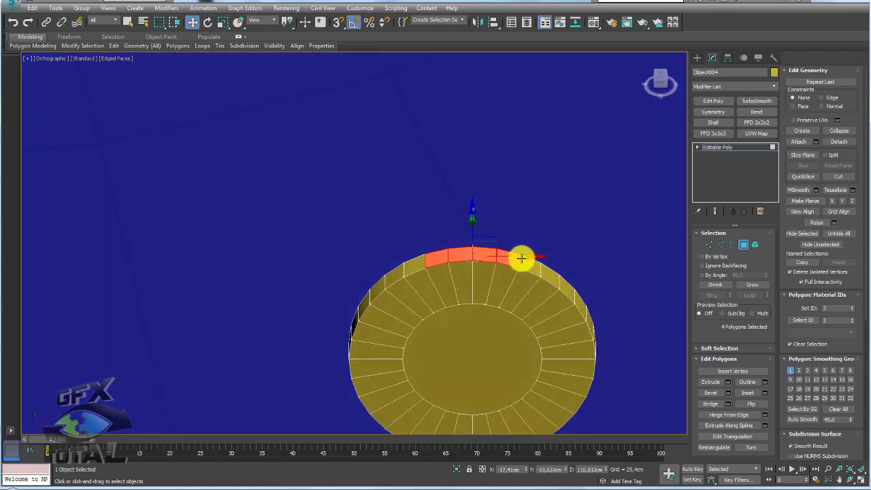
- Extrude the rim polygons slightly, scale them narrower, and move them back onto the rim
left_click(727, 381)
left_click_drag(356, 265, 363, 258)
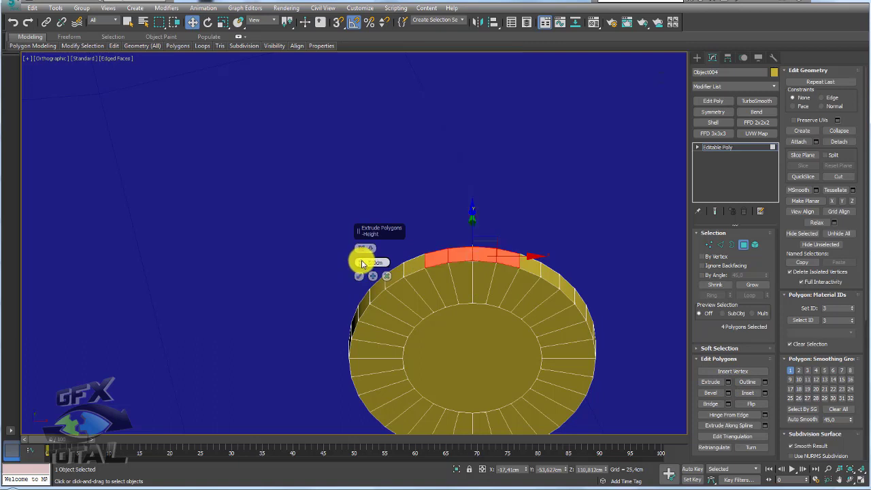
left_click(358, 275)
key("r")
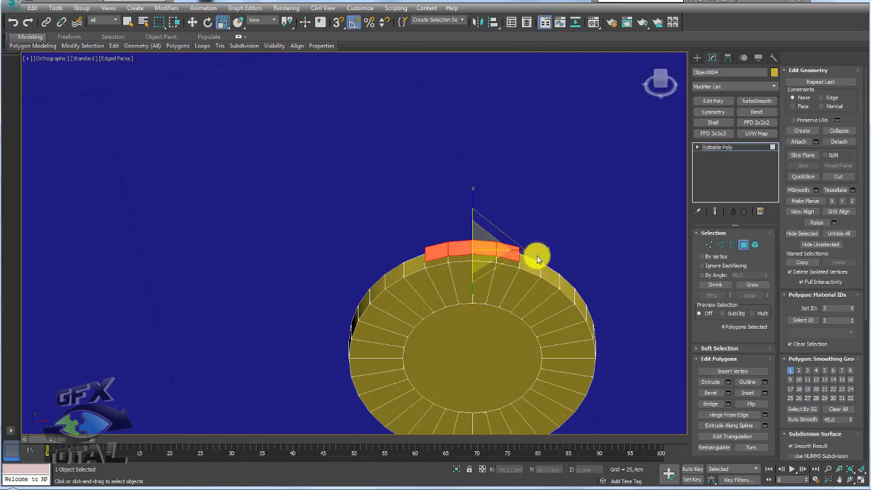
left_click_drag(535, 253, 511, 251)
key("w")
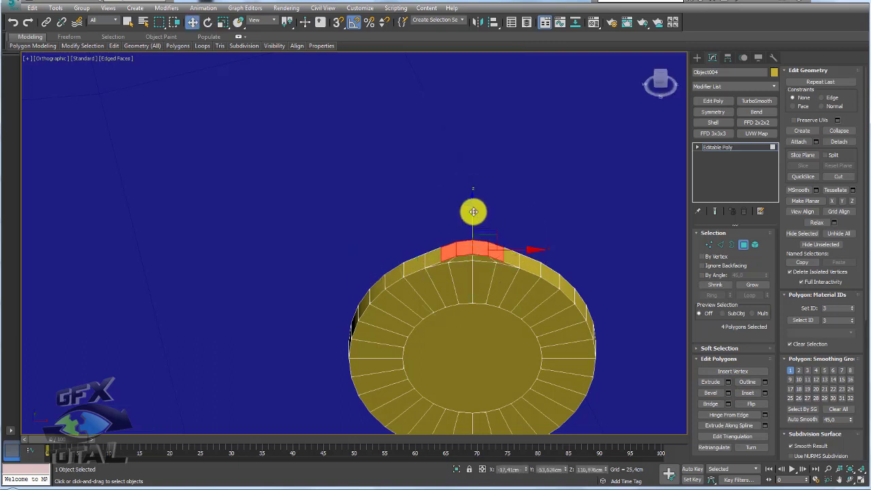
left_click_drag(473, 211, 472, 207)
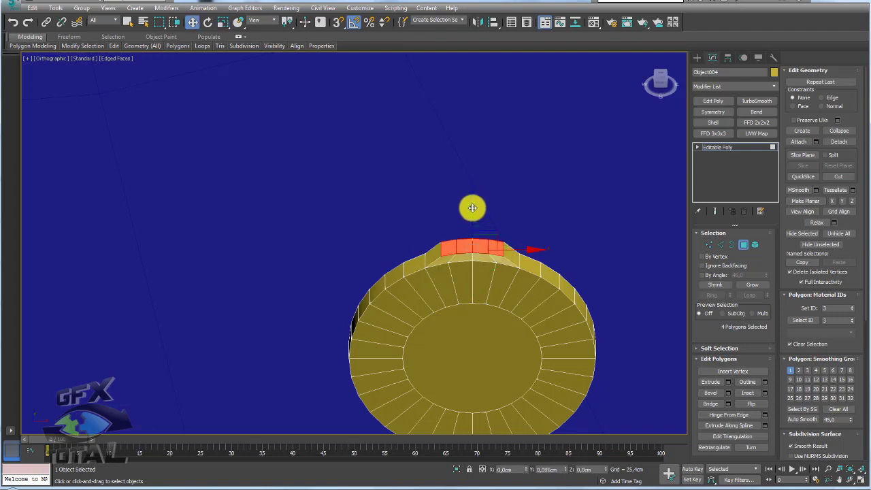
- Extrude the narrowed top polygons upward into a tall shaft
mouse_move(468, 197)
middle_mouse_down("alt")
mouse_move(542, 236)
mouse_move(528, 239)
middle_mouse_up("alt")
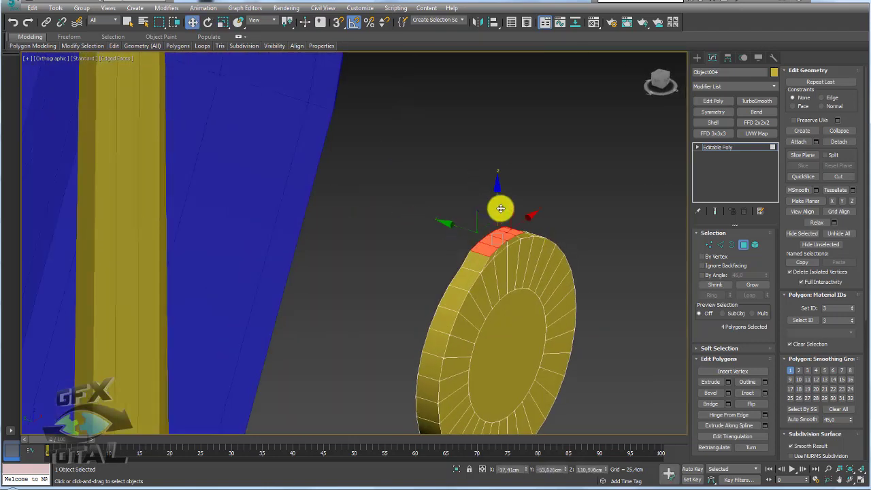
mouse_move(500, 208)
middle_mouse_down("alt")
mouse_move(499, 186)
mouse_move(706, 382)
middle_mouse_up("alt")
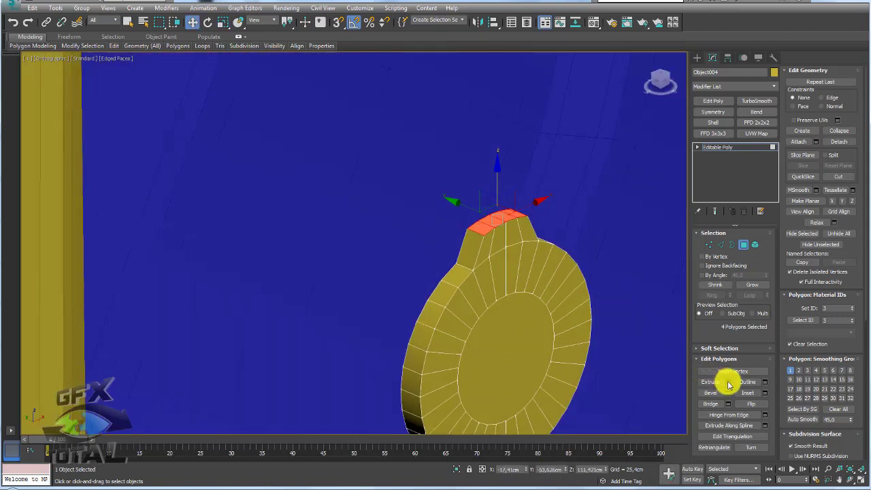
left_click(727, 382)
left_click_drag(364, 270, 494, 60)
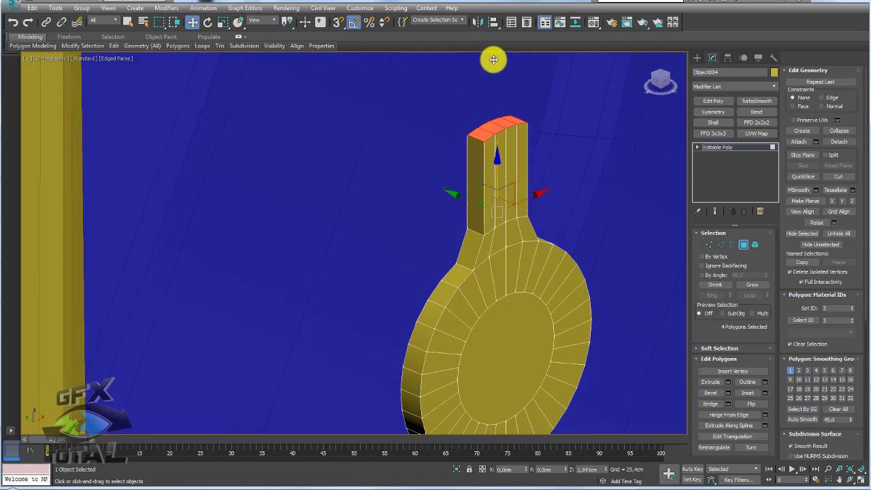
scroll(504, 181, "down", 3)
scroll(560, 195, "down", 2)
scroll(551, 150, "down", 2)
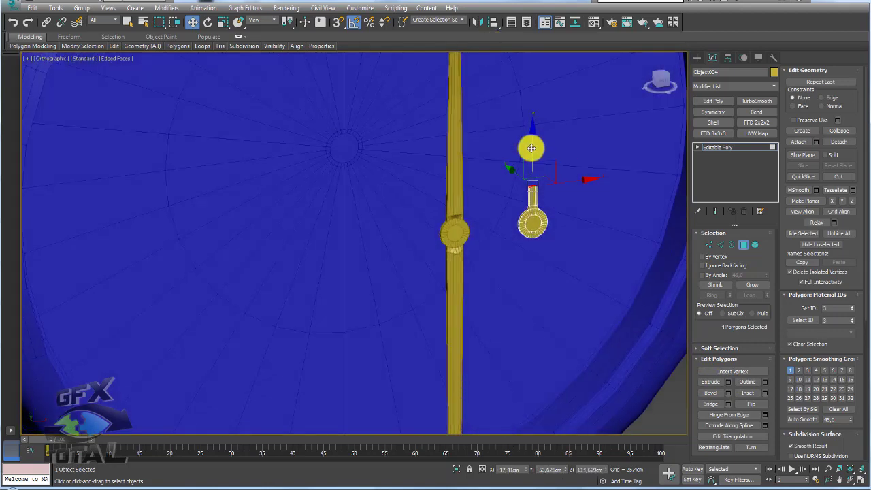
- Raise the thin hand's top faces and tip vertices so it reaches toward the dial's edge
middle_click_drag(530, 147, 530, 218, "alt")
left_click_drag(521, 175, 535, 91)
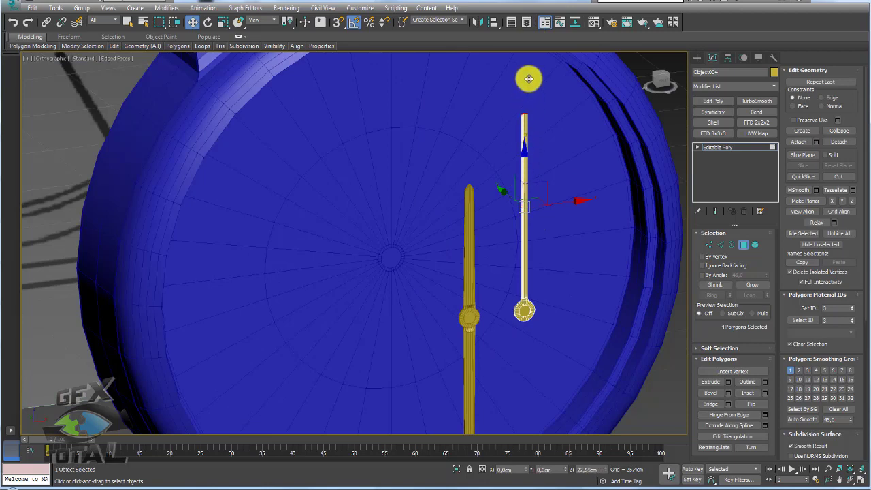
middle_click_drag(535, 91, 526, 134, "alt")
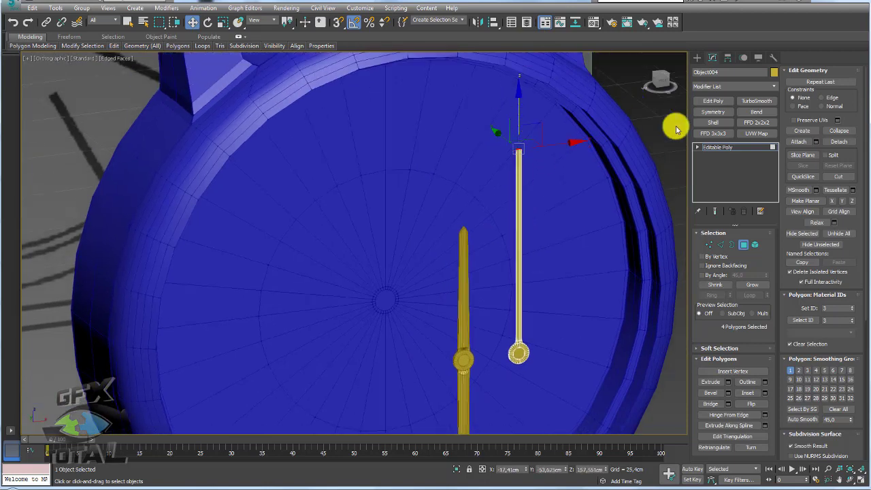
left_click(717, 147)
key("f")
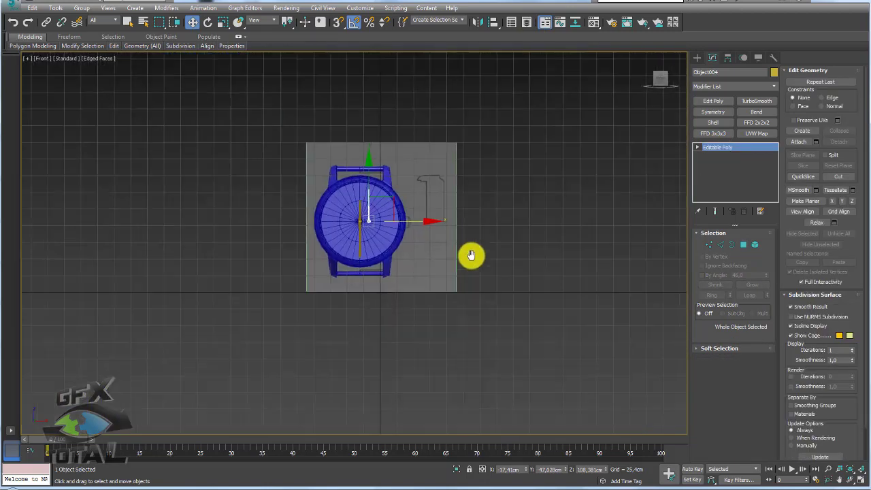
scroll(408, 217, "up", 3)
scroll(422, 204, "up", 3)
left_click(708, 244)
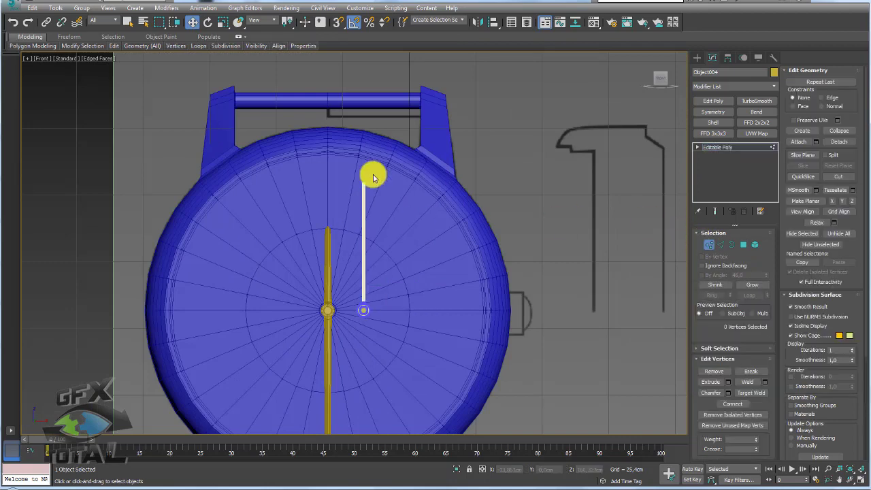
left_click_drag(386, 203, 335, 166)
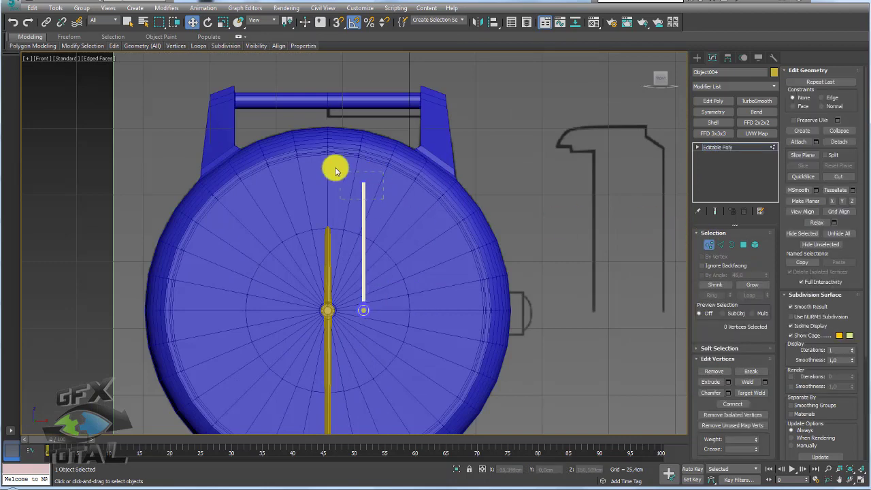
left_click(719, 147)
middle_click_drag(385, 200, 455, 179)
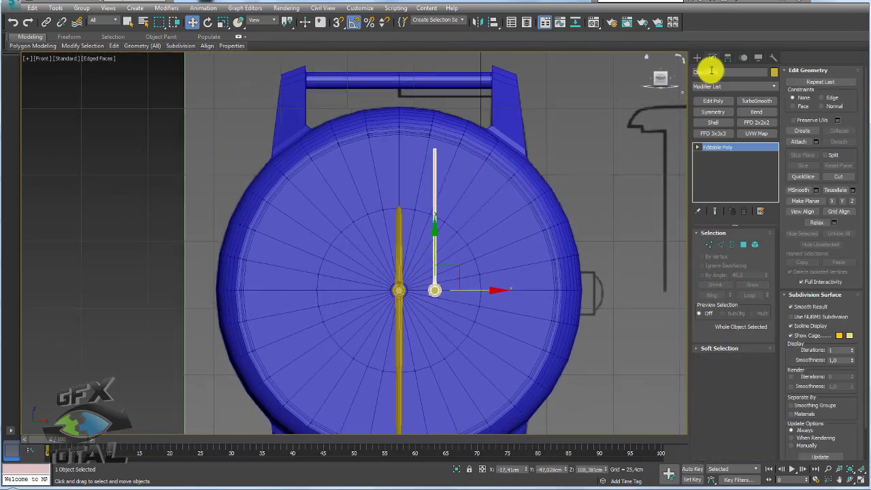
- Rename the thin right-hand needle to ponteiro_S
left_click_drag(748, 71, 639, 73)
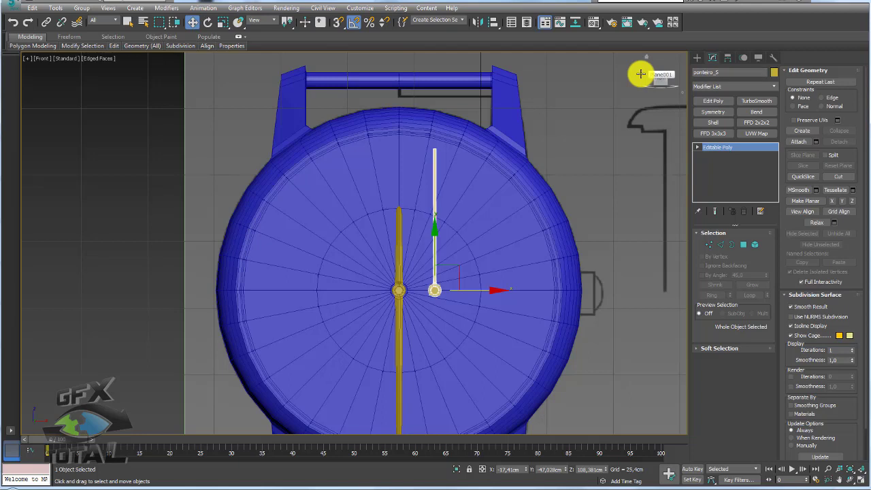
left_click(403, 310)
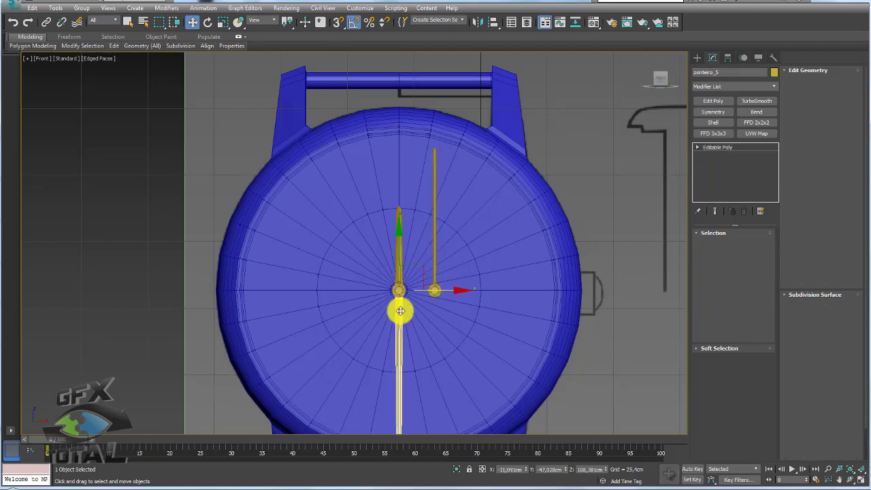
left_click(433, 252)
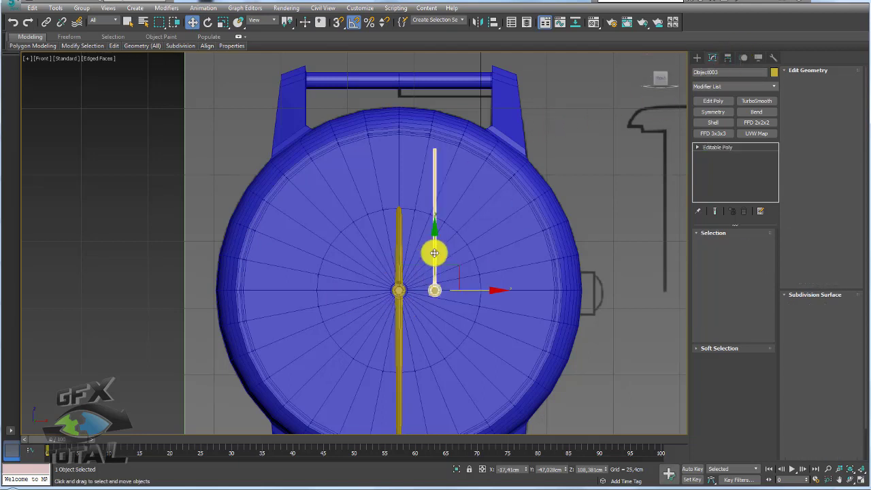
left_click(731, 72)
type("ponteiro_S")
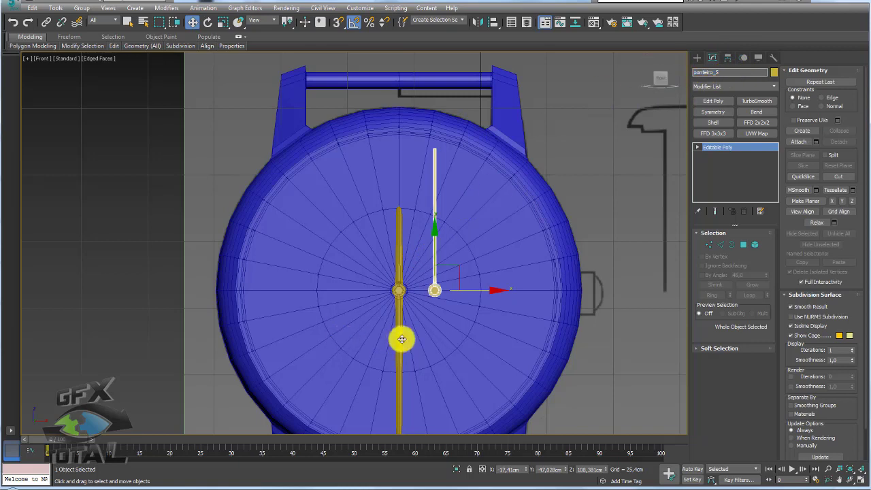
left_click(402, 339)
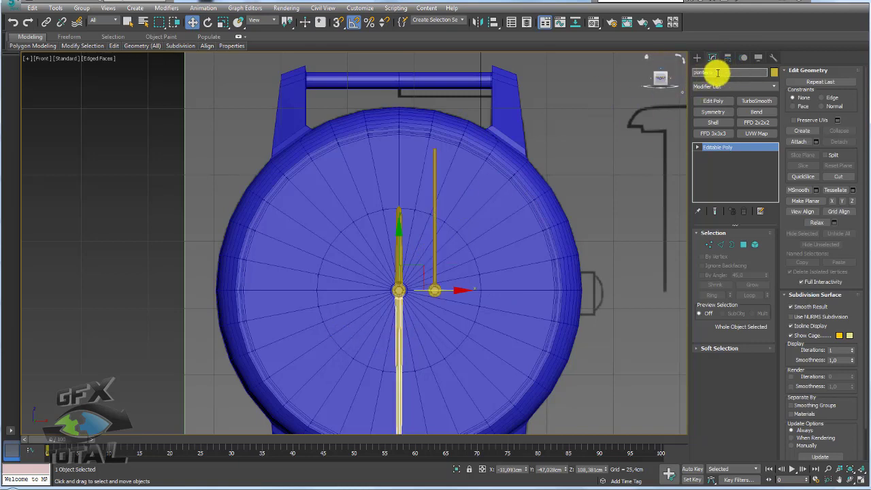
- Rename hand Object002 to ponteiro_M and the watch body Line001 to caixa
left_click(398, 212)
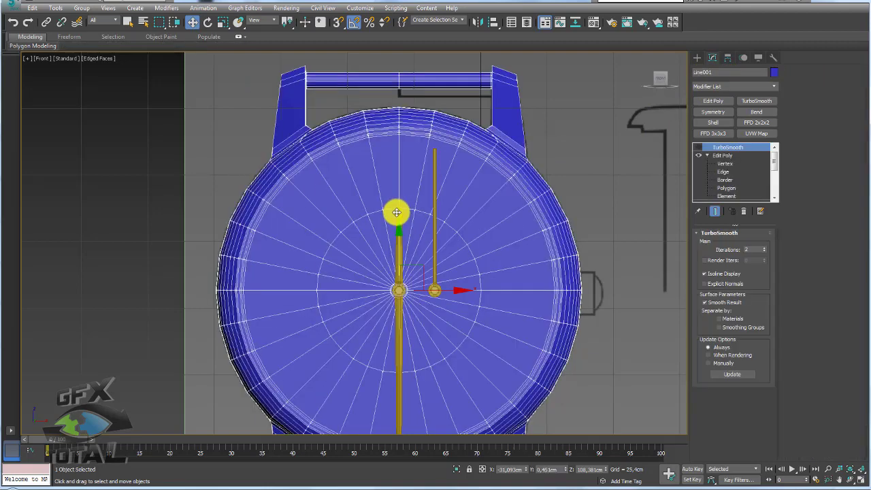
left_click(619, 157)
left_click(398, 233)
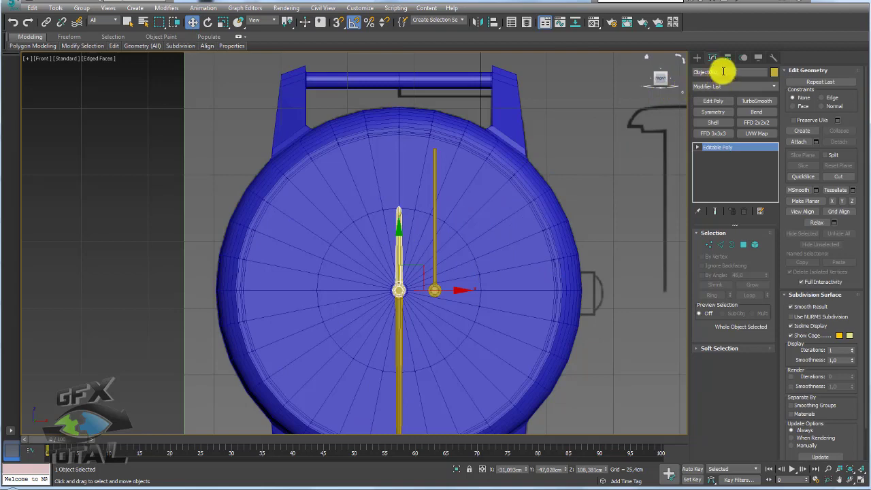
type("ponteiro_H")
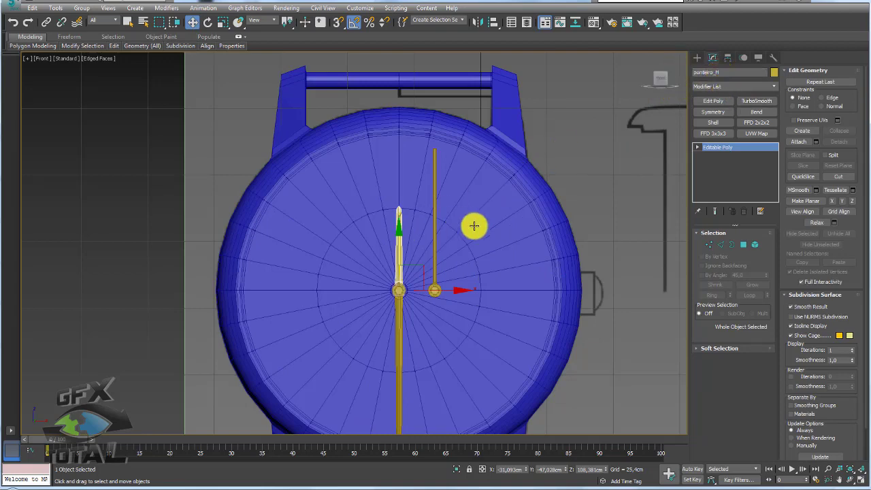
left_click(473, 226)
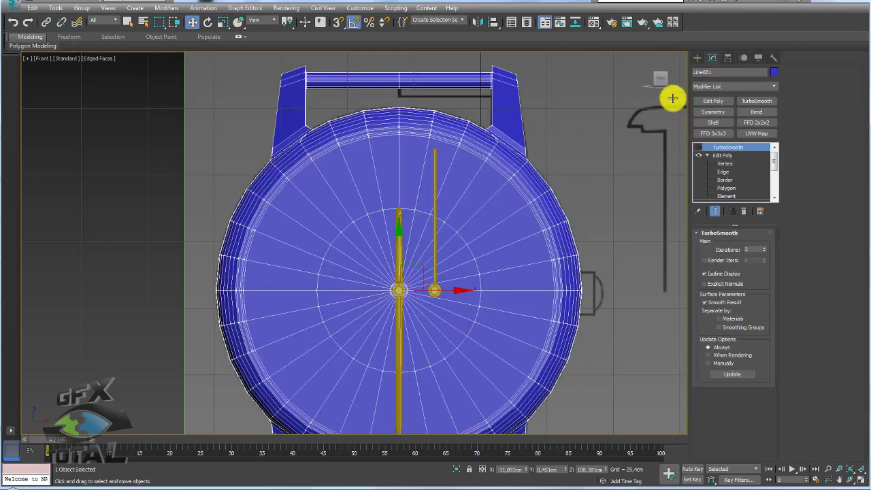
left_click(716, 71)
type("caixa")
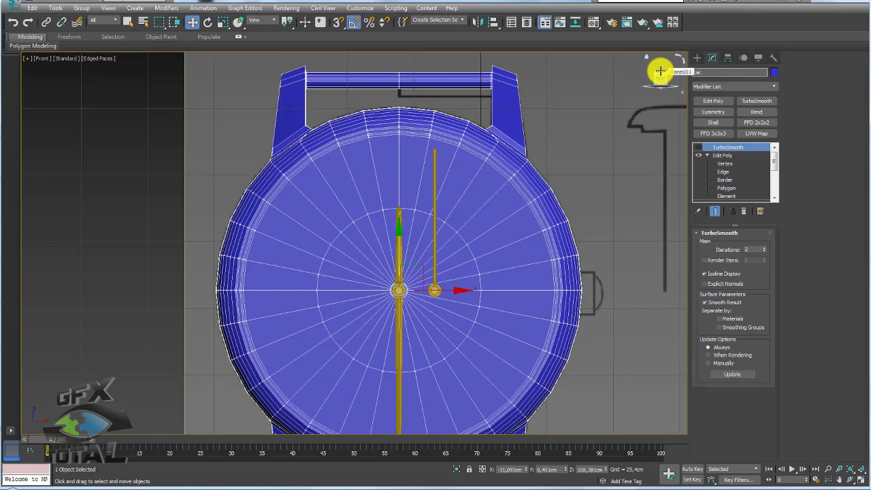
left_click(436, 278)
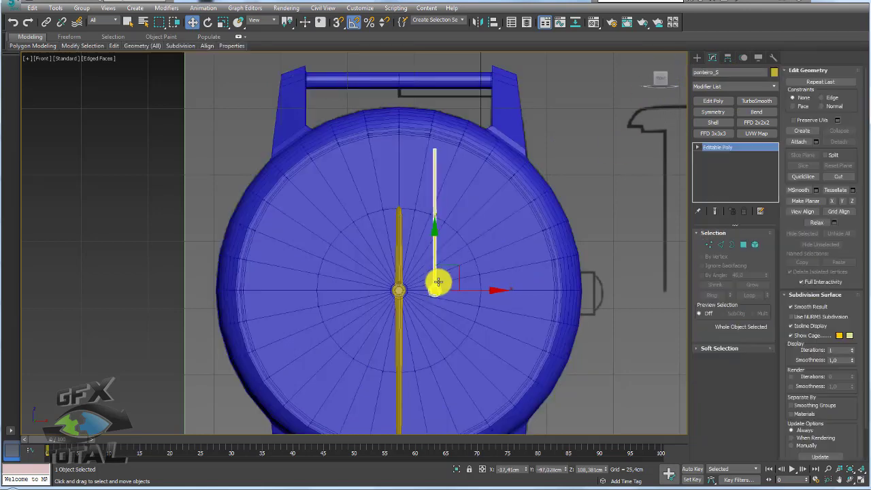
scroll(400, 294, "up", 3)
left_click(424, 297)
- In Perspective view, inset and extrude the centre face of the caixa dial
key("p")
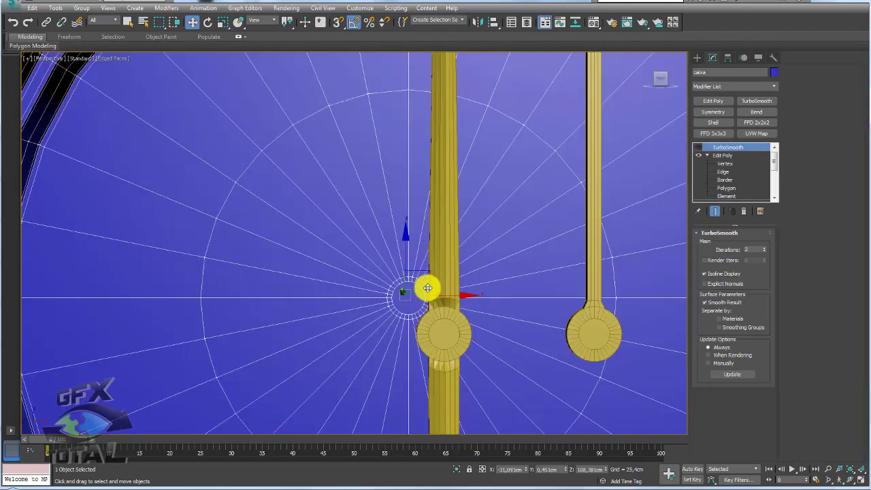
middle_click_drag(428, 286, 459, 299, "alt")
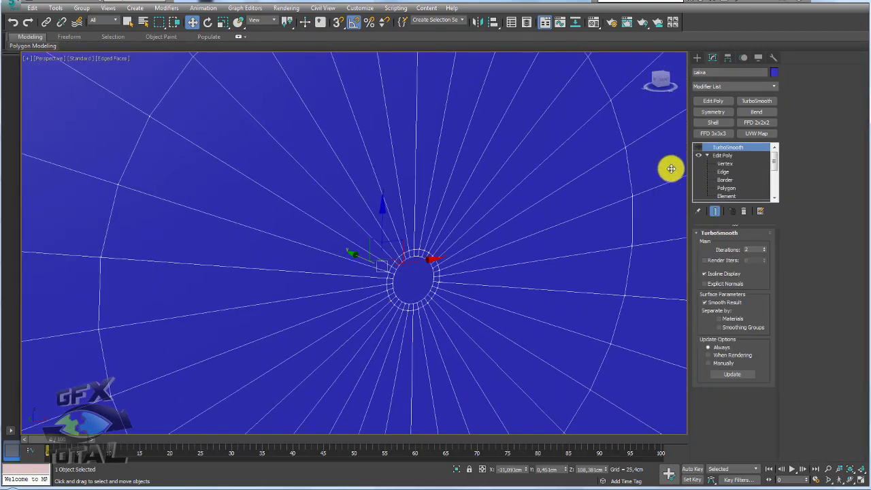
left_click(725, 188)
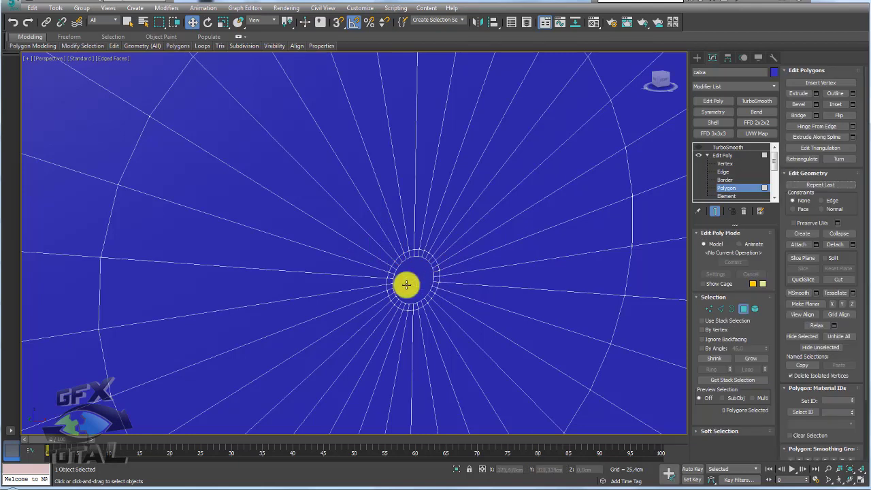
left_click(408, 281)
left_click(835, 104)
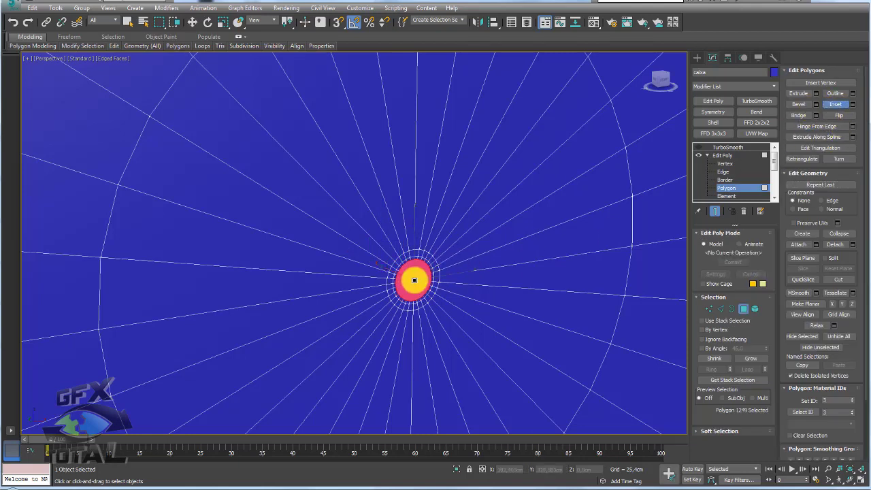
left_click(789, 94)
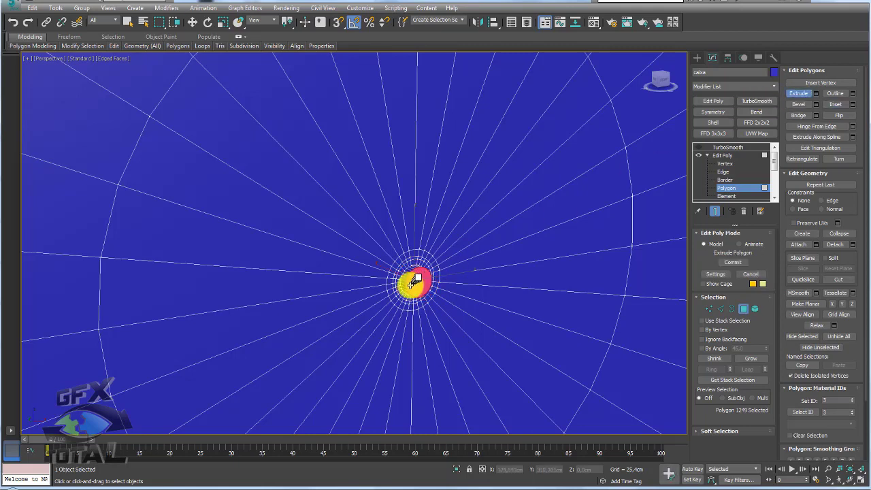
left_click(744, 148)
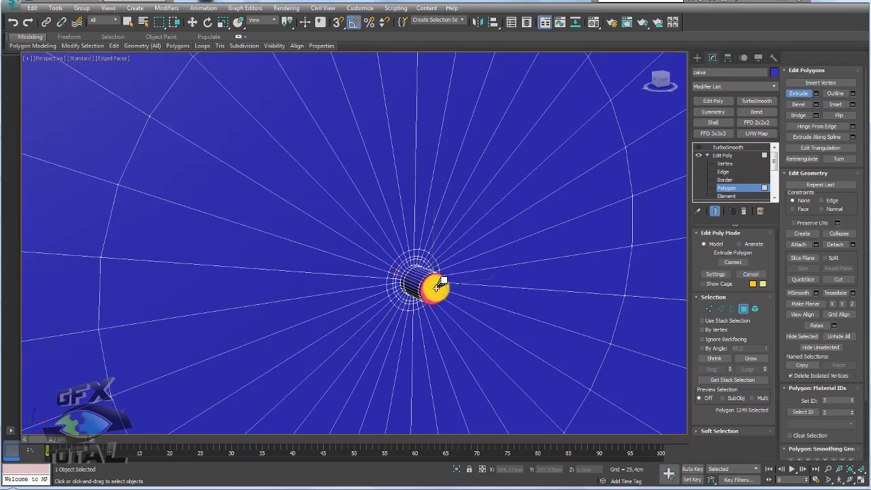
- Inset the hub's end cap into a large inner polygon and collapse it to one point
left_click(836, 104)
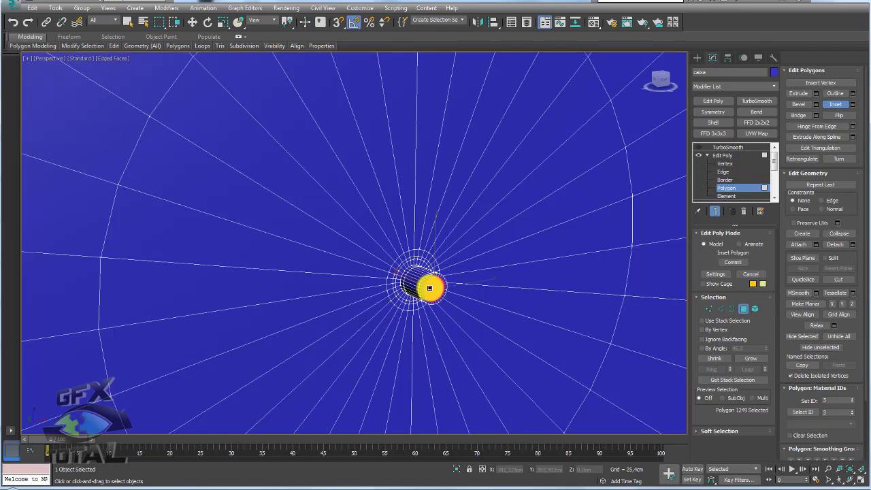
scroll(445, 266, "up", 2)
scroll(424, 301, "up", 5)
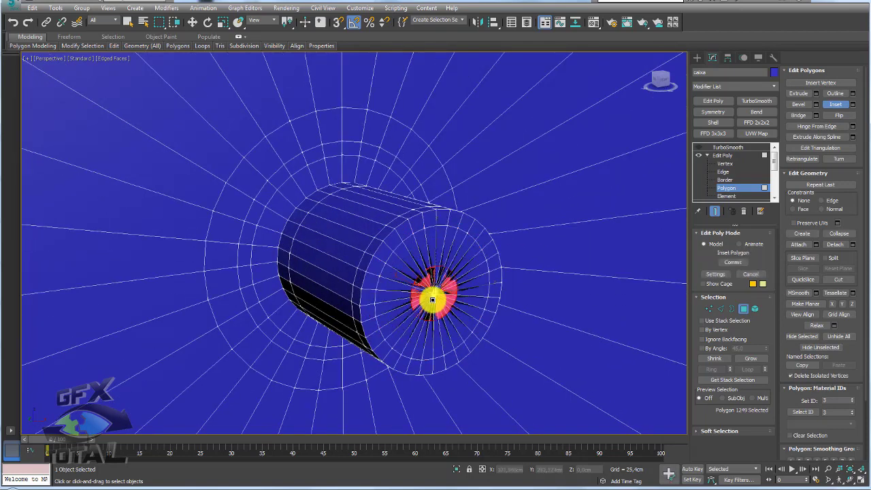
left_click_drag(432, 299, 429, 302)
key("w")
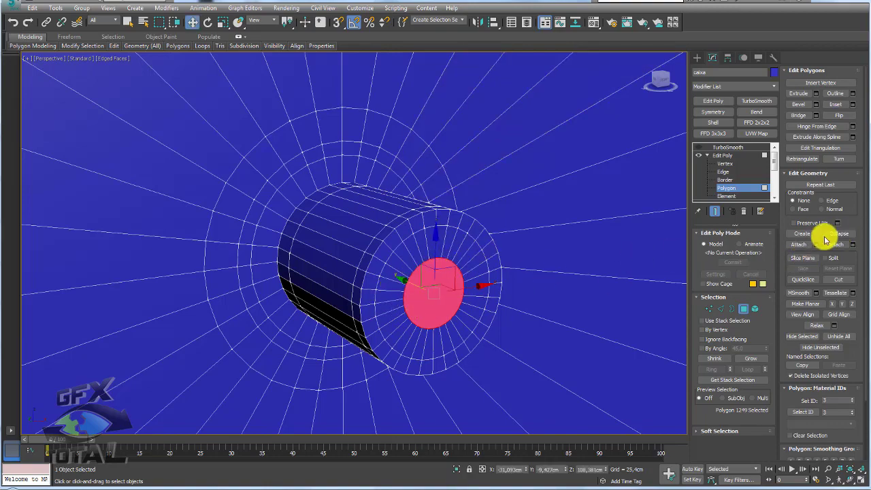
left_click(842, 236)
key("alt+q")
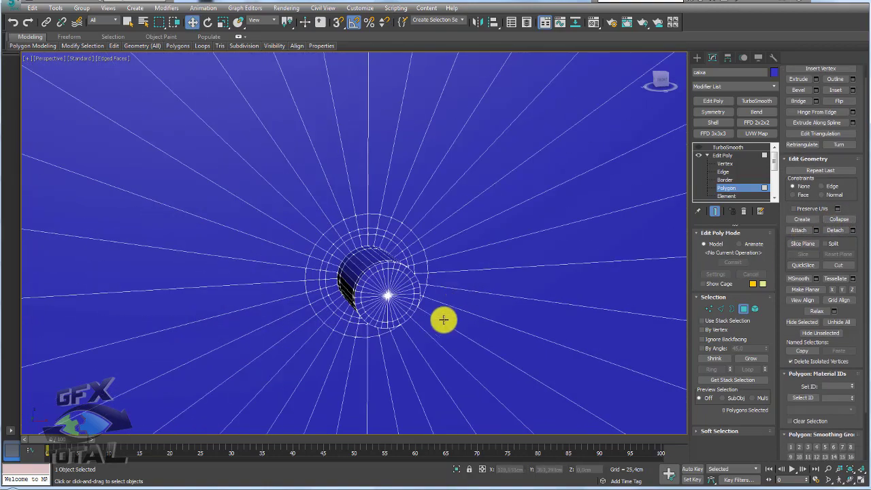
left_click(721, 155)
- Rotate ponteiro_S so it points diagonally toward the upper left
scroll(497, 200, "down", 2)
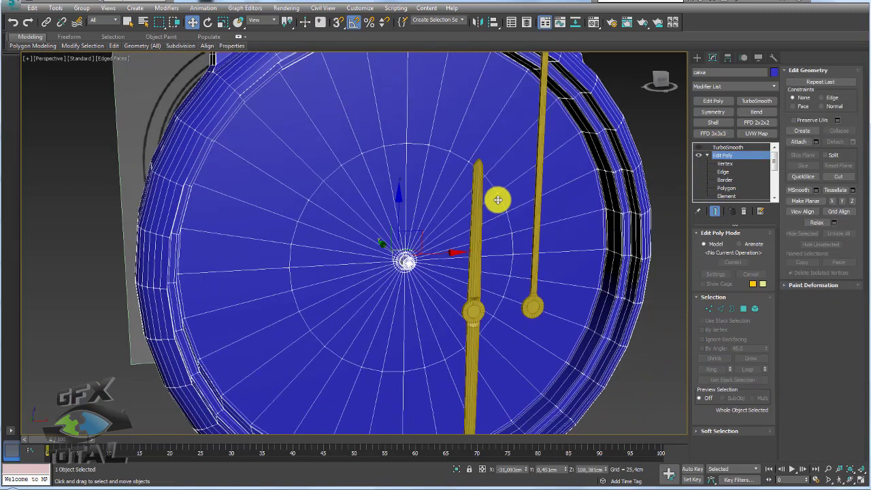
scroll(526, 259, "down", 3)
left_click(519, 265)
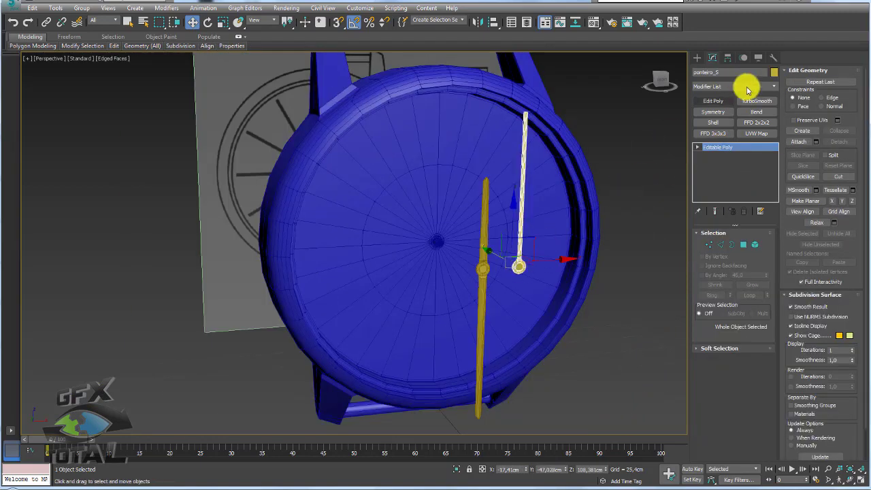
key("e")
left_click_drag(493, 214, 464, 246)
middle_click_drag(501, 253, 572, 263, "alt")
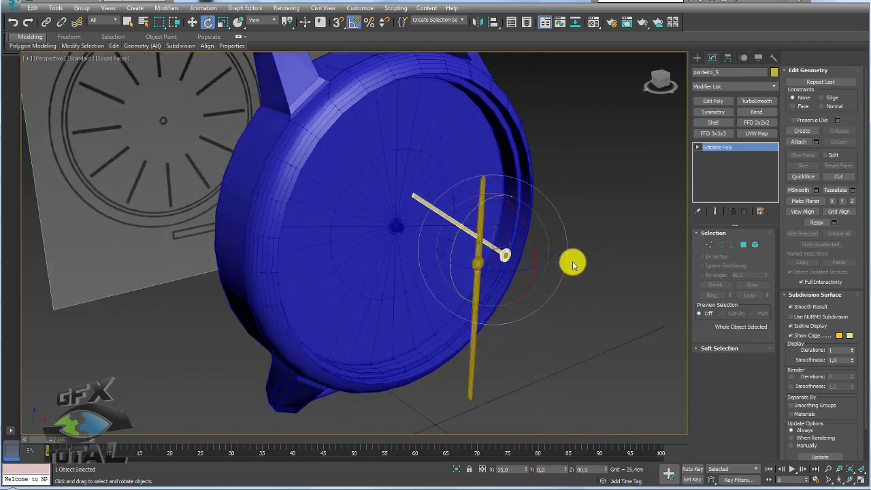
- Align ponteiro_S to ponteiro_H on X, Y and Z position, pivot point to center
left_click(493, 23)
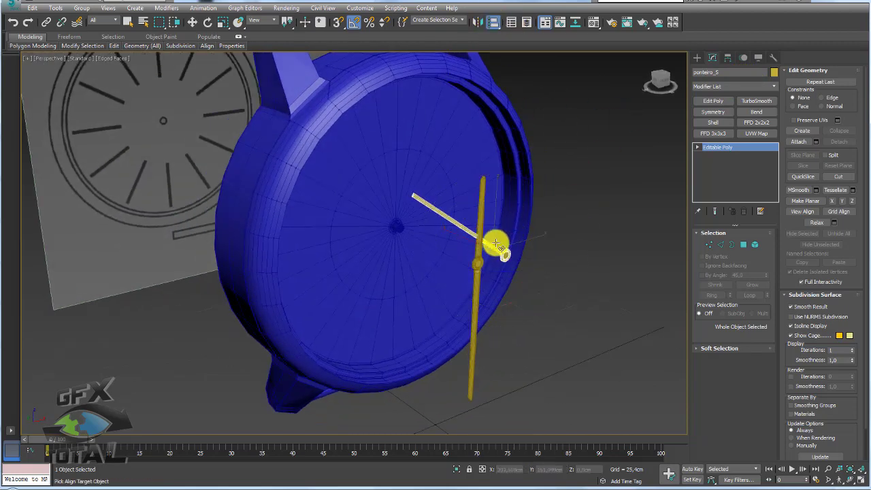
left_click(478, 263)
left_click_drag(424, 149, 606, 145)
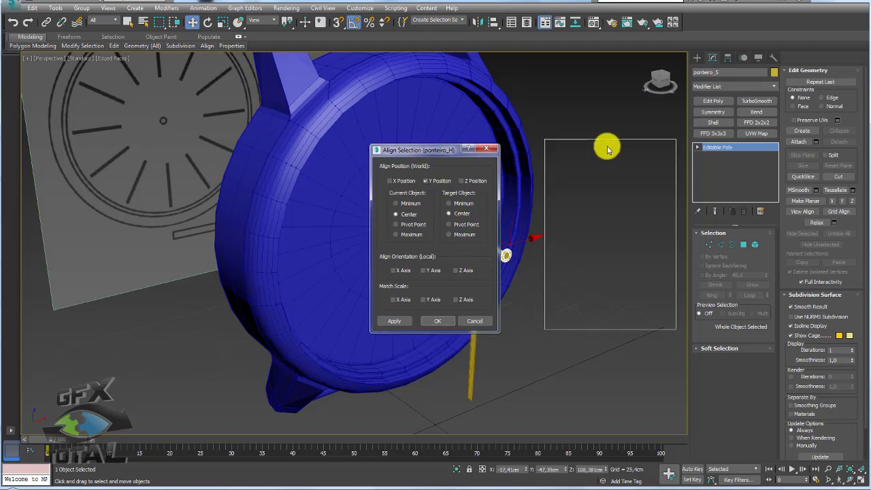
left_click(580, 179)
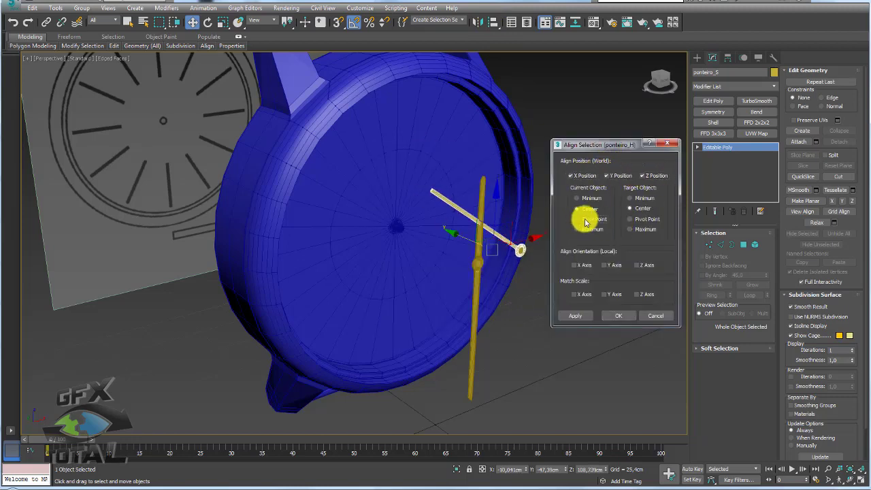
left_click(583, 219)
left_click(615, 315)
middle_click_drag(442, 267, 495, 277, "alt")
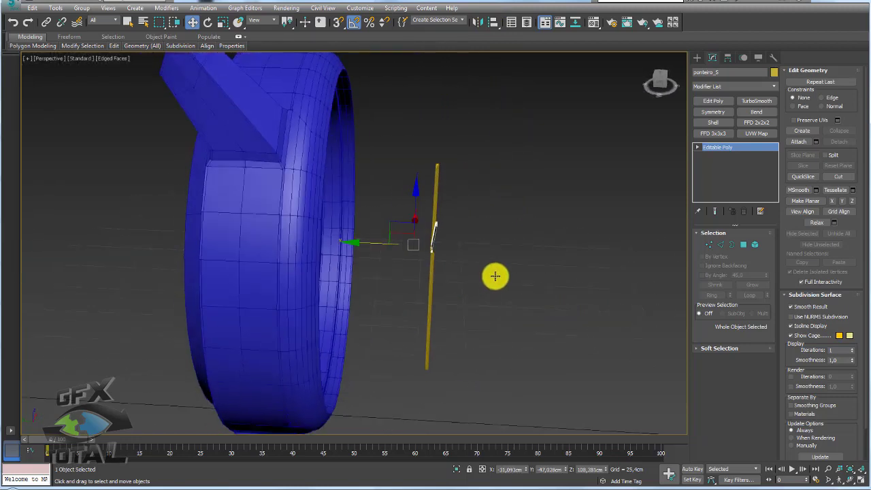
left_click(410, 253)
- Zoom into the hub and move the second hand ponteiro_S to its own depth
mouse_move(396, 254)
middle_mouse_down("alt")
mouse_move(302, 252)
mouse_move(334, 249)
mouse_move(311, 255)
mouse_move(305, 238)
mouse_move(284, 233)
middle_mouse_up("alt")
scroll(335, 254, "up", 5)
scroll(333, 252, "up", 2)
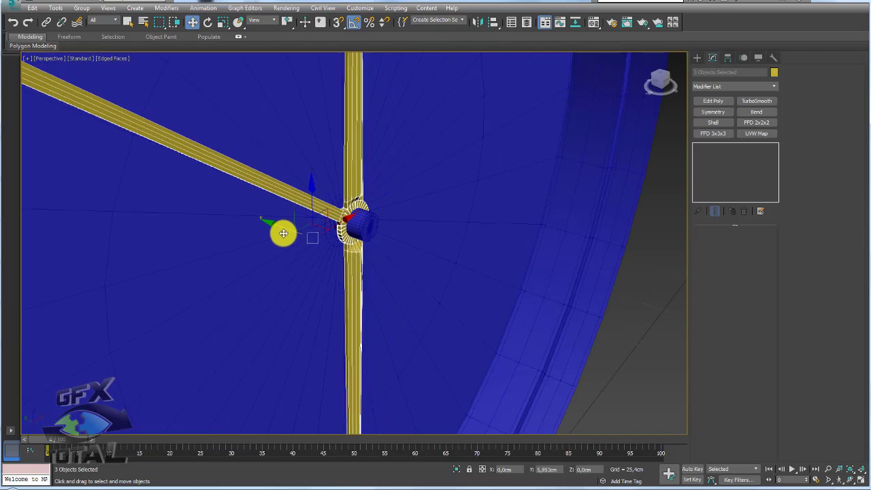
scroll(338, 205, "up", 3)
scroll(388, 225, "up", 2)
middle_click_drag(389, 225, 400, 220, "alt")
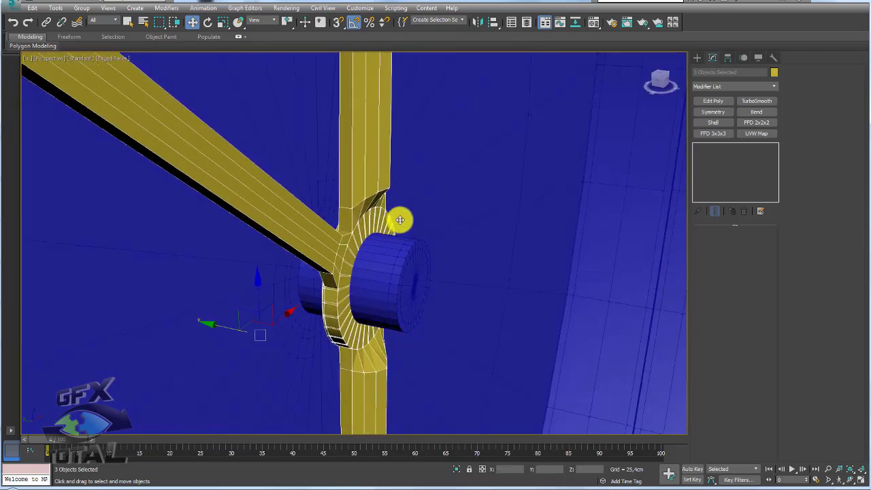
left_click(320, 249)
left_click_drag(163, 241, 145, 243)
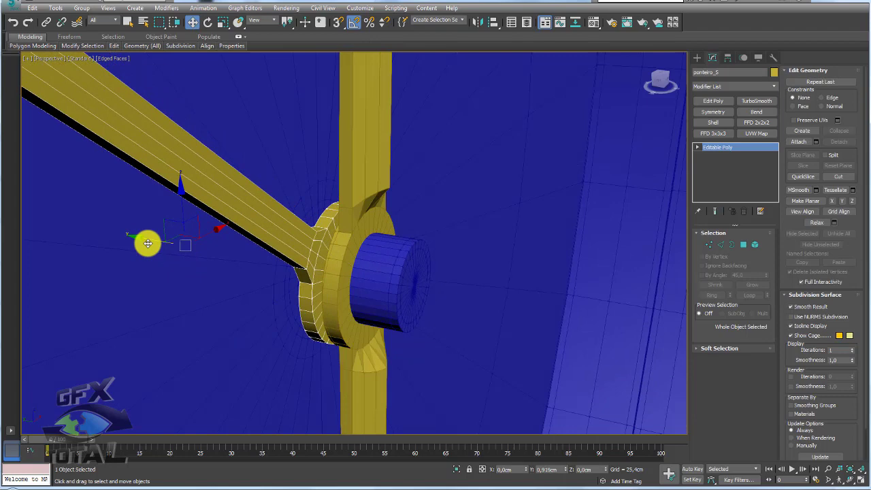
- Offset the minute hand, then nudge two hands slightly along the hub so none overlap
left_click(347, 244)
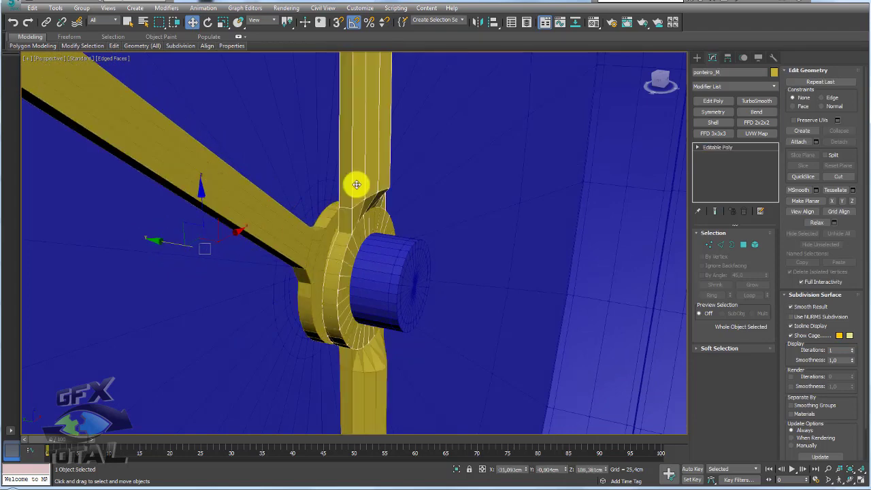
left_click_drag(171, 247, 181, 245)
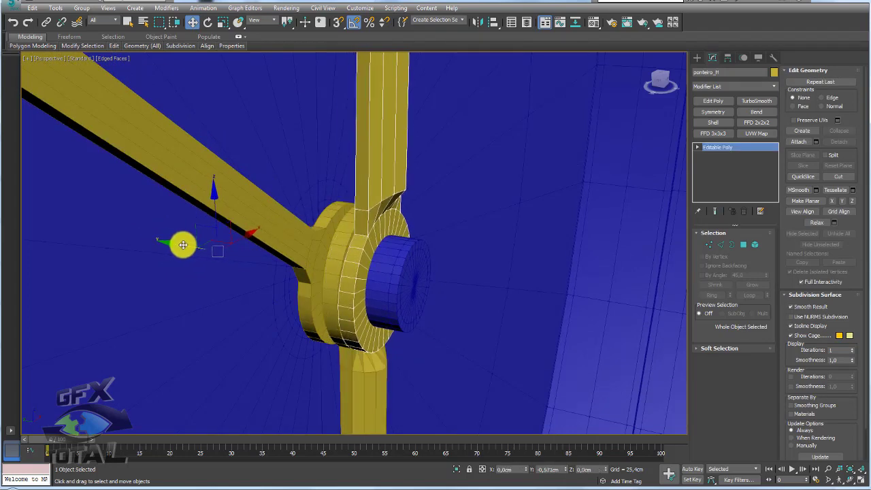
left_click(330, 257, "ctrl")
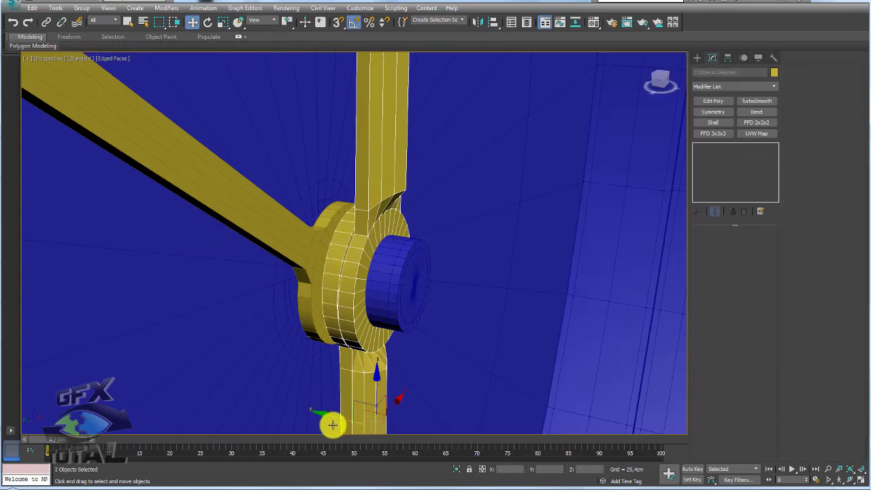
left_click_drag(334, 424, 330, 419)
- Select the hub's end-cap faces, grow the selection, and push them slightly inward
left_click(391, 301)
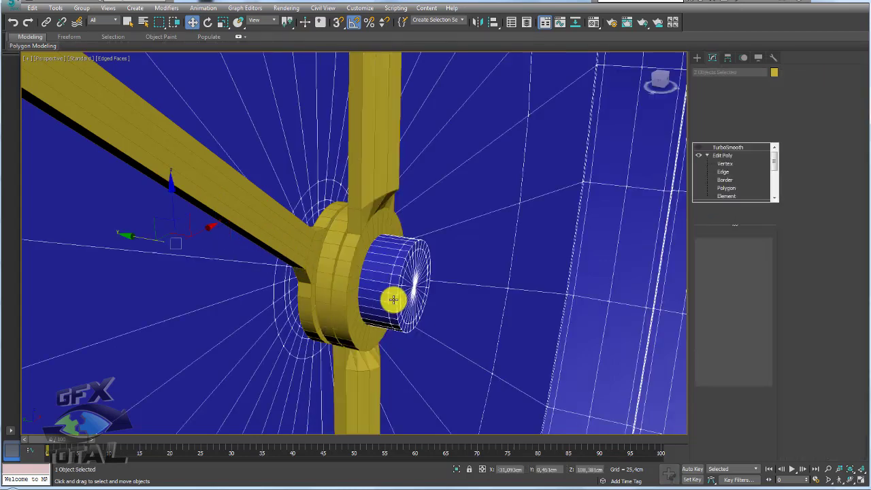
left_click(724, 163)
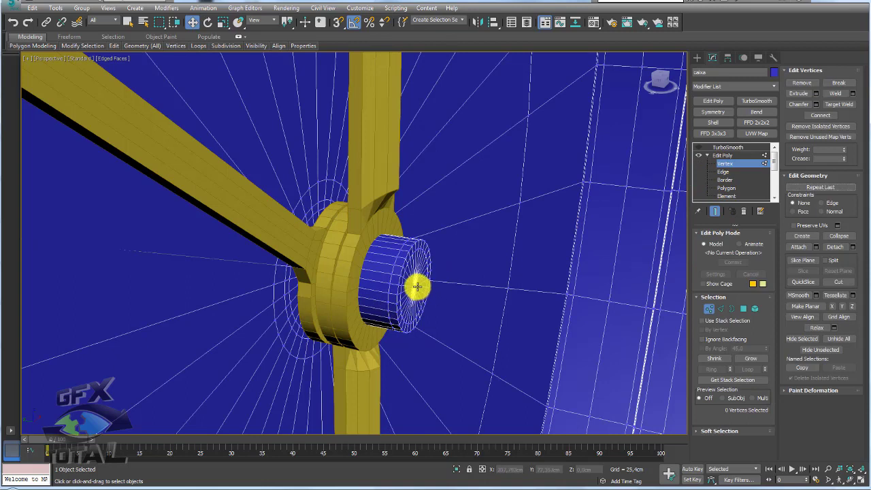
left_click(743, 308)
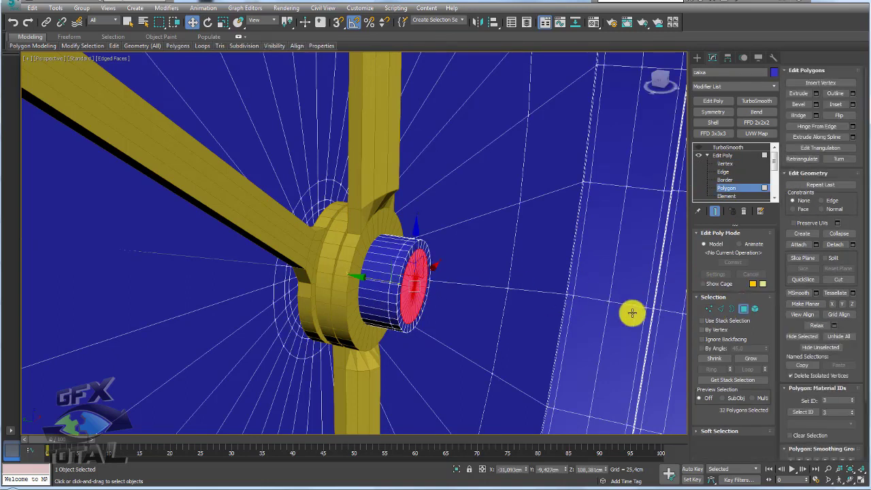
left_click(750, 359)
left_click_drag(395, 292, 349, 279)
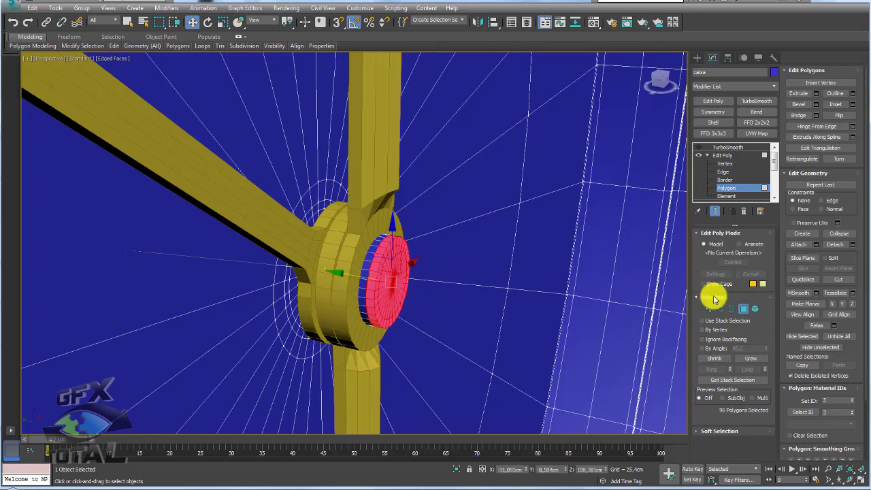
- Convert the rim edge ring to polygons and extrude them along Local Normals into a collar
key("2")
left_click(377, 257)
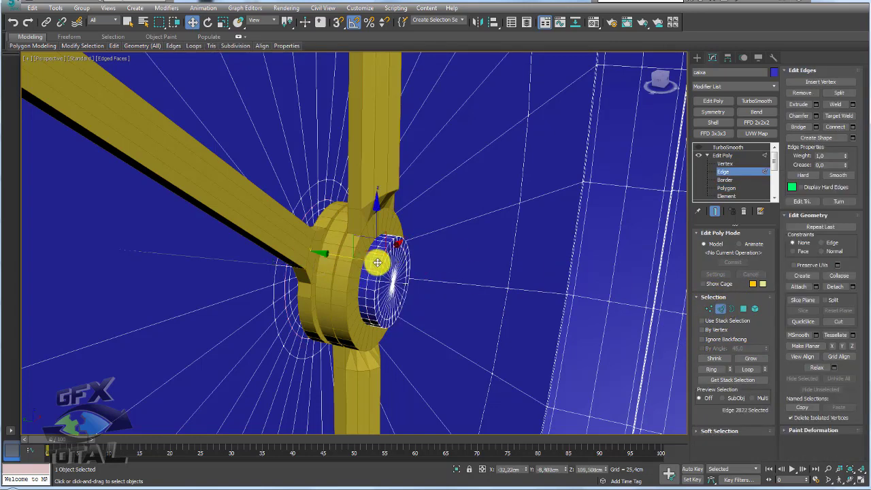
left_click(724, 370)
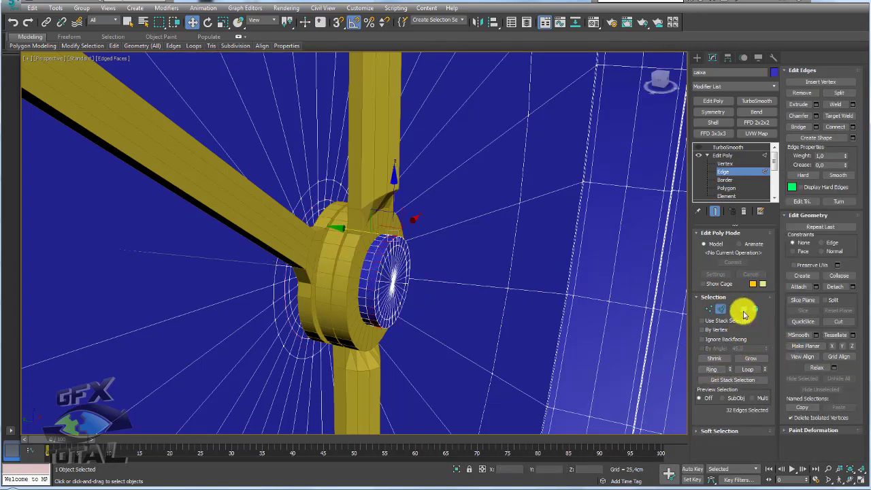
left_click(744, 309, "ctrl")
left_click(815, 94)
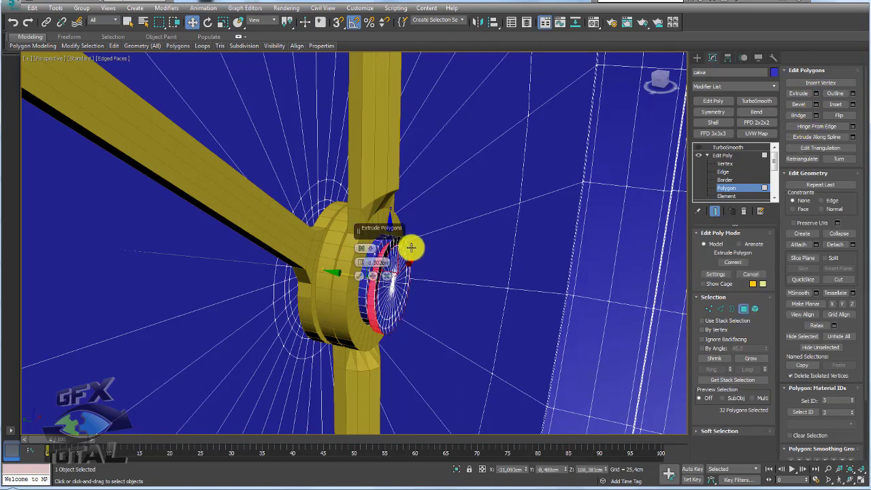
left_click(365, 252)
left_click(393, 266)
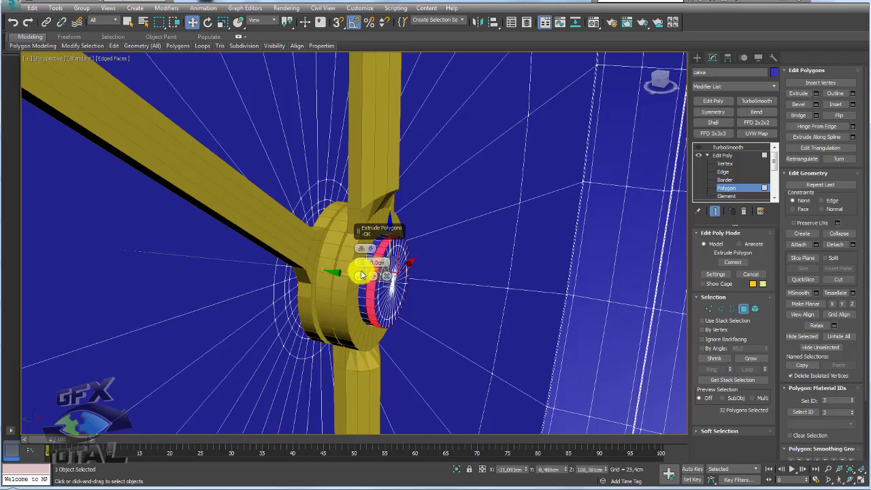
left_click(359, 275)
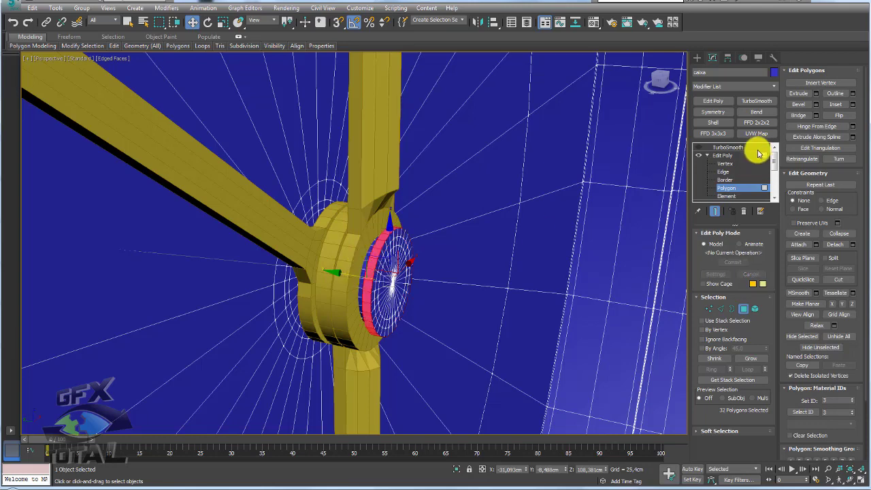
left_click(748, 155)
left_click(725, 146)
- Zoom out, deselect all, orbit to inspect the watch, then switch to the Front view
scroll(476, 204, "down", 5)
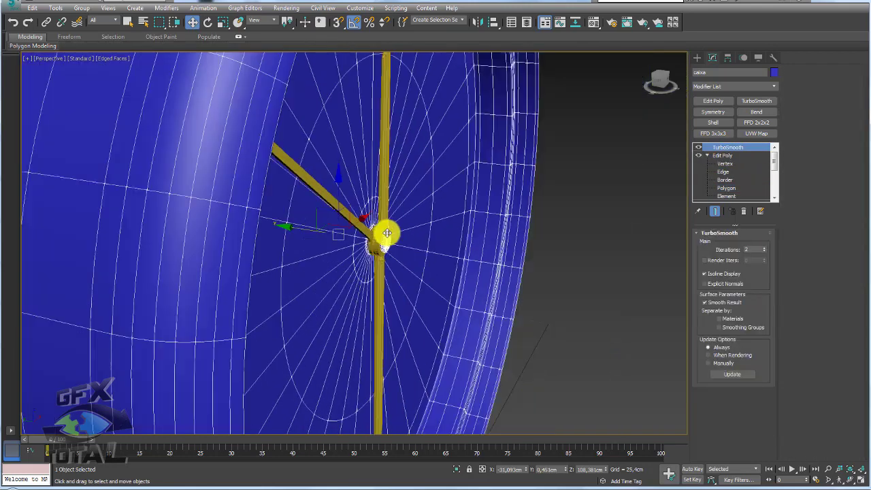
scroll(449, 248, "down", 8)
middle_click_drag(521, 263, 552, 292, "alt")
left_click(554, 378)
scroll(414, 281, "up", 4)
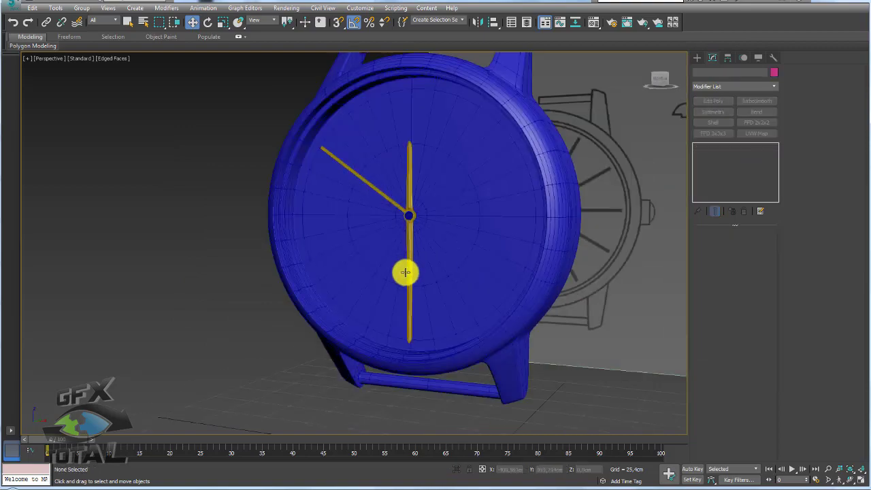
mouse_move(404, 272)
middle_mouse_down("alt")
mouse_move(474, 272)
mouse_move(435, 261)
mouse_move(417, 281)
mouse_move(319, 289)
middle_mouse_up("alt")
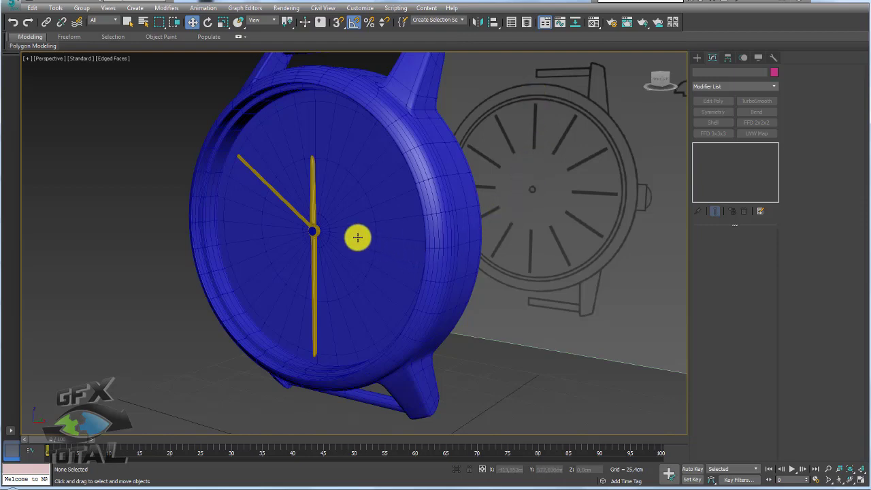
scroll(404, 258, "down", 5)
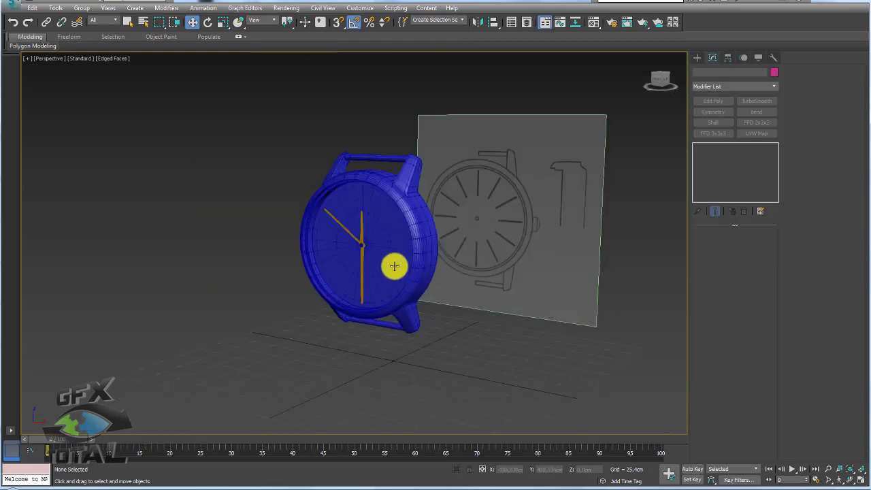
key("f")
scroll(426, 242, "down", 5)
- Move all the watch parts left, clear of the reference drawing
middle_click_drag(458, 206, 395, 188)
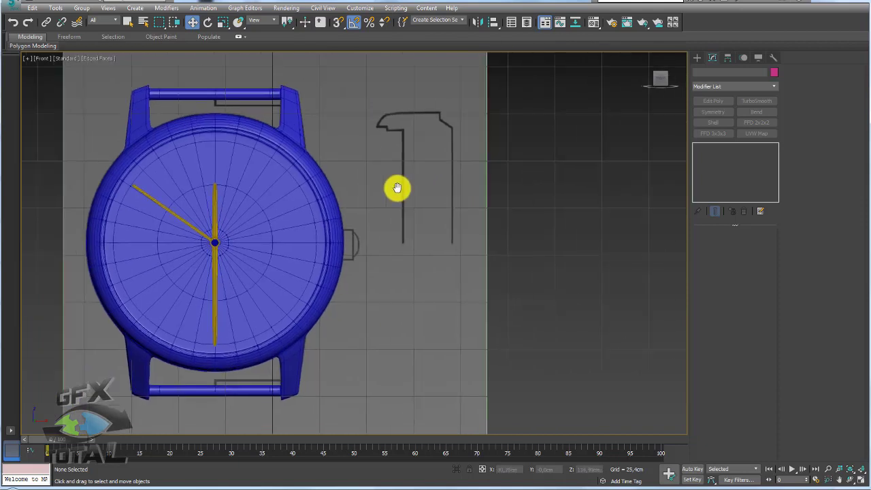
left_click(696, 58)
left_click(714, 115)
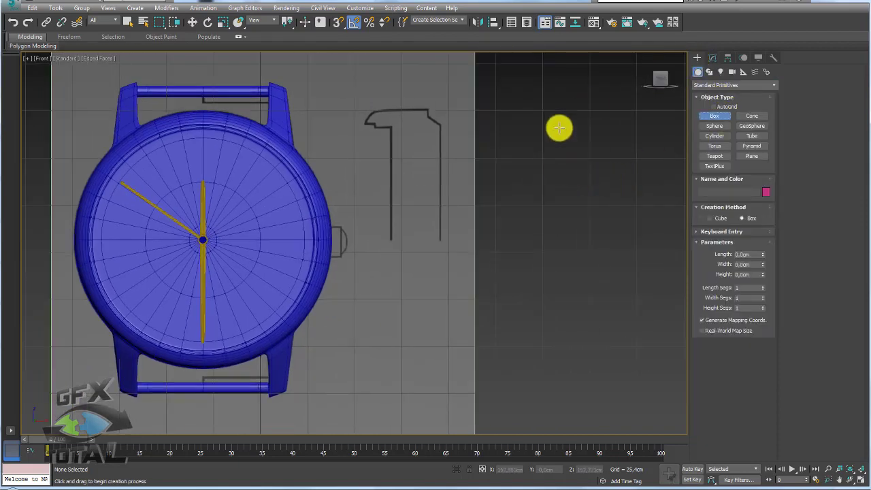
left_click_drag(560, 142, 564, 170)
right_click(540, 202)
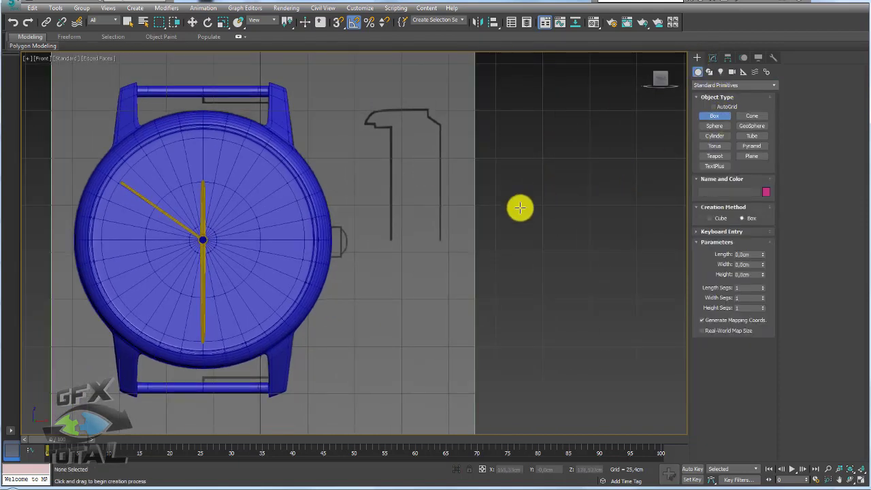
scroll(517, 209, "down", 6)
right_click(517, 262)
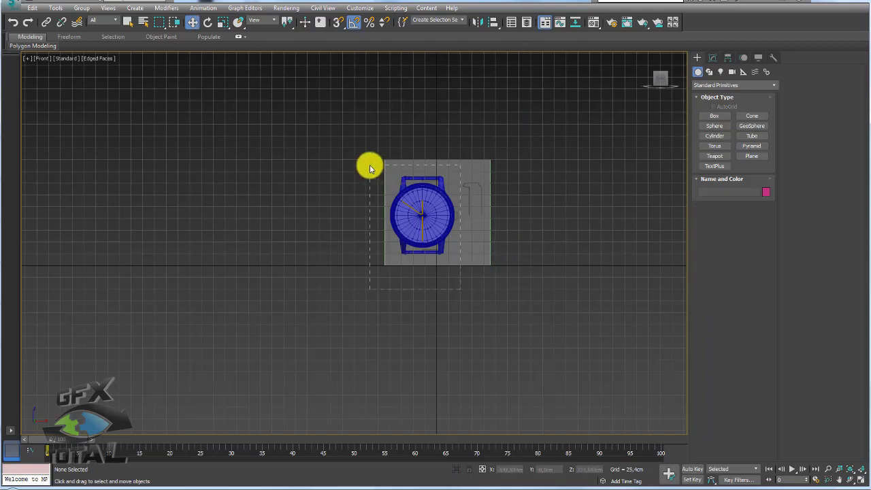
mouse_move(369, 165)
left_mouse_down()
mouse_move(464, 229)
mouse_move(384, 216)
left_mouse_up()
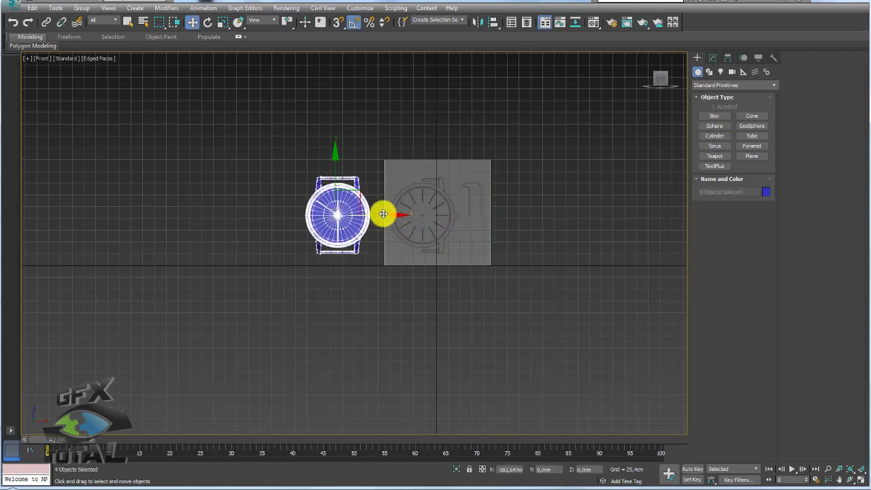
mouse_move(541, 234)
left_mouse_down()
mouse_move(504, 162)
mouse_move(509, 187)
left_mouse_up()
- Draw a thin box bar over the drawing's 12 o'clock marker
scroll(509, 187, "up", 4)
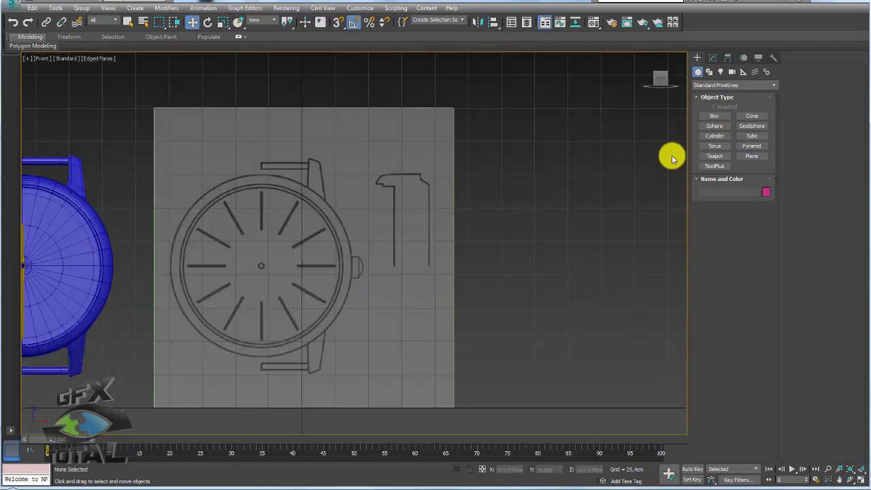
left_click(714, 116)
scroll(410, 224, "up", 4)
scroll(352, 152, "up", 4)
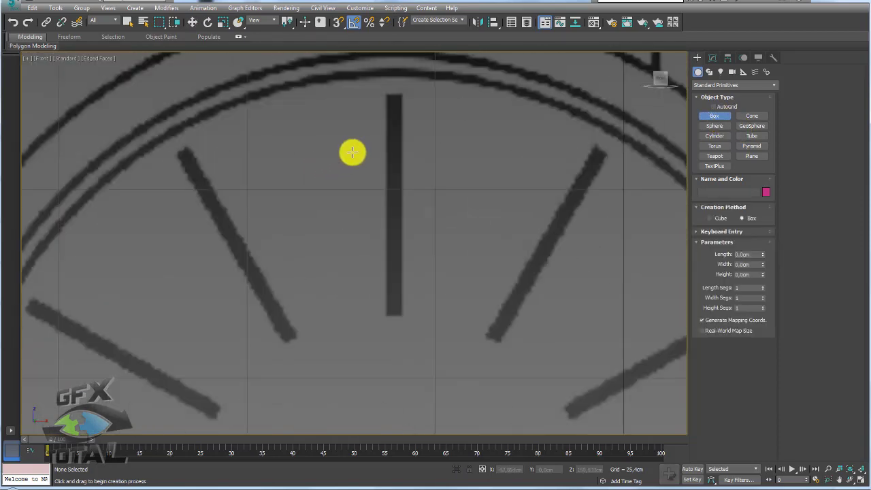
left_click_drag(389, 97, 398, 307)
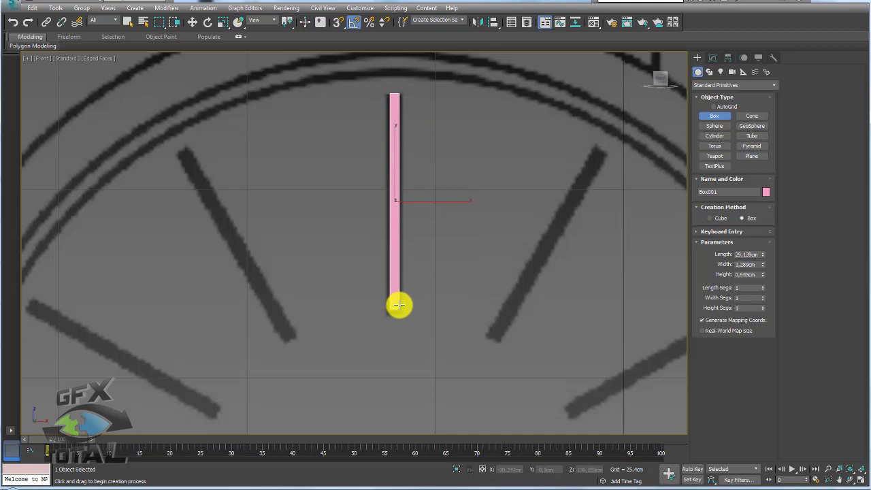
left_click(398, 304)
key("w")
- Convert Box001 to an editable poly in the Perspective view
scroll(484, 278, "down", 5)
key("p")
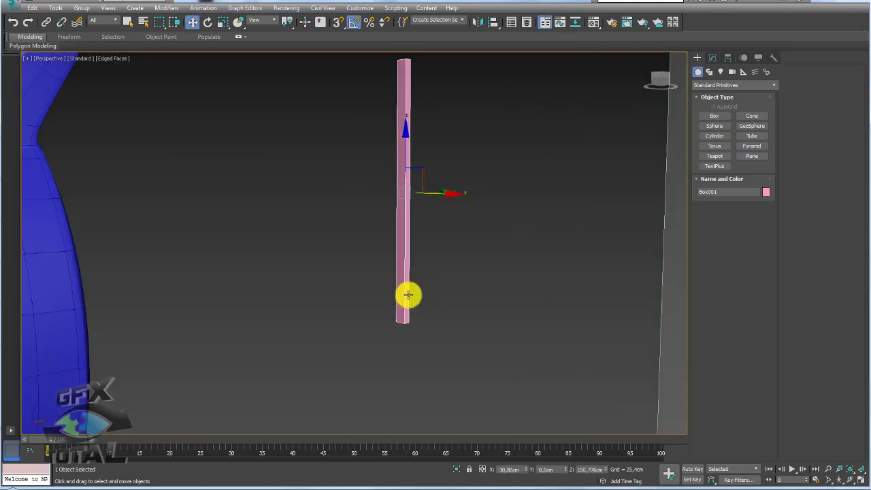
left_click(712, 58)
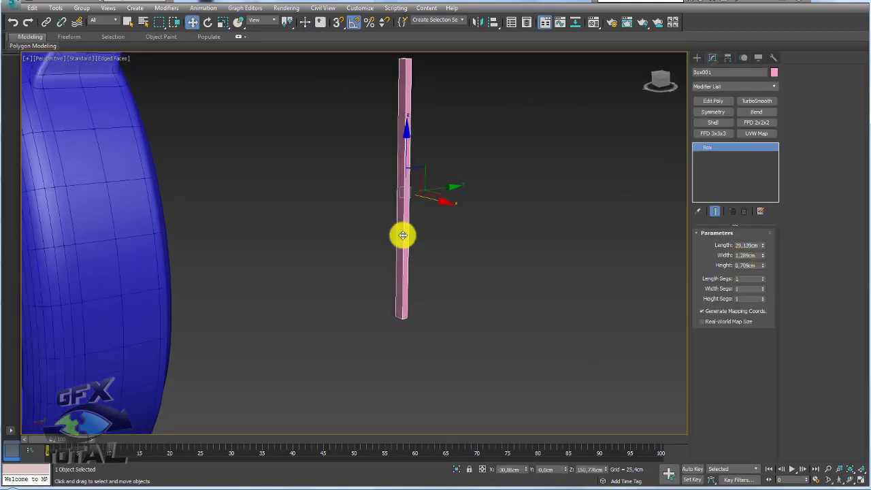
right_click(404, 200)
mouse_move(419, 310)
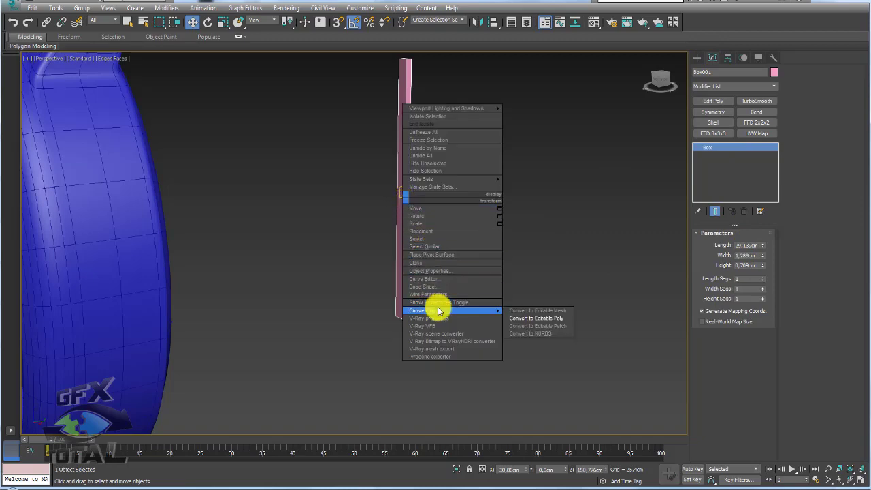
left_click(542, 320)
mouse_move(515, 270)
middle_mouse_down("alt")
mouse_move(443, 275)
mouse_move(579, 240)
mouse_move(336, 241)
middle_mouse_up("alt")
middle_click_drag(435, 252, 429, 244, "alt")
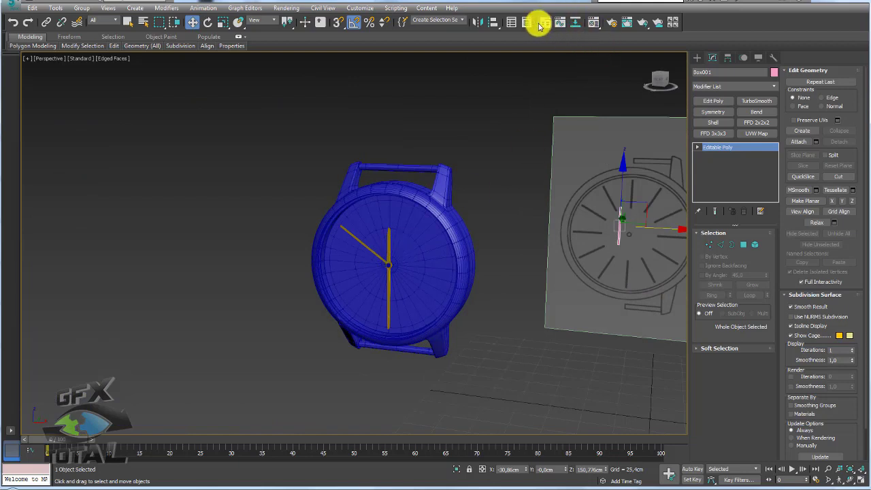
- Align the bar's X and Z position to the hour hand
left_click(493, 23)
left_click(389, 259)
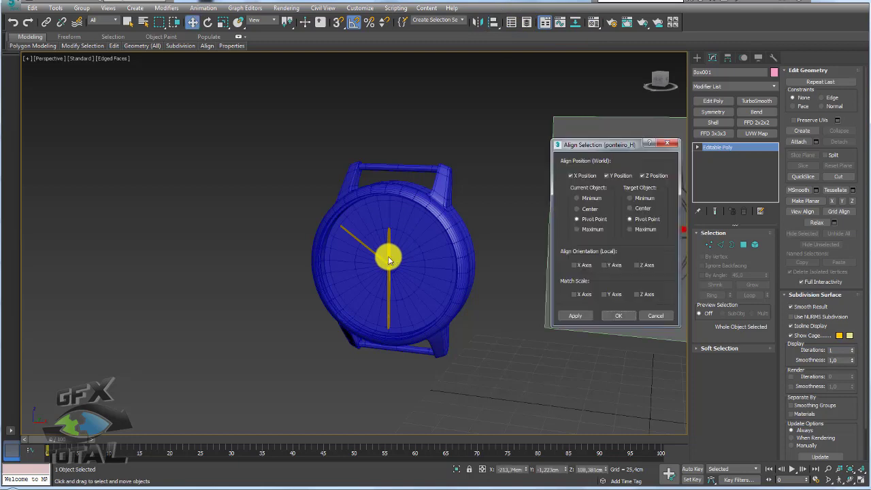
left_click(643, 180)
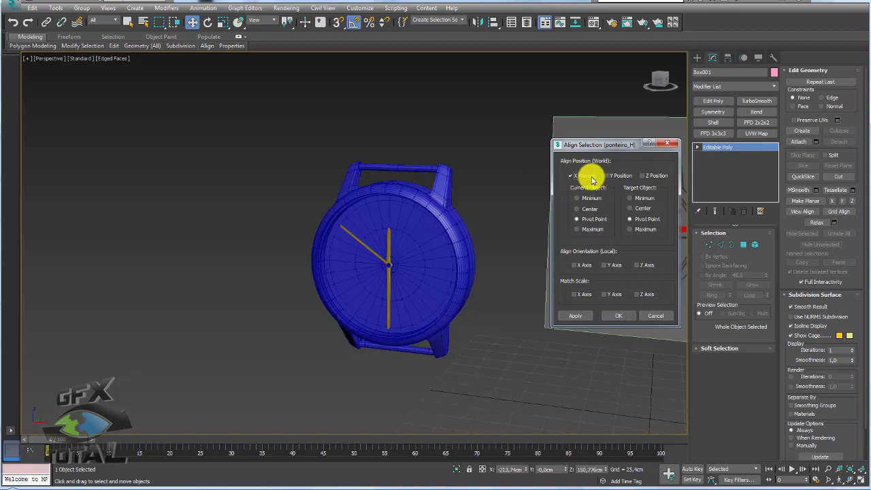
left_click(667, 144)
mouse_move(618, 175)
middle_mouse_down("alt")
mouse_move(506, 184)
mouse_move(271, 254)
middle_mouse_up("alt")
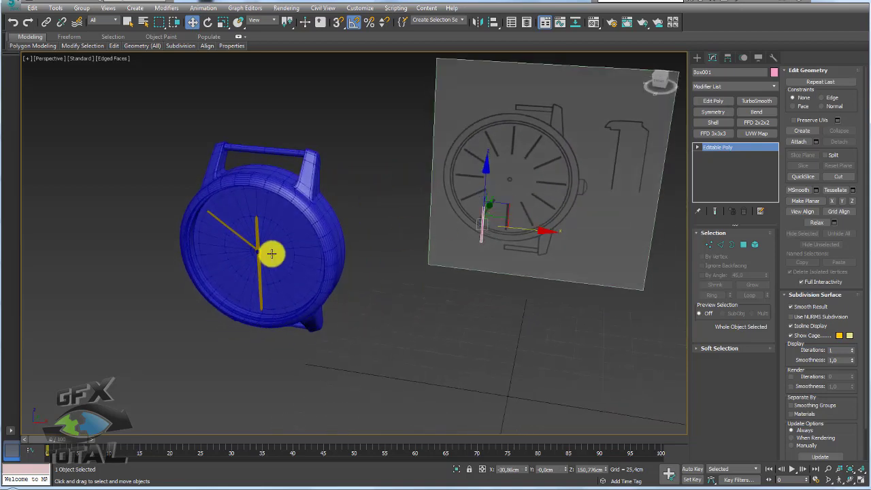
key("F3")
key("alt+a")
left_click(257, 237)
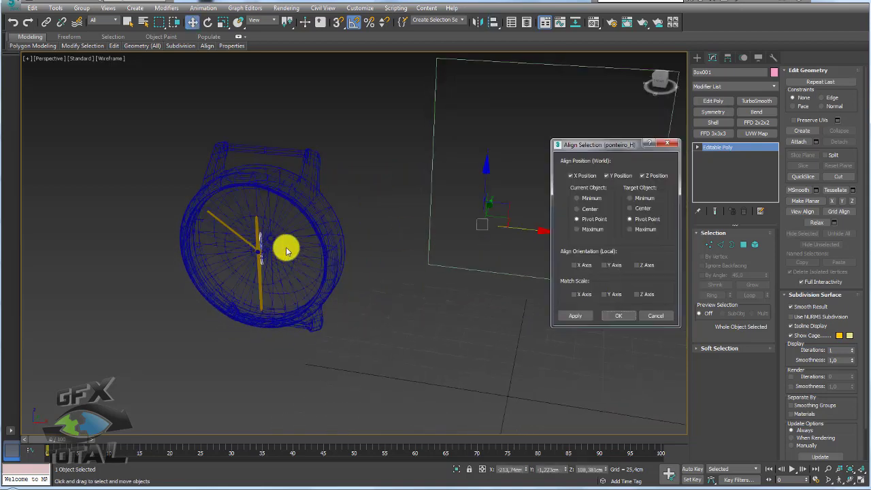
left_click(586, 178)
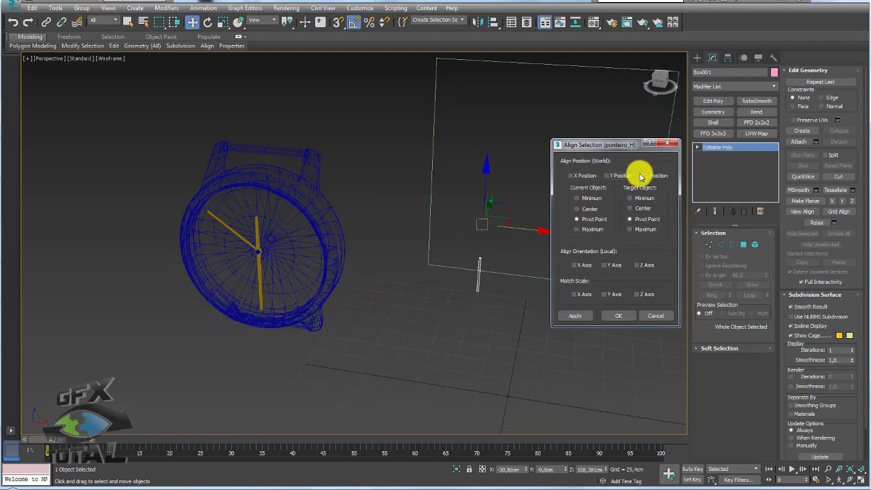
left_click(639, 177)
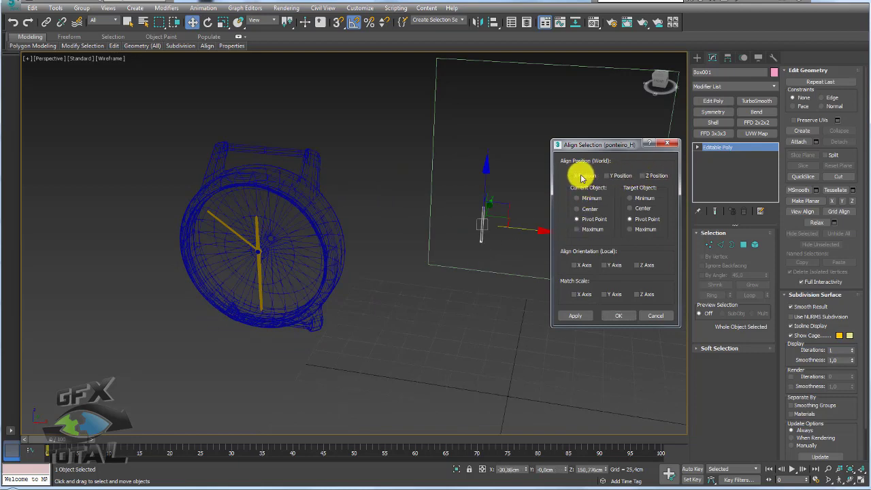
left_click(581, 177)
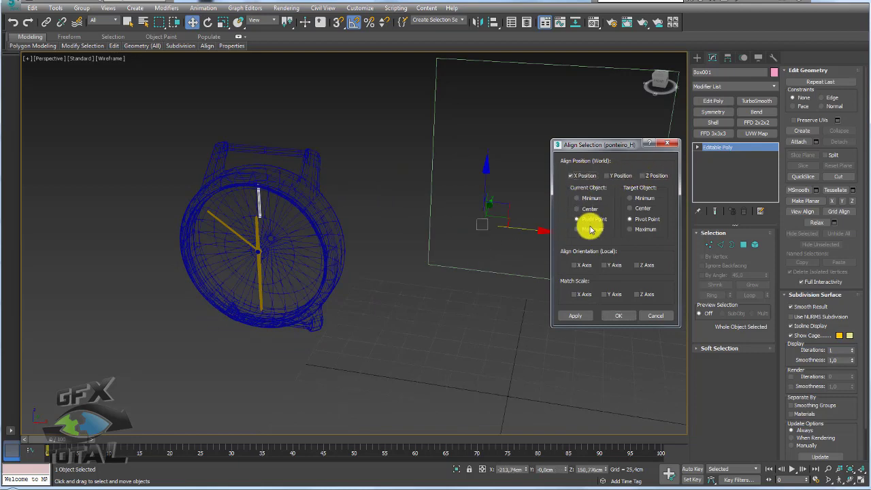
left_click(618, 315)
- Push the bar back onto the dial face at the 12 o'clock position
middle_click_drag(311, 240, 247, 200, "alt")
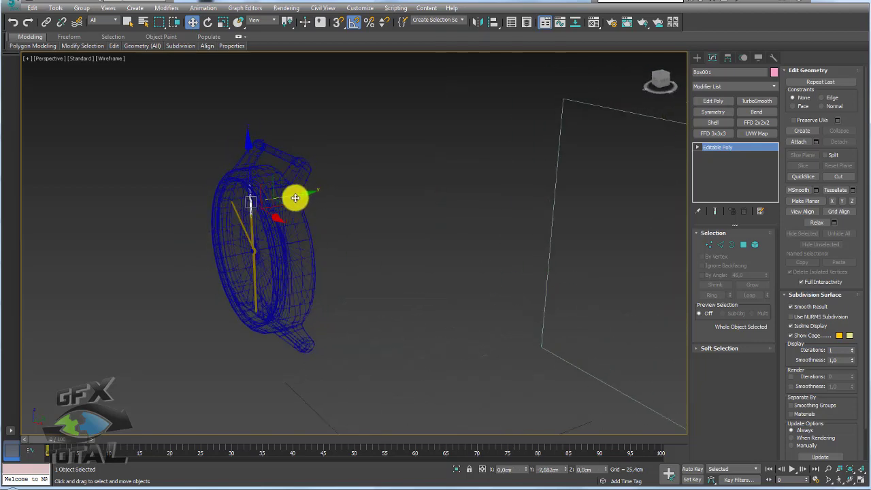
key("F3")
scroll(320, 201, "up", 4)
scroll(354, 208, "up", 3)
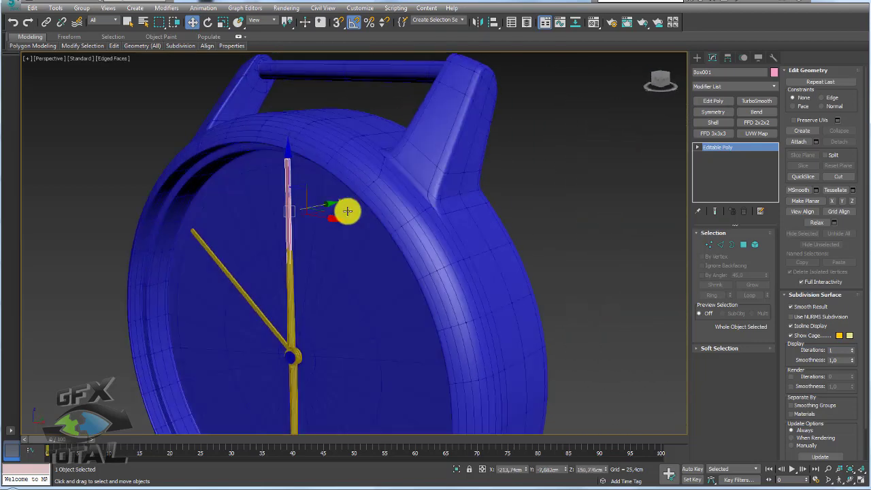
scroll(336, 207, "up", 3)
mouse_move(322, 206)
middle_mouse_down("alt")
mouse_move(276, 210)
mouse_move(292, 223)
middle_mouse_up("alt")
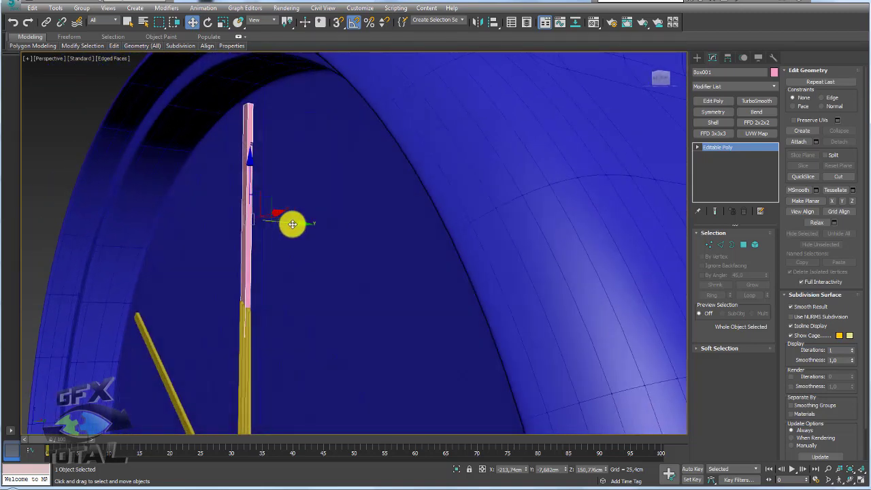
left_click_drag(292, 225, 308, 223)
scroll(299, 225, "down", 5)
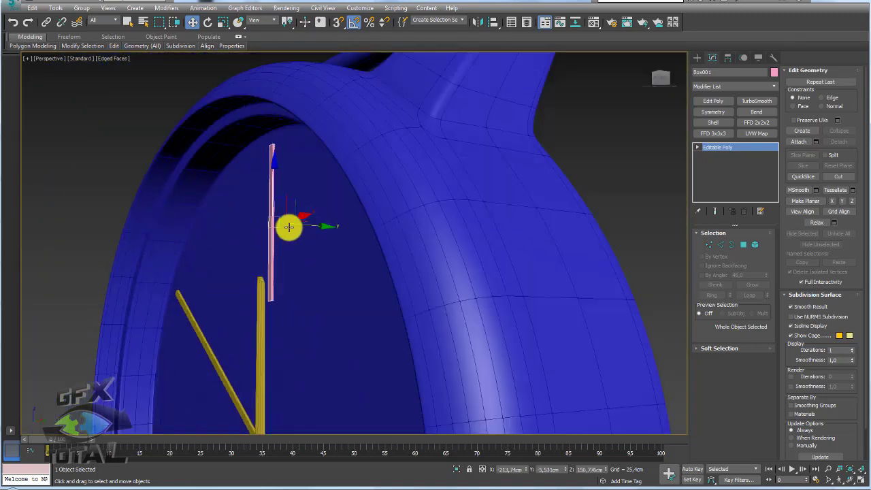
scroll(352, 228, "down", 5)
scroll(396, 245, "down", 5)
scroll(432, 241, "down", 2)
middle_click_drag(432, 240, 413, 196, "alt")
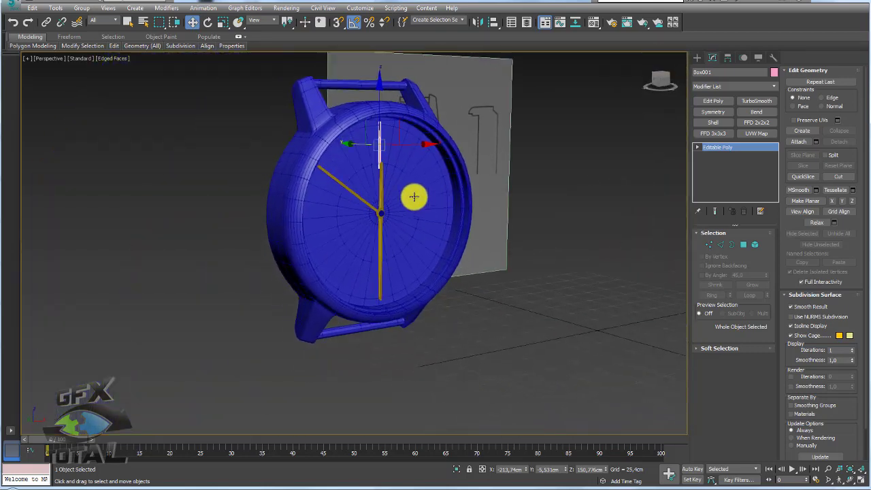
key("e")
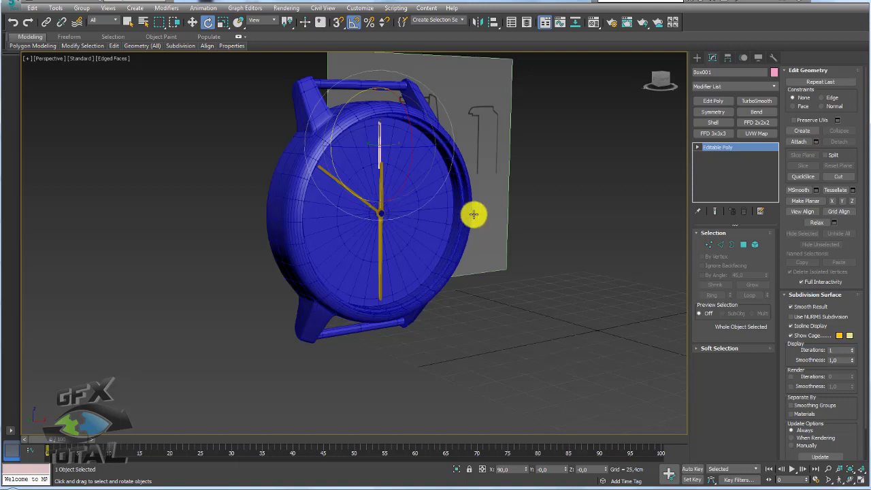
- With Affect Pivot Only, align Box001's pivot to the watch centre on X, Y and Z
left_click(726, 58)
left_click(733, 124)
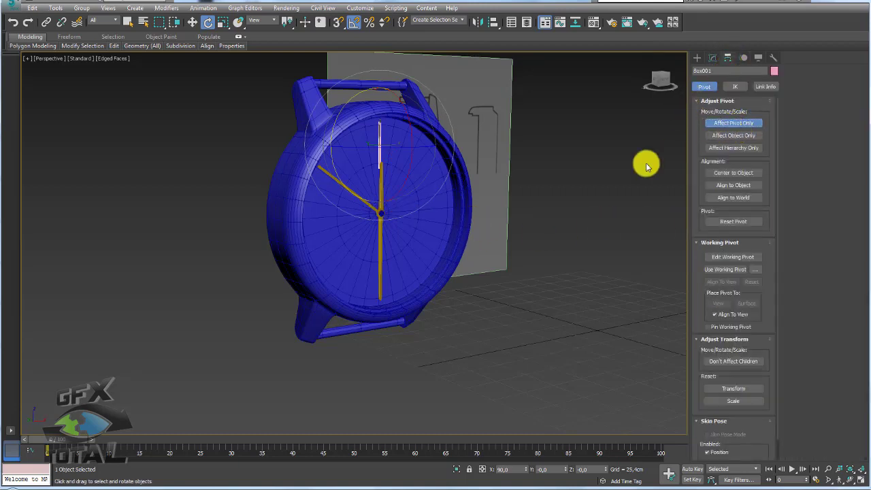
left_click(494, 23)
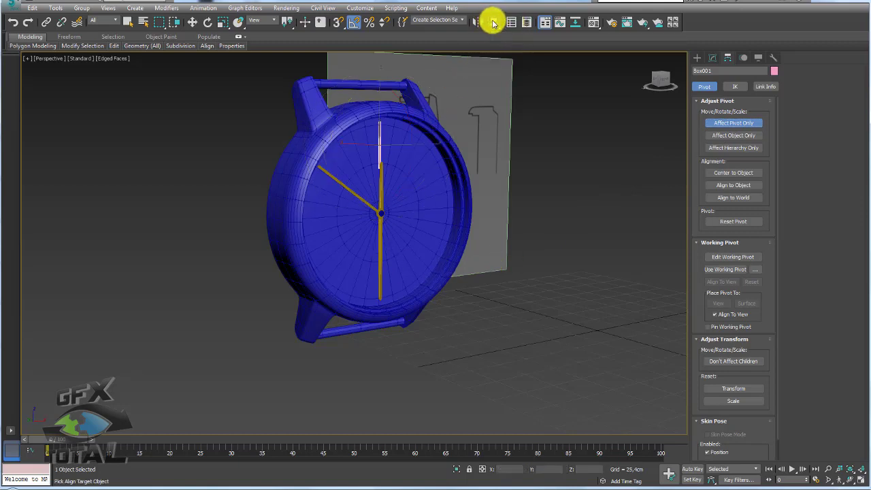
left_click(405, 202)
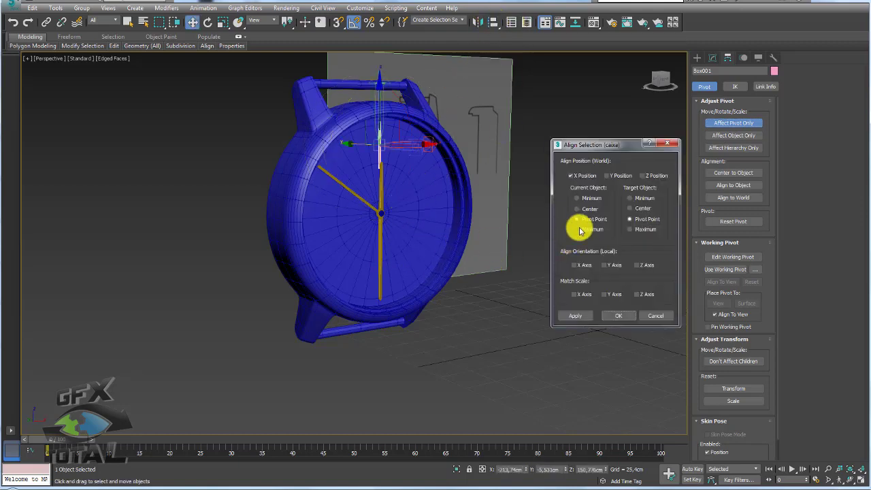
left_click(639, 176)
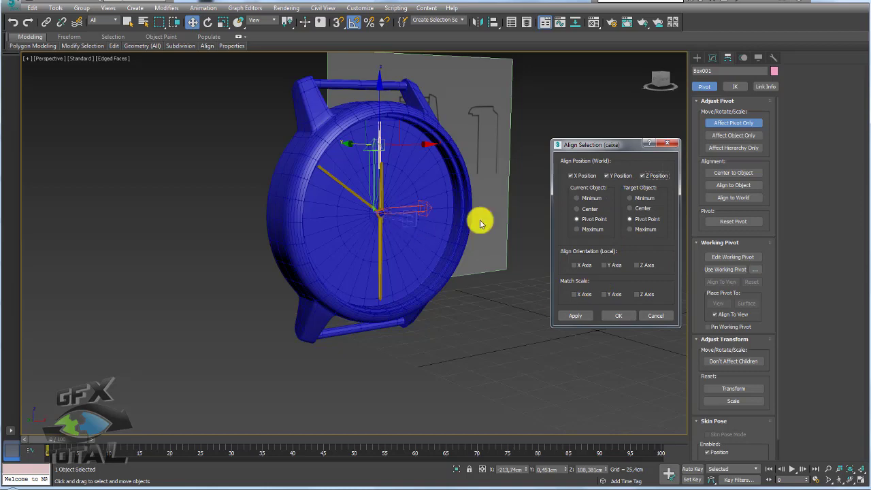
left_click(620, 315)
left_click(734, 123)
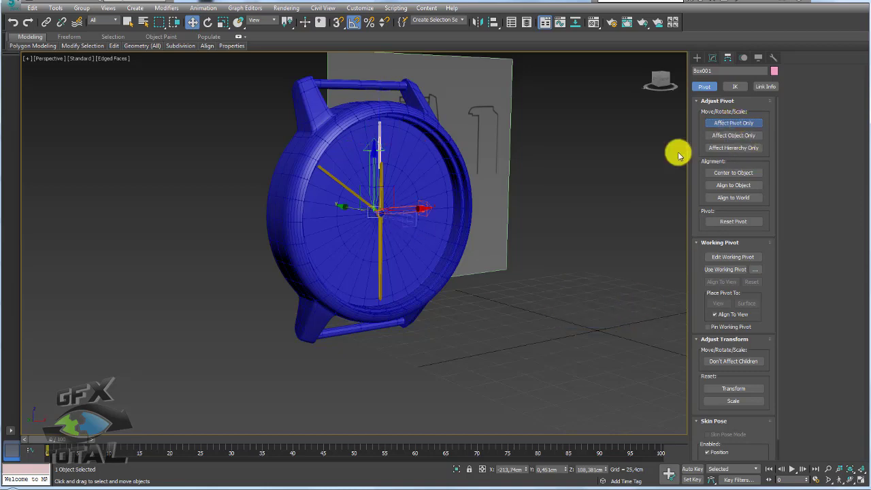
- Rotate the hour marker around the dial centre to check the new pivot
middle_click_drag(535, 238, 474, 227, "alt")
key("e")
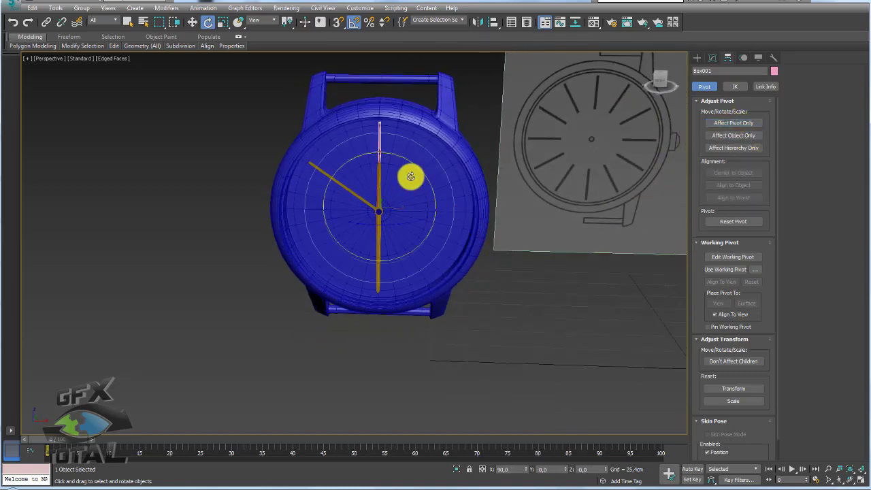
left_click_drag(414, 162, 499, 341)
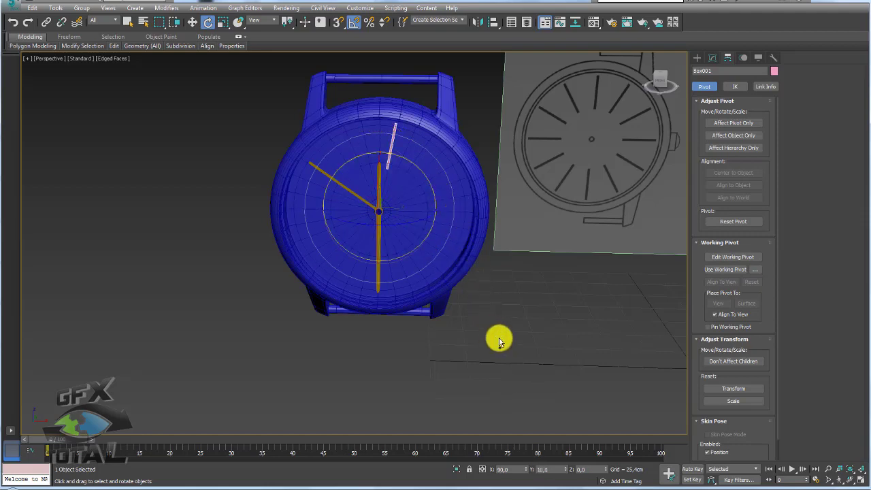
scroll(501, 293, "up", 3)
scroll(502, 293, "down", 2)
scroll(476, 279, "down", 3)
scroll(450, 271, "up", 3)
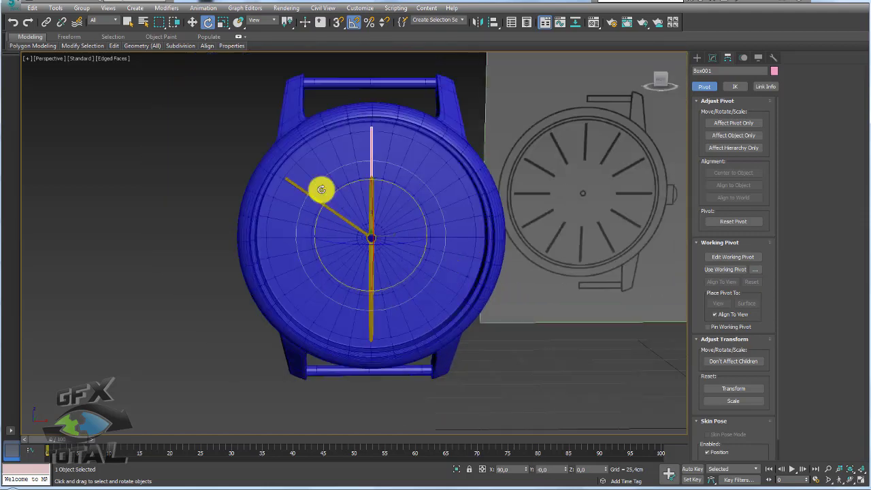
- Open Tools > Array for Box001, enter a 360° total Z rotation, and turn on Preview
left_click(61, 10)
left_click(68, 185)
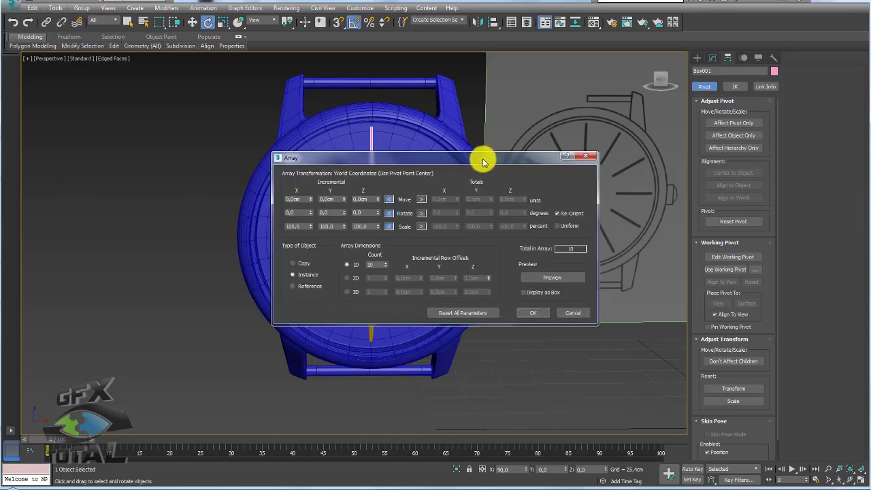
left_click_drag(483, 161, 298, 138)
left_click(236, 189)
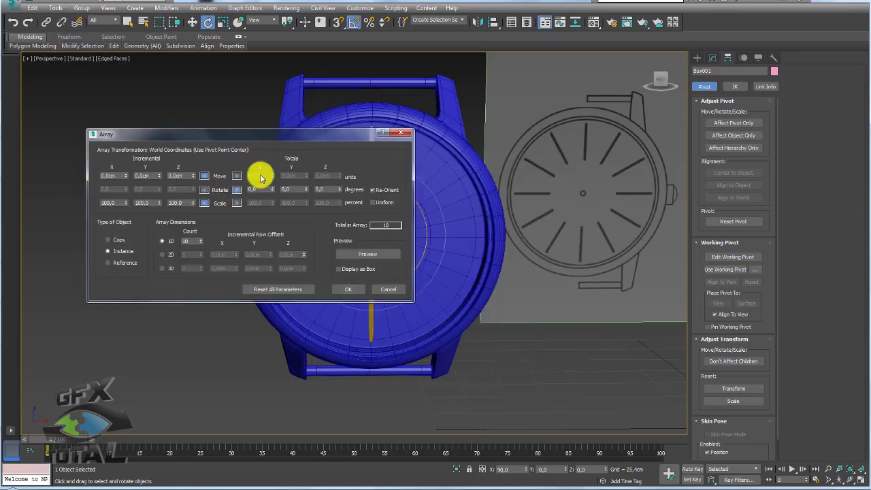
double_click(320, 189)
type("360")
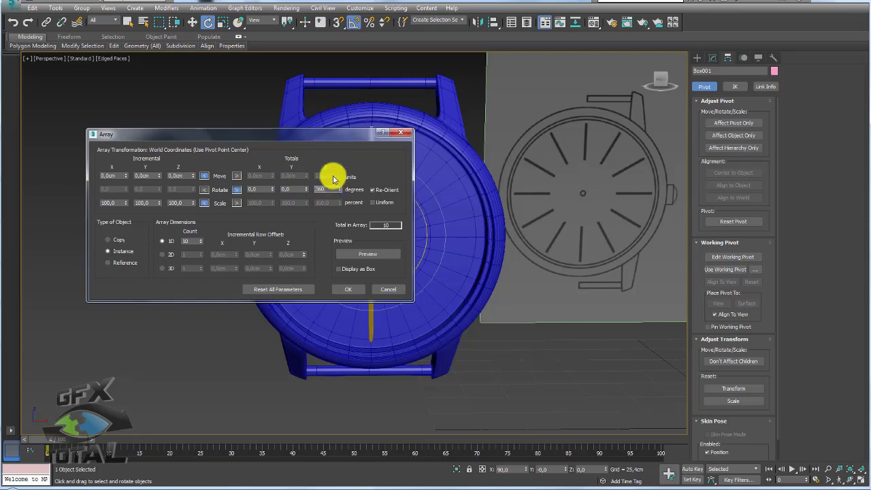
left_click_drag(322, 139, 298, 132)
middle_click_drag(412, 167, 597, 236)
scroll(596, 235, "up", 2)
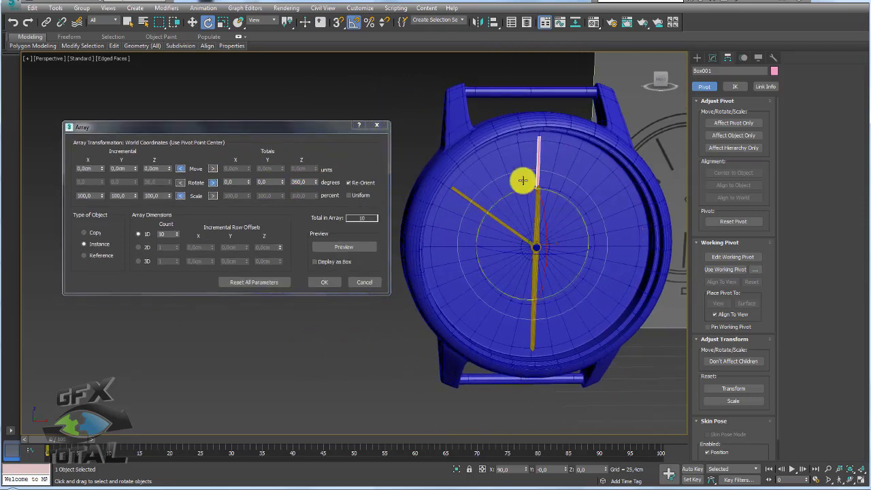
middle_click_drag(555, 261, 540, 288, "alt")
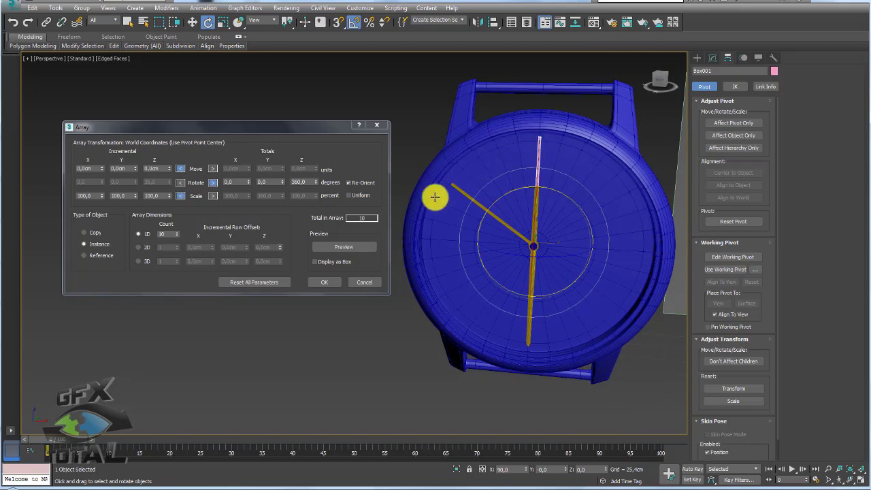
left_click(346, 247)
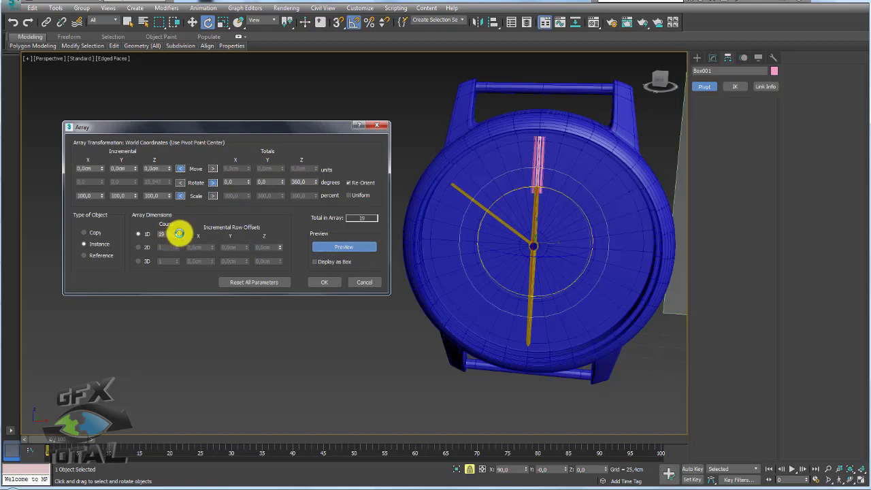
- Lower the copy count and move the 360° total rotation from Z to Y
left_click(179, 233)
middle_click_drag(538, 208, 519, 233, "alt")
key("F3")
middle_click_drag(576, 230, 523, 205, "alt")
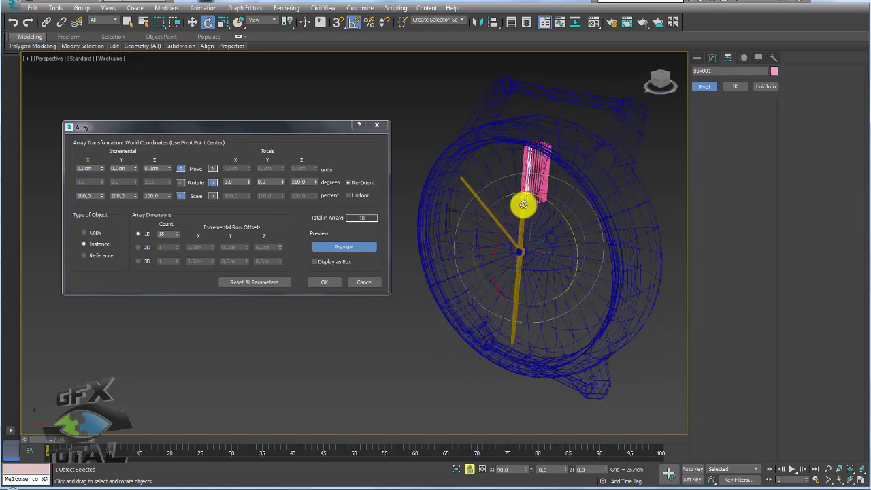
scroll(523, 205, "up", 5)
left_click_drag(179, 233, 176, 240)
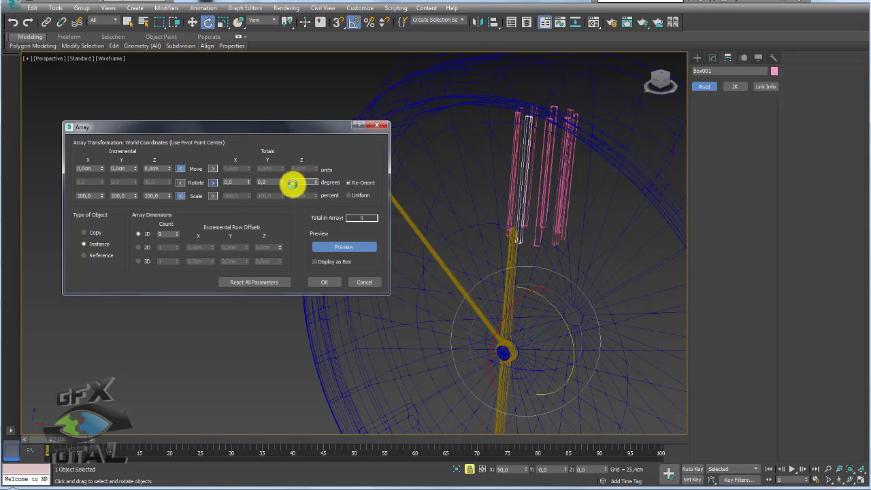
left_click(292, 182)
type("360")
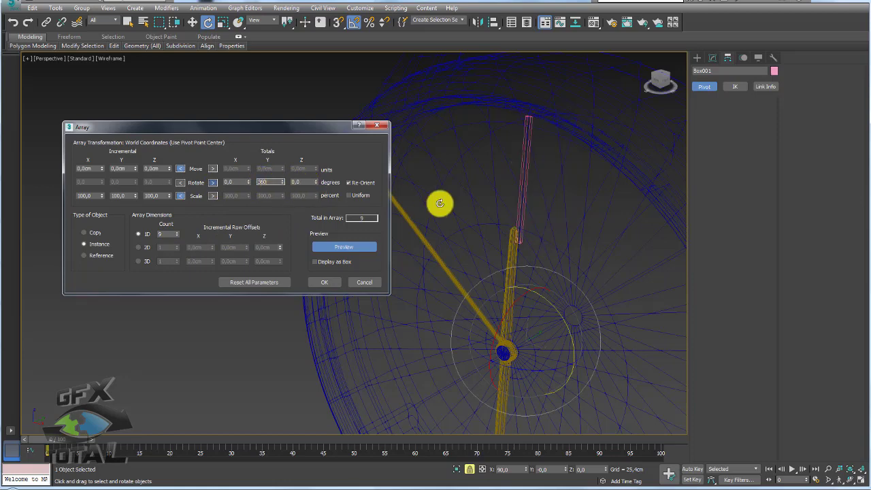
mouse_move(521, 224)
middle_mouse_down("alt")
mouse_move(530, 253)
mouse_move(577, 259)
mouse_move(544, 249)
mouse_move(431, 262)
middle_mouse_up("alt")
key("F3")
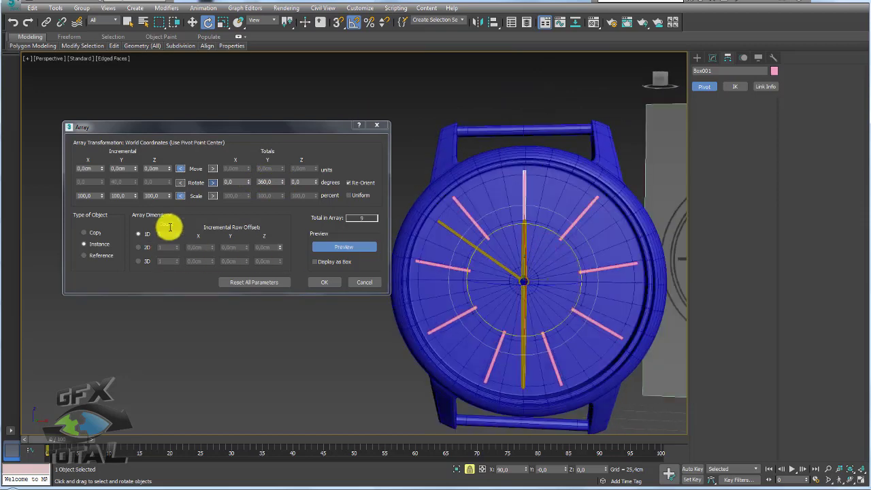
- Set the 1D count to 12 as Instance copies and create the hour markers
double_click(169, 233)
type("11")
key("Return")
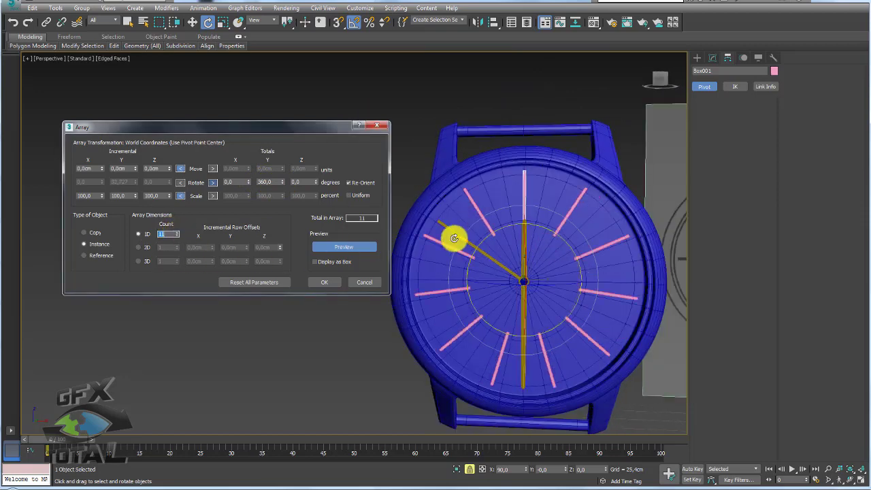
middle_click_drag(514, 263, 470, 274, "alt")
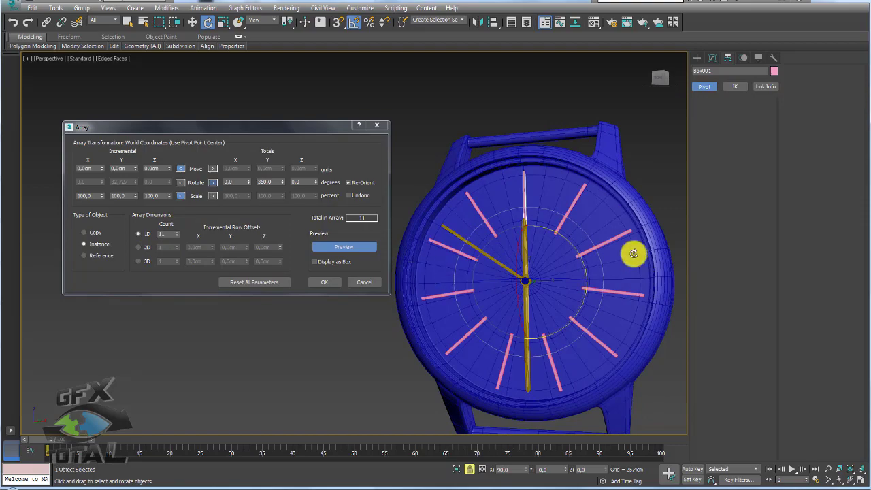
left_click(177, 232)
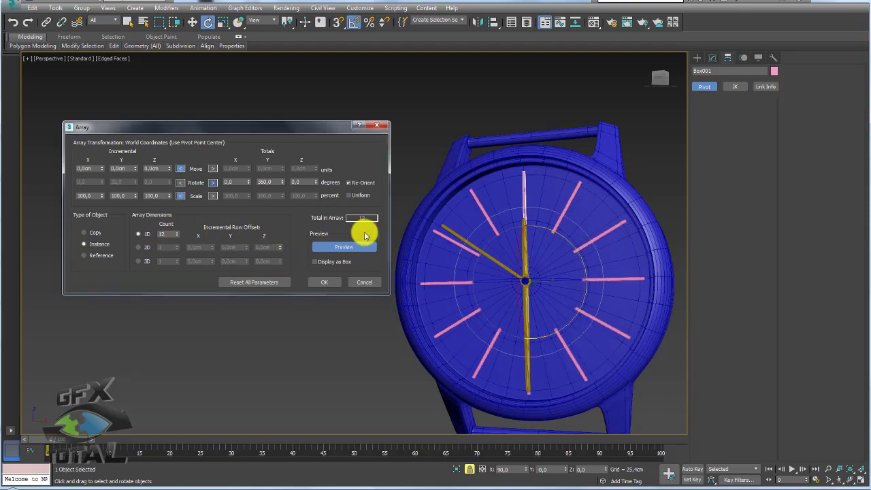
mouse_move(576, 254)
middle_mouse_down("alt")
mouse_move(614, 259)
mouse_move(558, 251)
mouse_move(603, 266)
mouse_move(578, 264)
middle_mouse_up("alt")
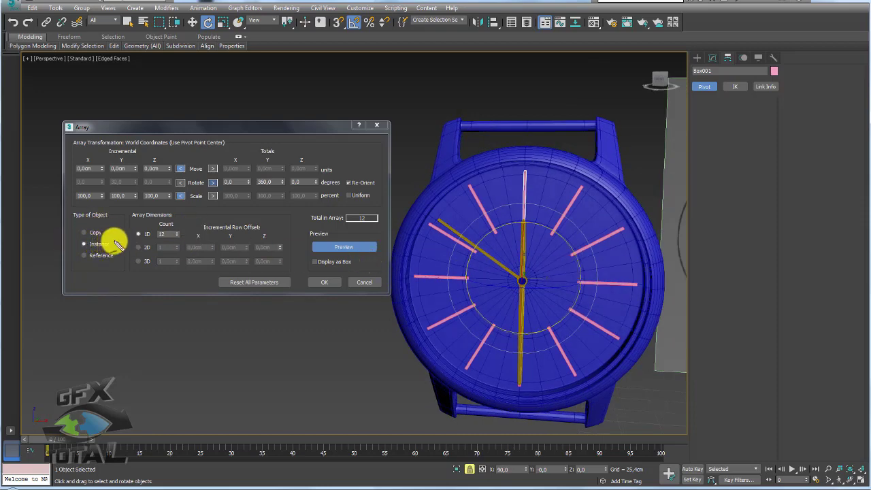
left_click(83, 243)
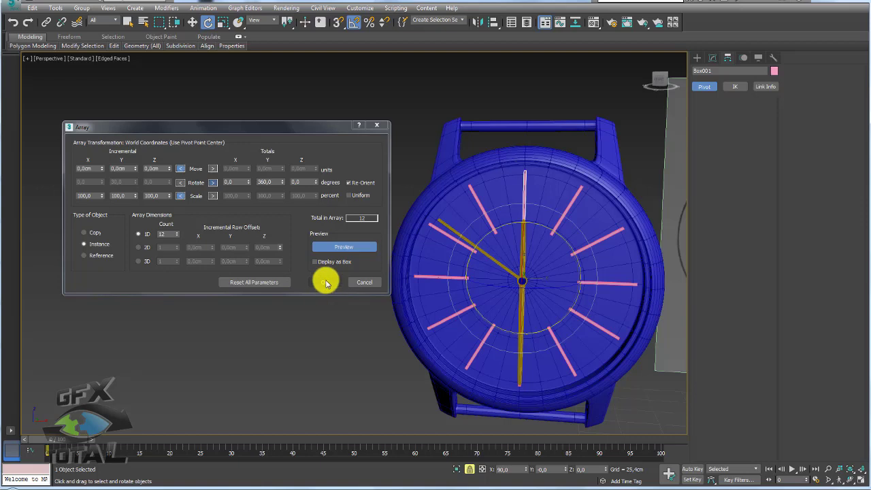
left_click(325, 281)
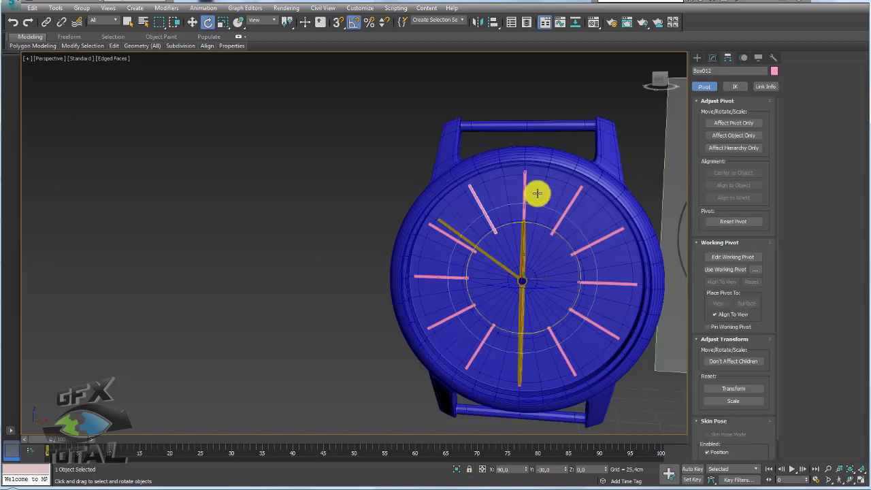
- Shorten all hour markers by moving the vertices at their inner end
left_click(712, 57)
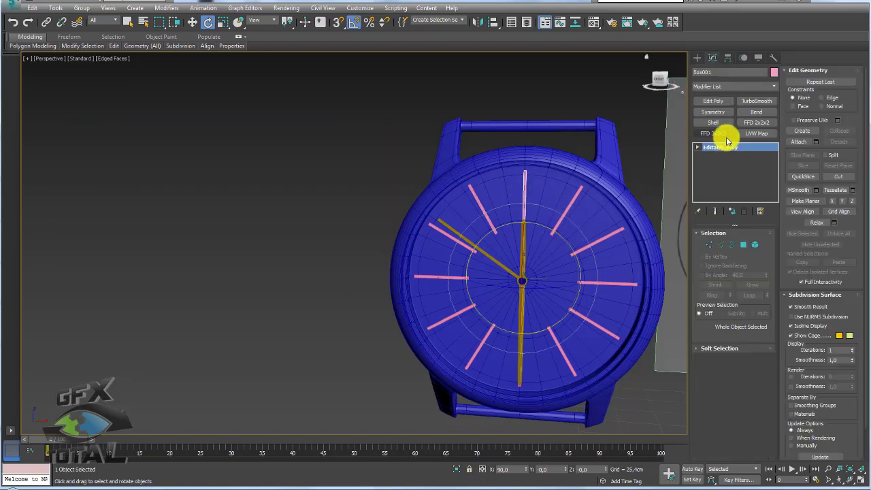
left_click(709, 244)
left_click(527, 199)
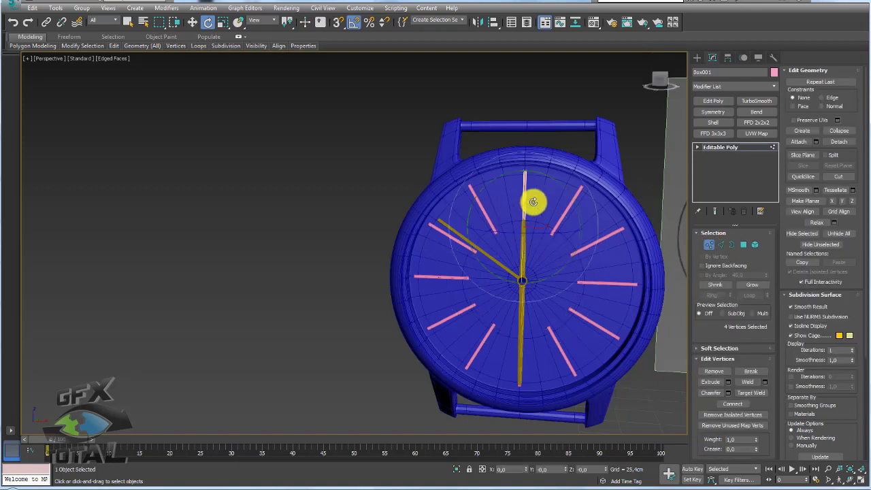
key("w")
mouse_move(526, 196)
left_mouse_down()
mouse_move(528, 149)
mouse_move(523, 165)
mouse_move(638, 169)
left_mouse_up()
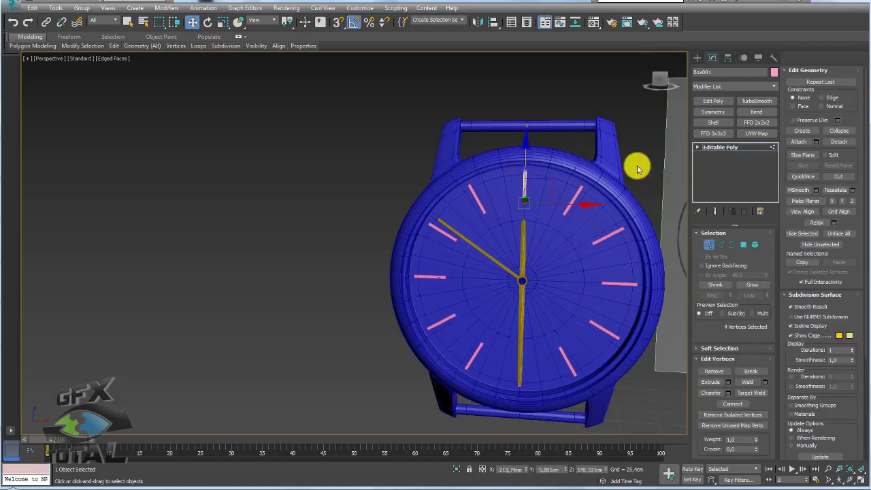
left_click(713, 148)
- Switch off caixa's TurboSmooth, turn the watch to face front, and show Standard Primitives
mouse_move(592, 227)
middle_mouse_down("alt")
mouse_move(552, 245)
mouse_move(502, 181)
middle_mouse_up("alt")
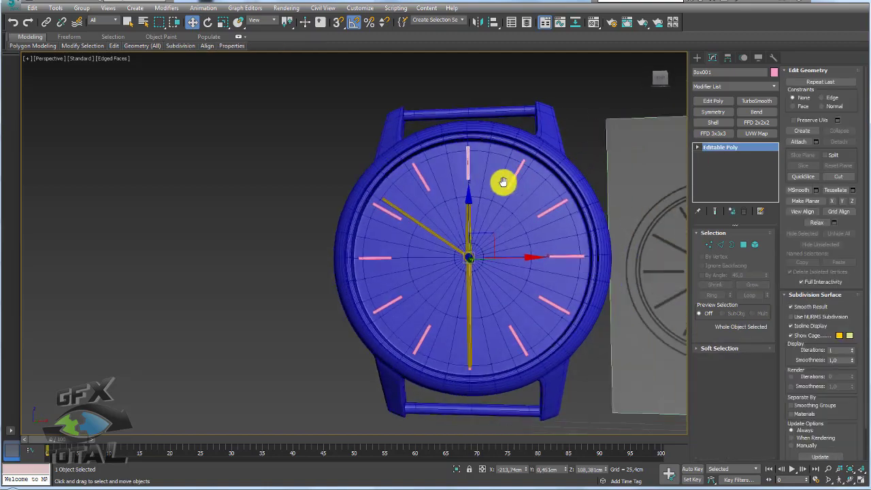
scroll(510, 204, "down", 3)
middle_click_drag(517, 225, 458, 210, "alt")
scroll(458, 209, "up", 3)
left_click(583, 225)
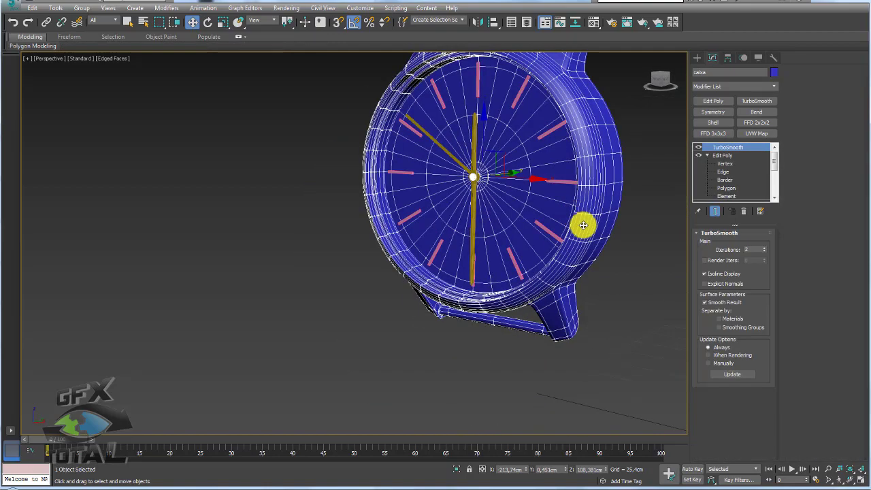
middle_click_drag(549, 122, 266, 89, "alt")
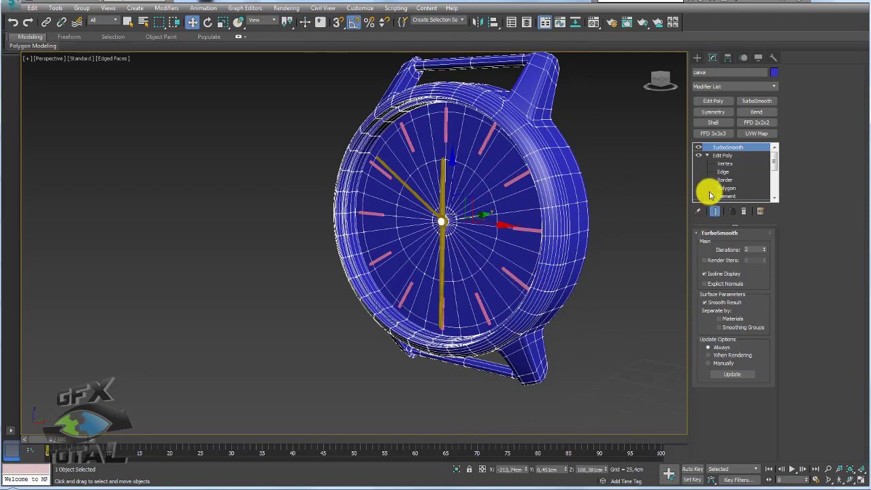
left_click(699, 149)
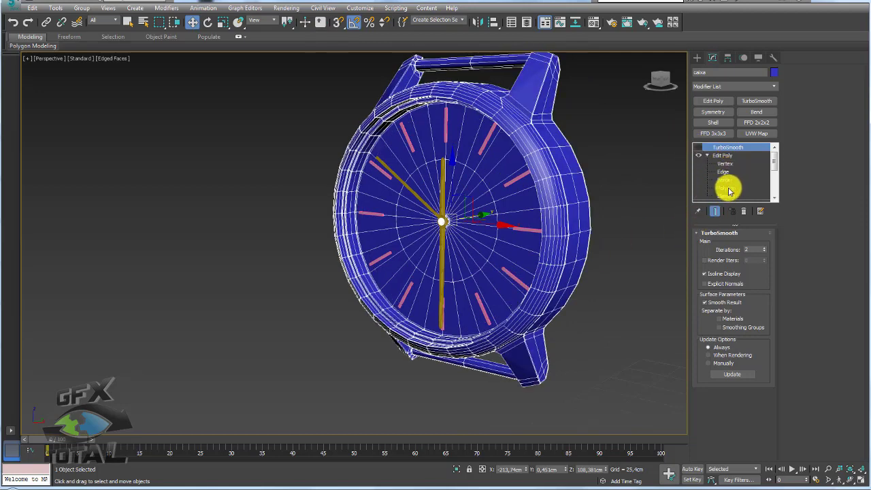
middle_click_drag(381, 228, 422, 228, "alt")
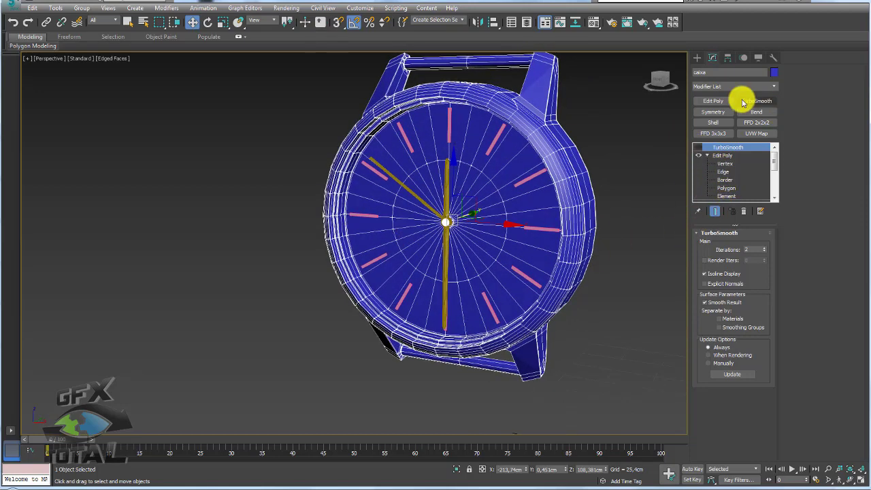
left_click(697, 58)
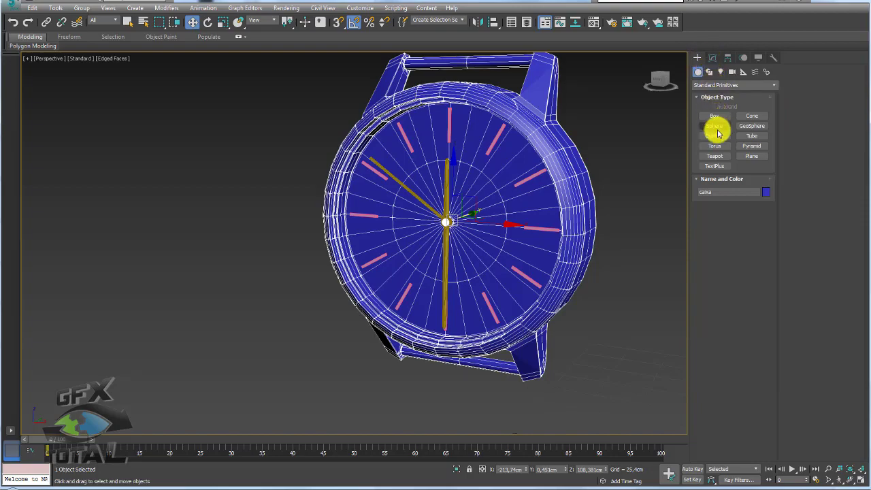
- Create a sphere in the Front view and align it to caixa's pivot on X, Y and Z
left_click(717, 133)
key("f")
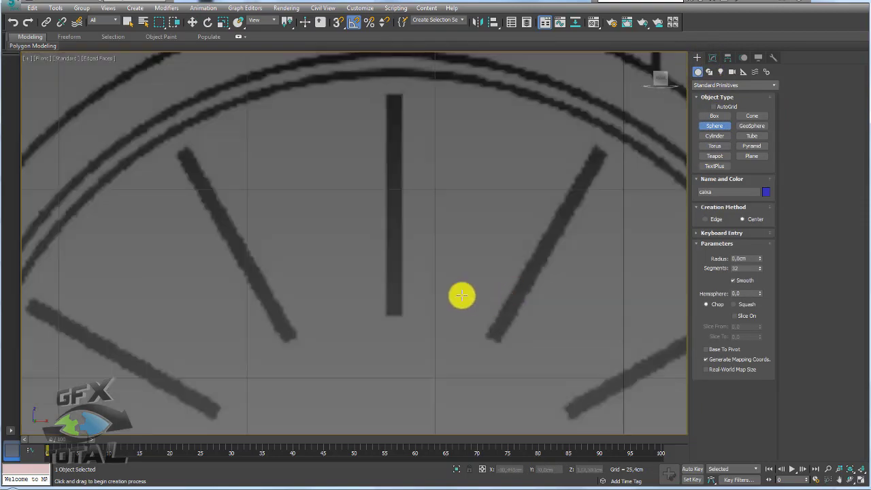
scroll(469, 272, "down", 4)
scroll(504, 204, "down", 3)
scroll(381, 197, "up", 2)
left_click_drag(287, 198, 321, 224)
key("w")
key("alt+a")
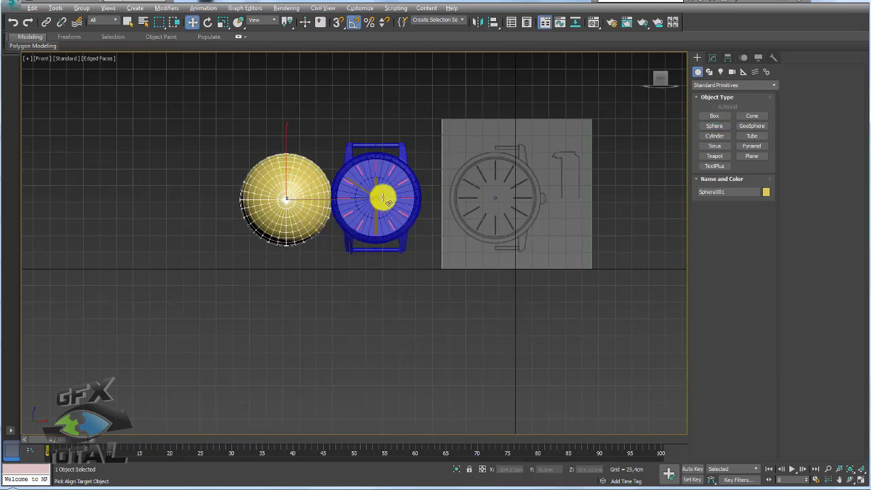
left_click(389, 201)
left_click(641, 175)
left_click(651, 226)
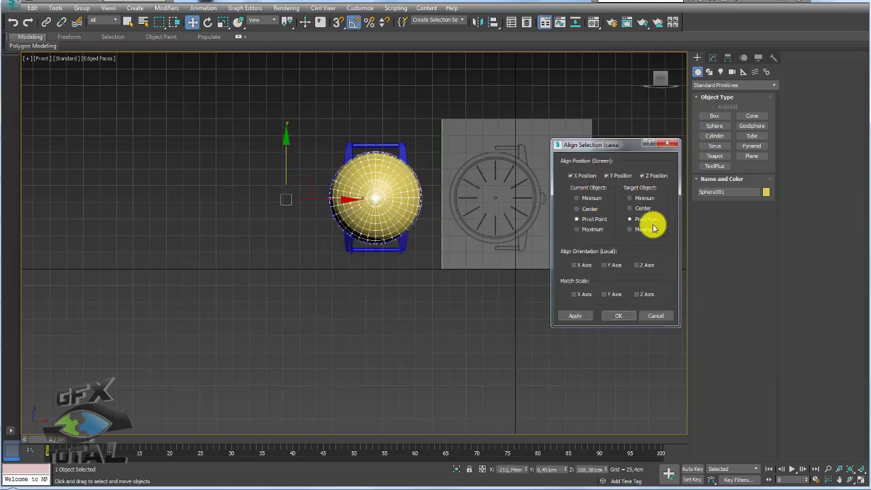
left_click(618, 315)
- Scale the sphere non-uniformly into a flat disc in front of the dial
mouse_move(359, 220)
middle_mouse_down("alt")
mouse_move(420, 229)
mouse_move(440, 223)
middle_mouse_up("alt")
key("r")
mouse_move(414, 204)
left_mouse_down()
mouse_move(352, 198)
mouse_move(402, 223)
left_mouse_up()
key("w")
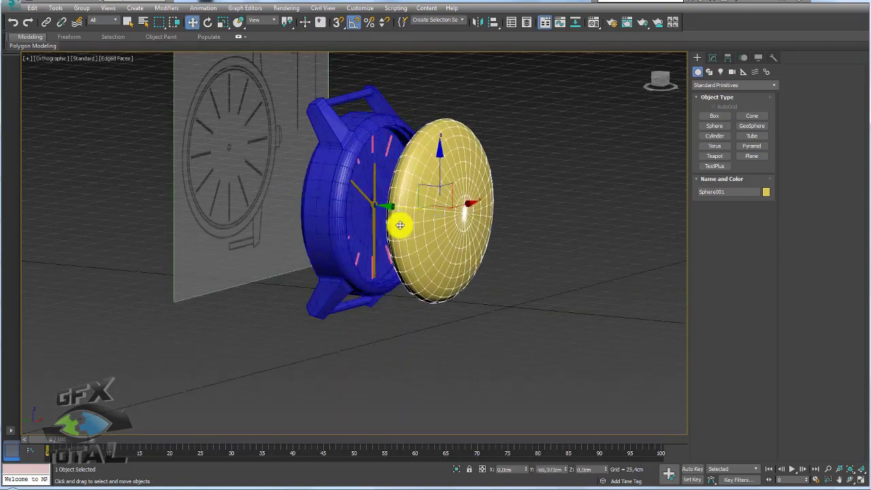
left_click(712, 57)
middle_click_drag(461, 192, 475, 198, "alt")
- Convert the sphere to Editable Poly and delete its back half
scroll(449, 190, "up", 3)
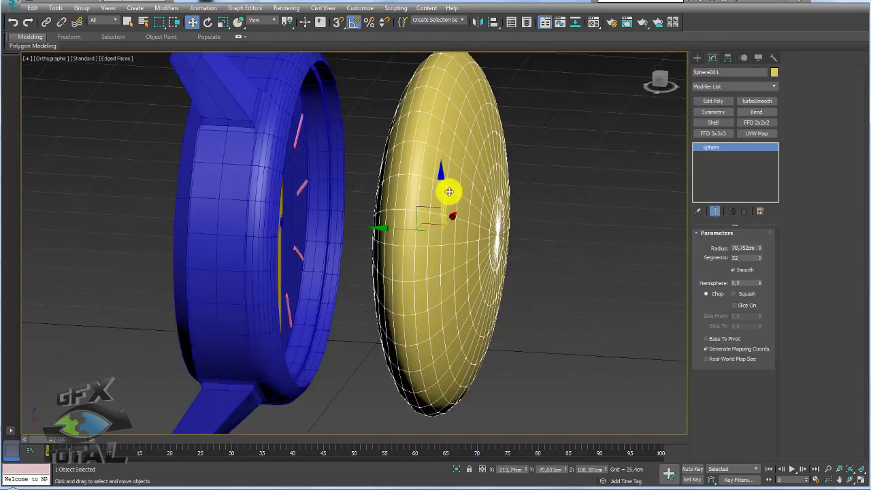
right_click(447, 191)
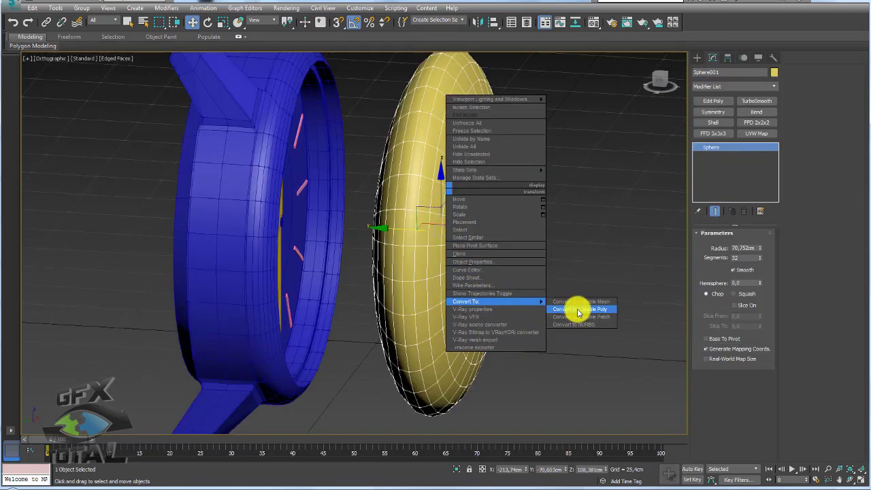
left_click(575, 309)
left_click(720, 245)
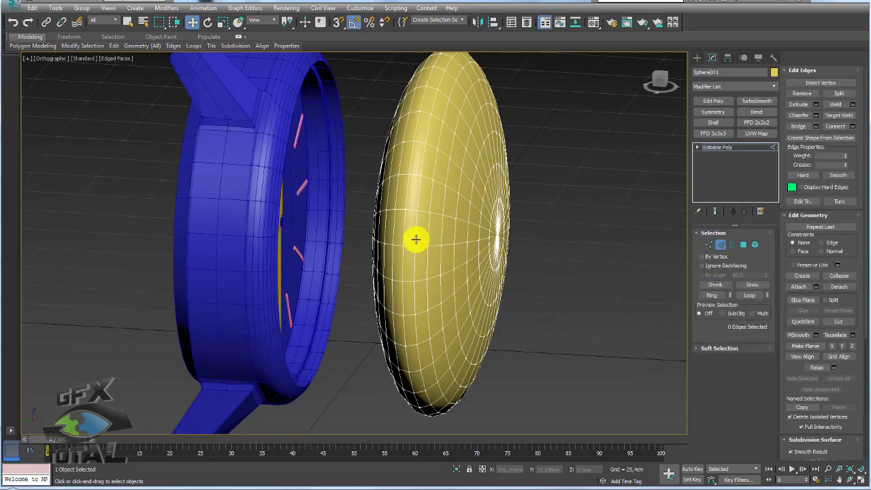
left_click(414, 239)
key("Delete")
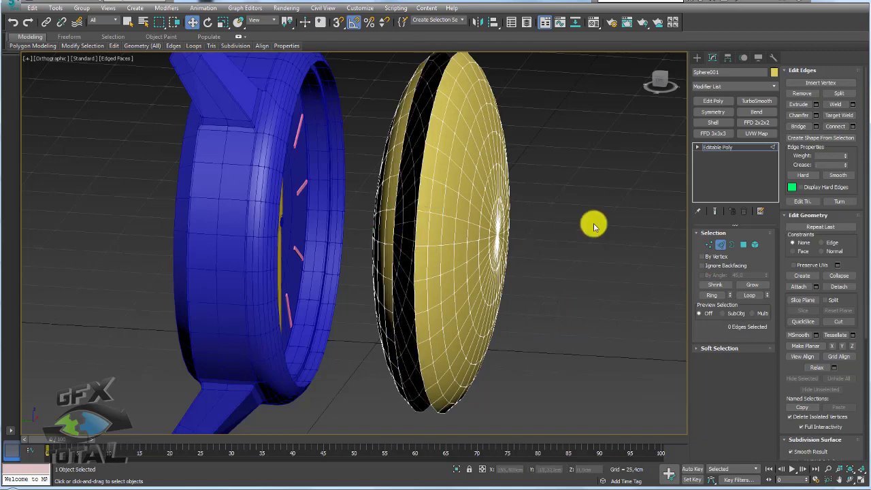
left_click(755, 244)
left_click(406, 235)
key("Delete")
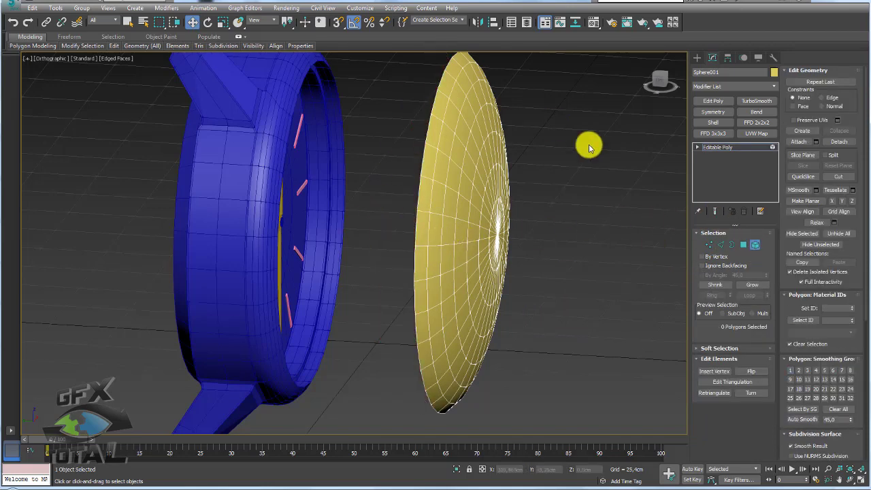
left_click(717, 147)
- Flatten the half-dome further and move it into the watch rim over the dial
key("e")
key("r")
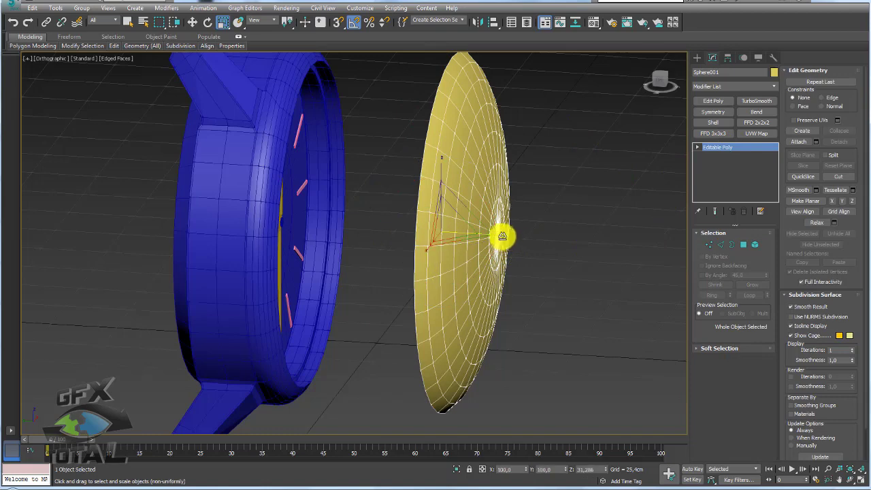
left_click_drag(501, 238, 477, 234)
middle_click_drag(477, 235, 474, 249, "alt")
mouse_move(387, 235)
left_mouse_down()
mouse_move(374, 233)
mouse_move(406, 233)
left_mouse_up()
key("w")
middle_click_drag(466, 240, 434, 240, "alt")
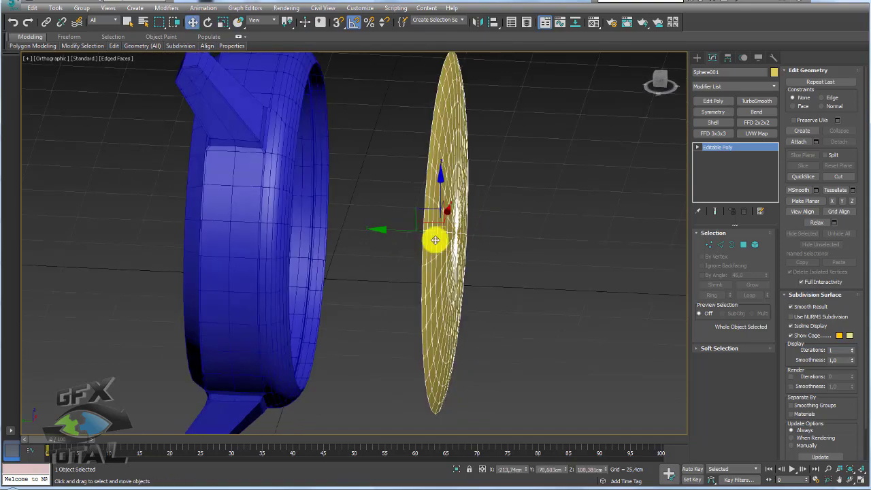
left_click_drag(402, 230, 260, 221)
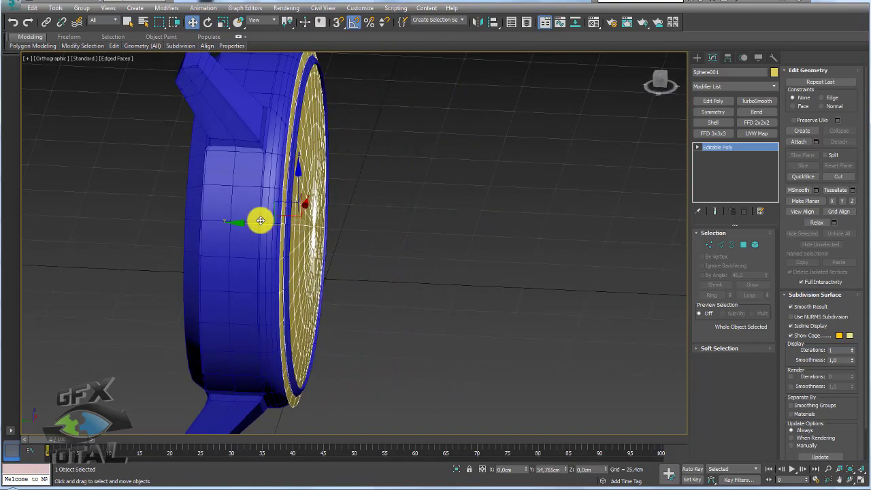
mouse_move(269, 220)
middle_mouse_down("alt")
mouse_move(258, 214)
mouse_move(335, 254)
middle_mouse_up("alt")
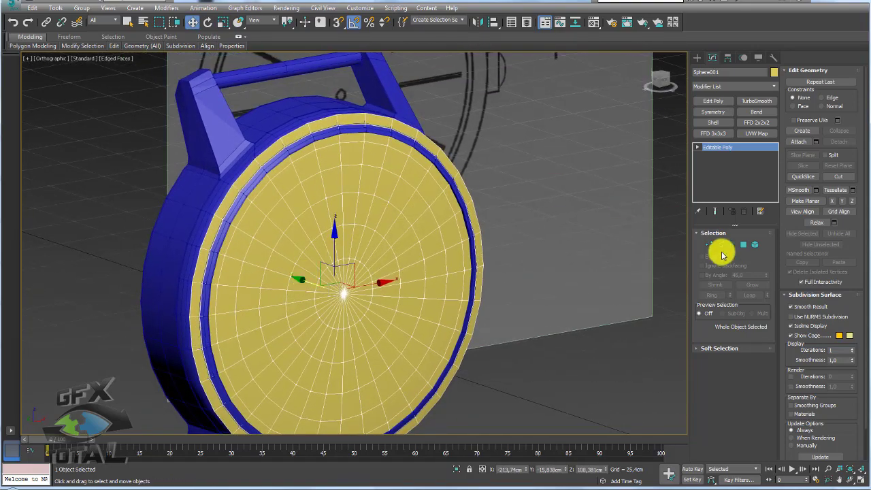
left_click(720, 246)
- Connect the ring of 32 rim edges with slide 12, then view in wireframe
key("ctrl+z")
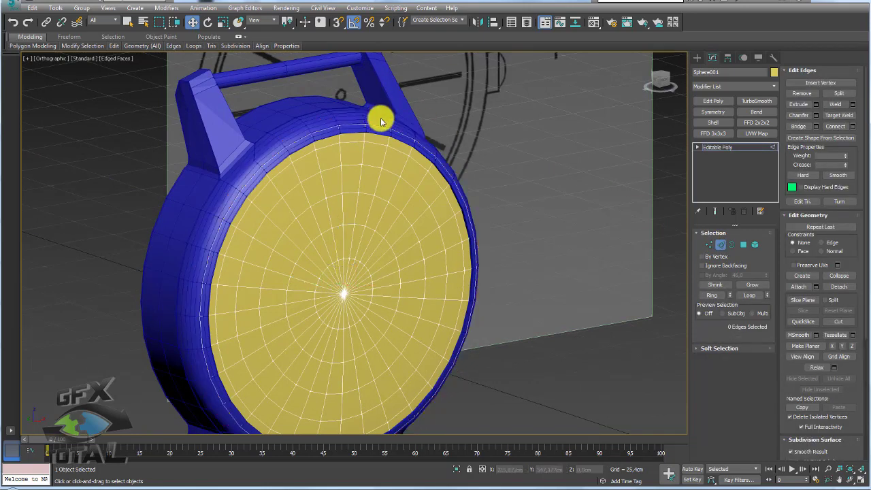
scroll(380, 145, "up", 3)
left_click(357, 133)
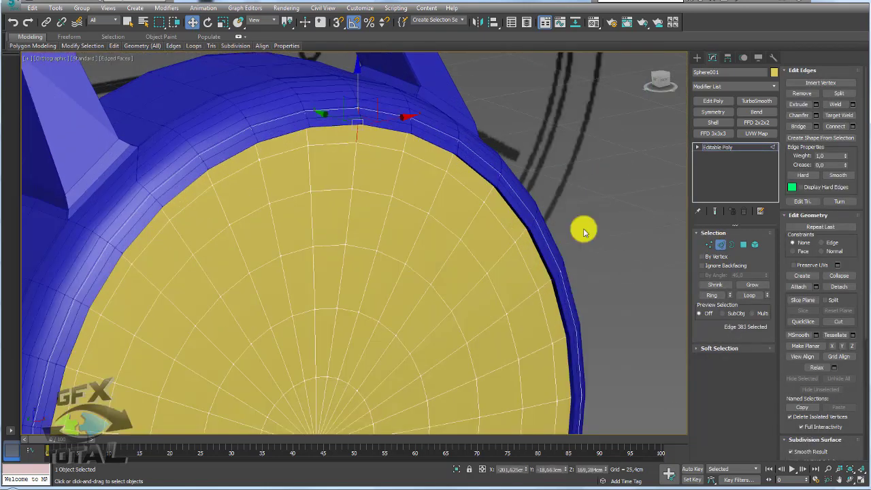
left_click(709, 297)
left_click(852, 126)
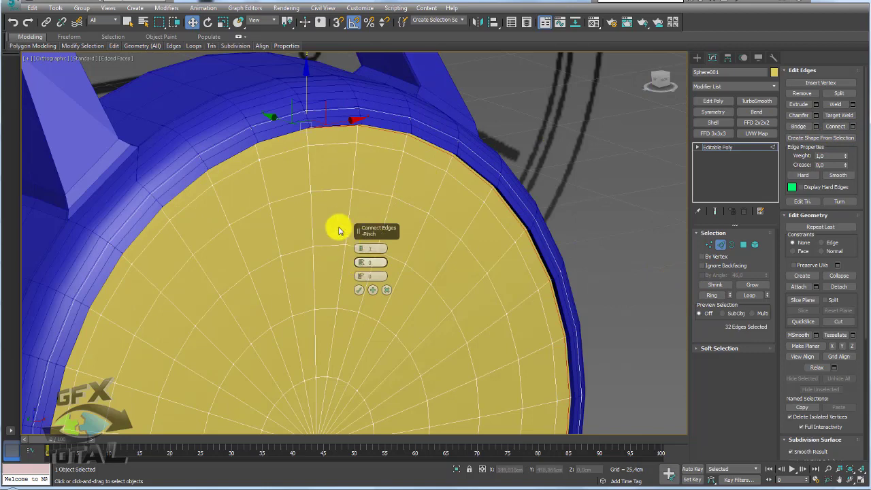
scroll(301, 136, "up", 2)
scroll(337, 136, "up", 2)
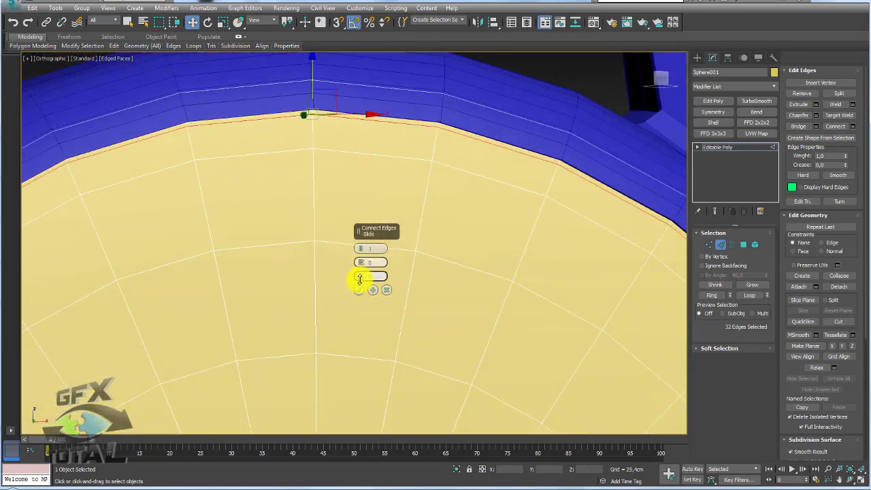
left_click_drag(359, 277, 368, 253)
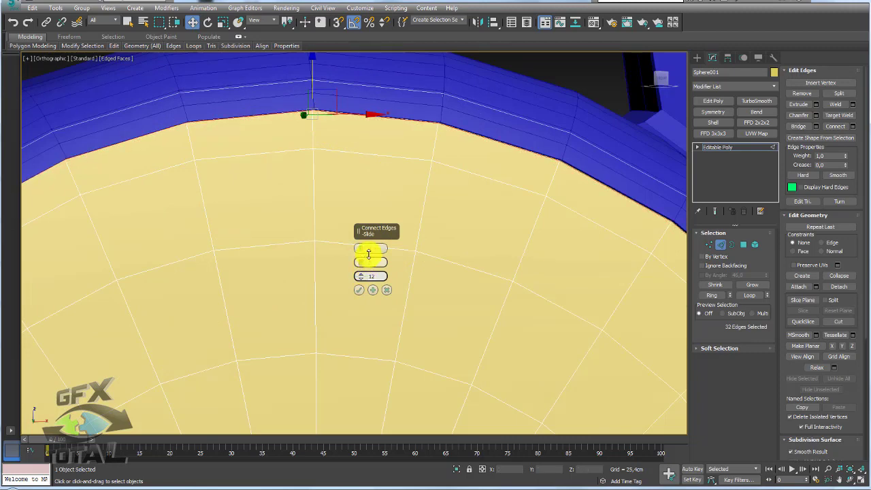
left_click(363, 290)
middle_click_drag(359, 278, 413, 266, "alt")
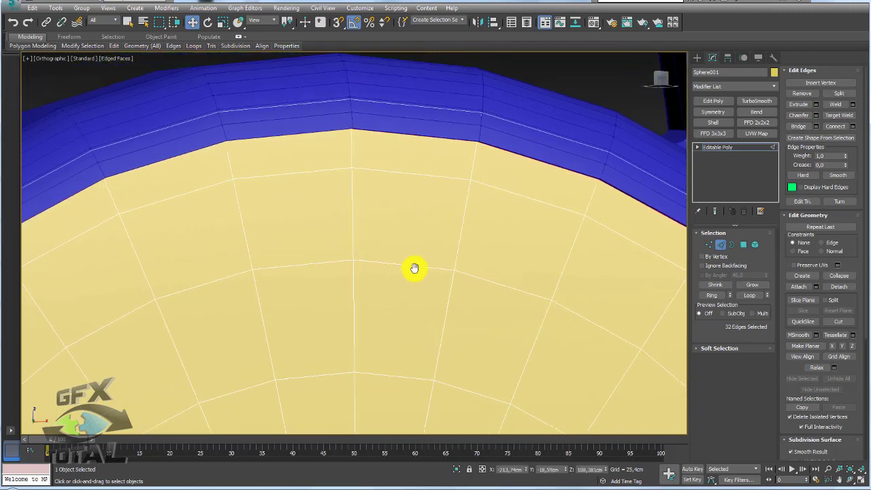
left_click(726, 244)
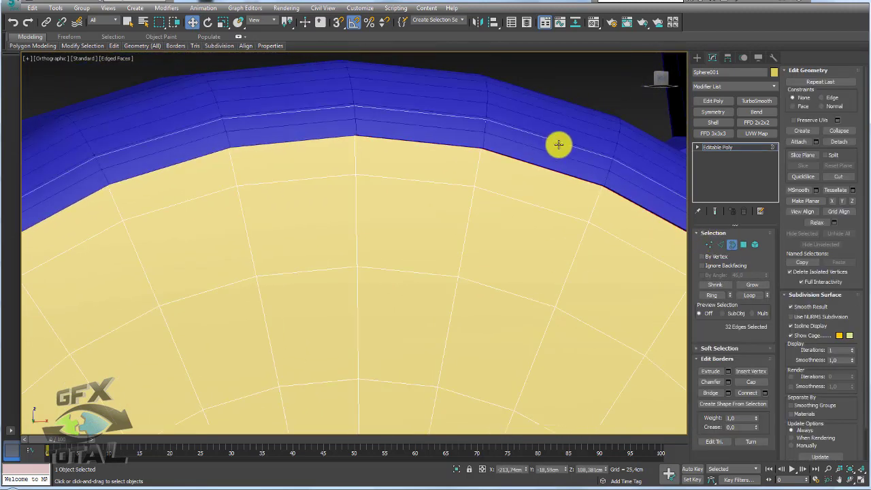
key("F3")
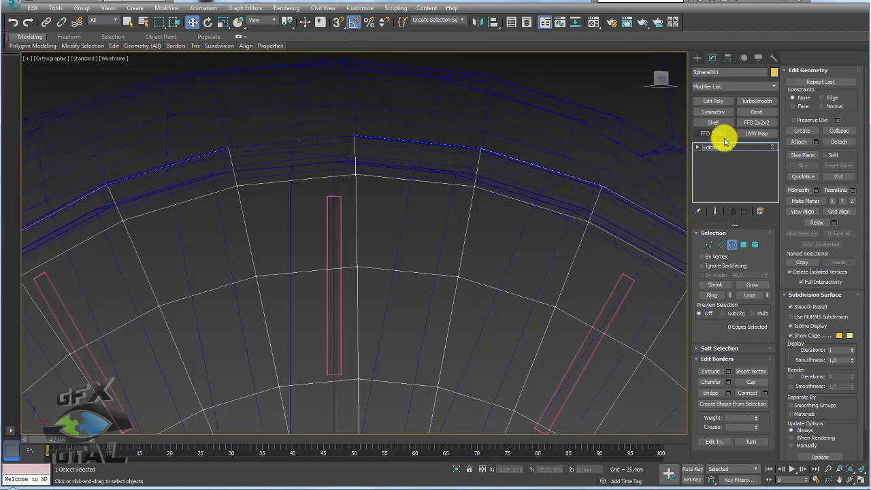
- Return to shaded Perspective view and make the glass cover see-through with Alt+X
left_click(717, 147)
scroll(440, 194, "down", 5)
scroll(435, 193, "up", 3)
mouse_move(436, 192)
middle_mouse_down("alt")
mouse_move(420, 245)
mouse_move(441, 279)
mouse_move(453, 249)
mouse_move(427, 247)
middle_mouse_up("alt")
key("p")
key("F3")
scroll(445, 242, "down", 5)
key("alt+x")
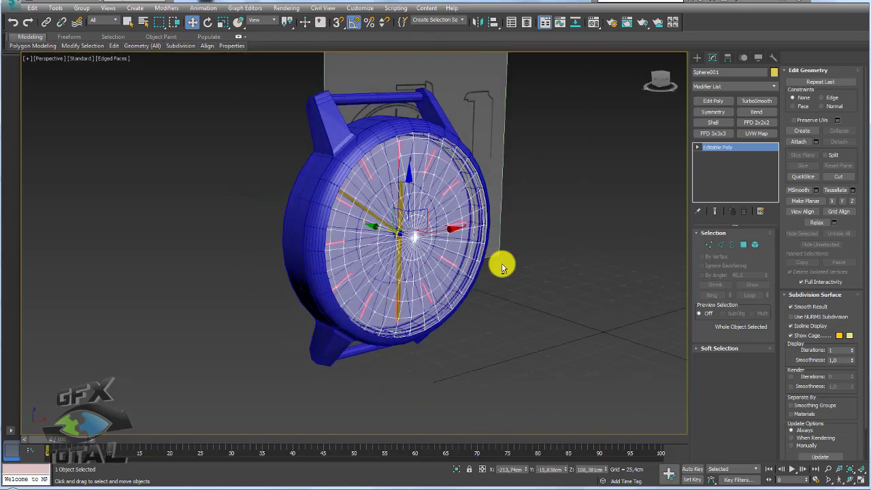
- Orbit around to check the see-through glass, then select the watch body caixa
middle_click_drag(566, 304, 226, 309, "alt")
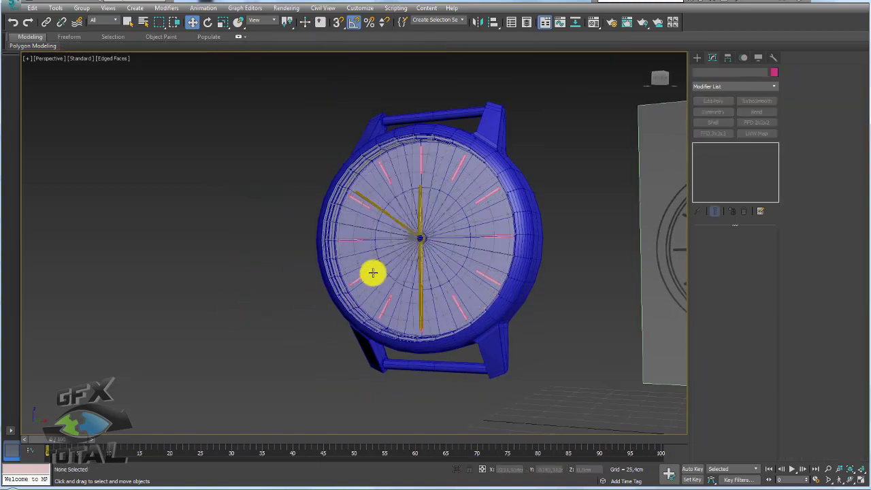
middle_click_drag(431, 284, 474, 313, "alt")
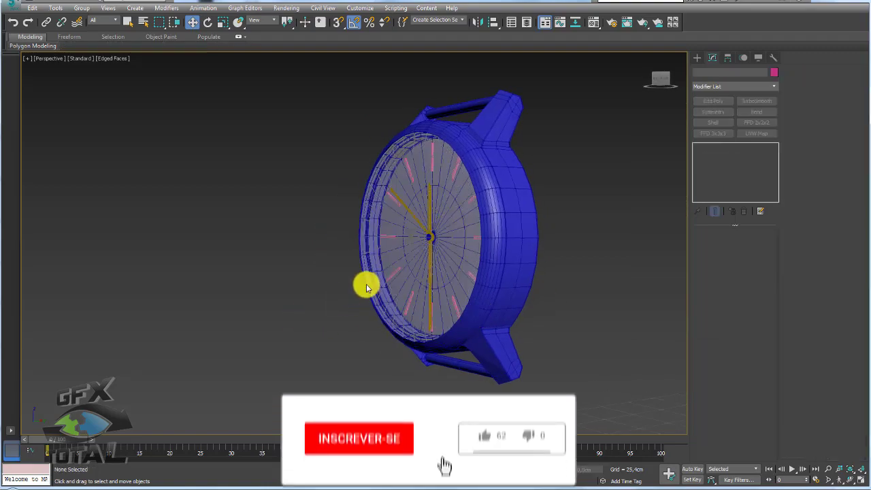
scroll(498, 243, "up", 5)
middle_click_drag(497, 242, 469, 243, "alt")
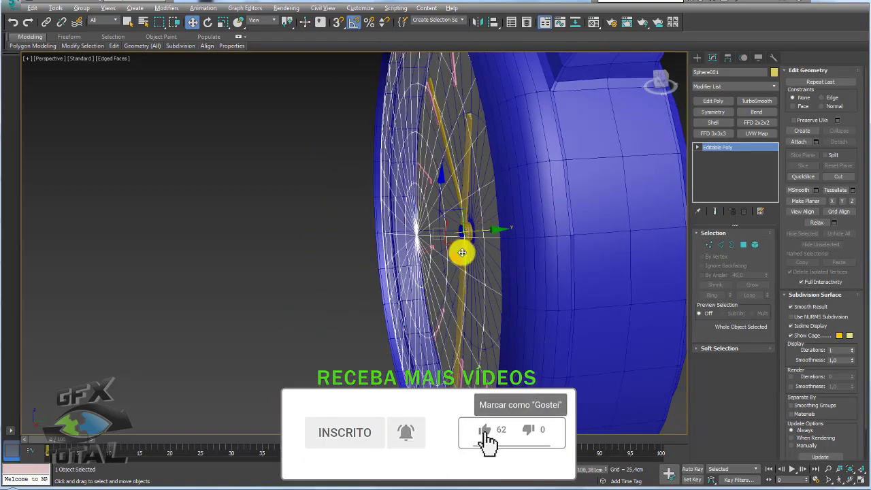
mouse_move(461, 249)
middle_mouse_down("alt")
mouse_move(504, 235)
mouse_move(490, 297)
mouse_move(461, 245)
mouse_move(557, 257)
mouse_move(606, 284)
mouse_move(614, 274)
mouse_move(560, 220)
middle_mouse_up("alt")
scroll(504, 235, "down", 5)
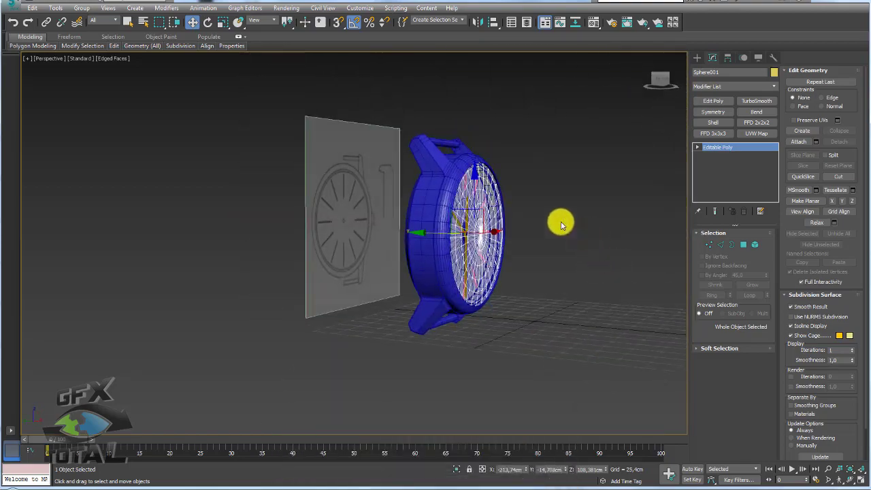
left_click(433, 183)
middle_click_drag(603, 200, 550, 233, "alt")
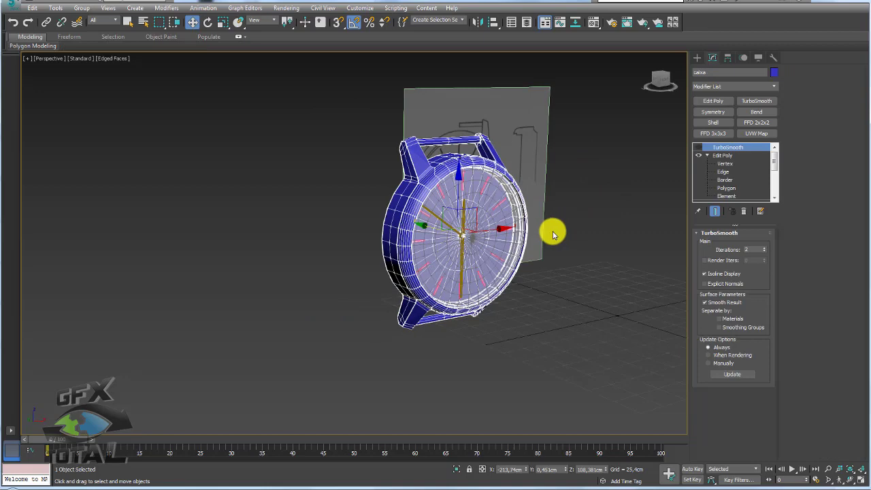
- Orbit around the watch from several sides, then show the Standard Primitives creation options
mouse_move(591, 257)
middle_mouse_down("alt")
mouse_move(480, 140)
mouse_move(461, 233)
mouse_move(521, 252)
mouse_move(320, 215)
mouse_move(494, 235)
mouse_move(378, 216)
middle_mouse_up("alt")
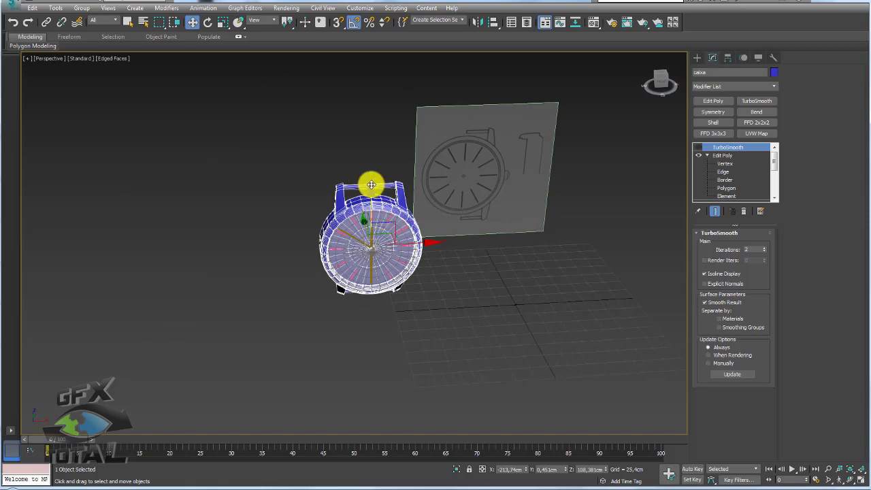
middle_click_drag(506, 182, 444, 167, "alt")
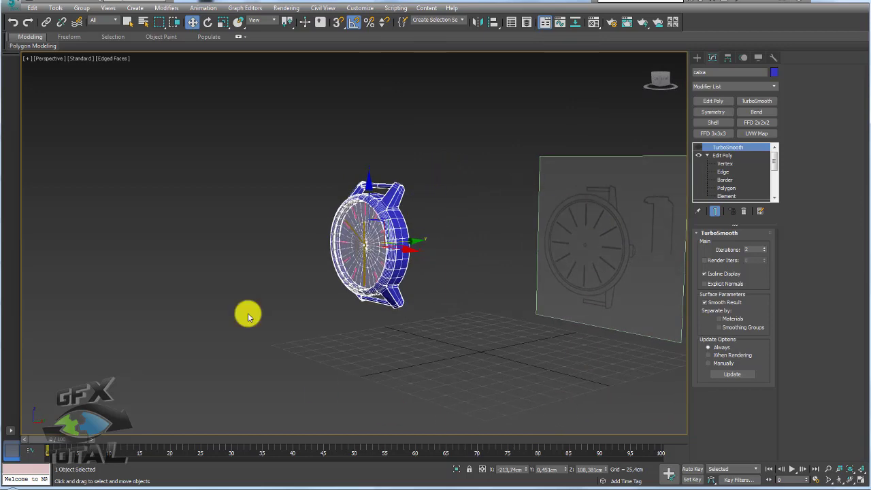
mouse_move(364, 254)
middle_mouse_down("alt")
mouse_move(443, 258)
mouse_move(396, 253)
middle_mouse_up("alt")
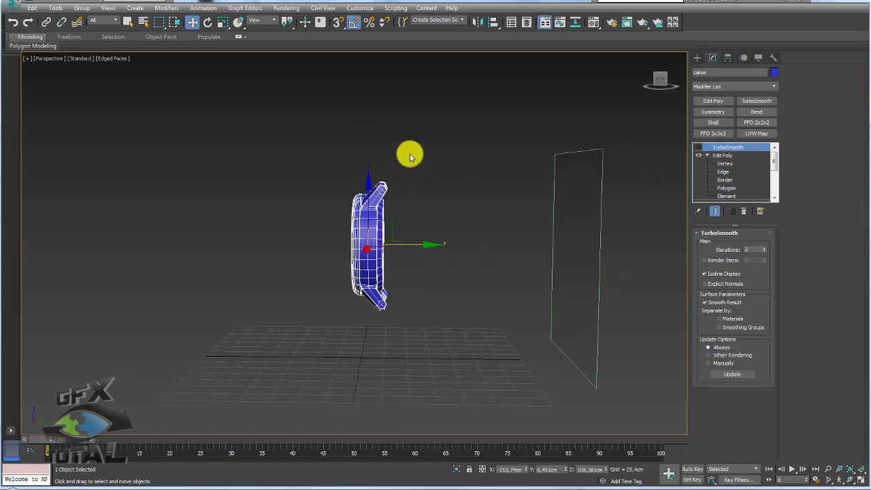
mouse_move(392, 173)
left_mouse_down()
mouse_move(485, 149)
mouse_move(531, 281)
mouse_move(381, 307)
left_mouse_up()
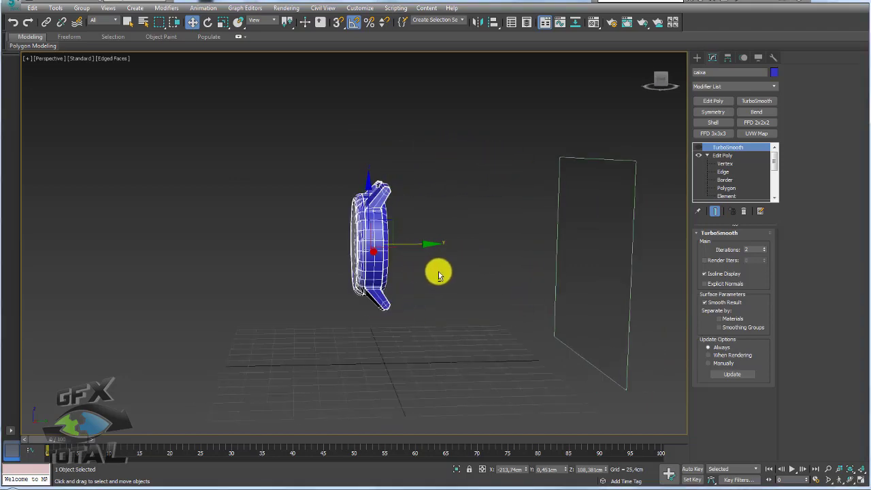
mouse_move(435, 268)
middle_mouse_down("alt")
mouse_move(441, 301)
mouse_move(494, 295)
mouse_move(517, 278)
middle_mouse_up("alt")
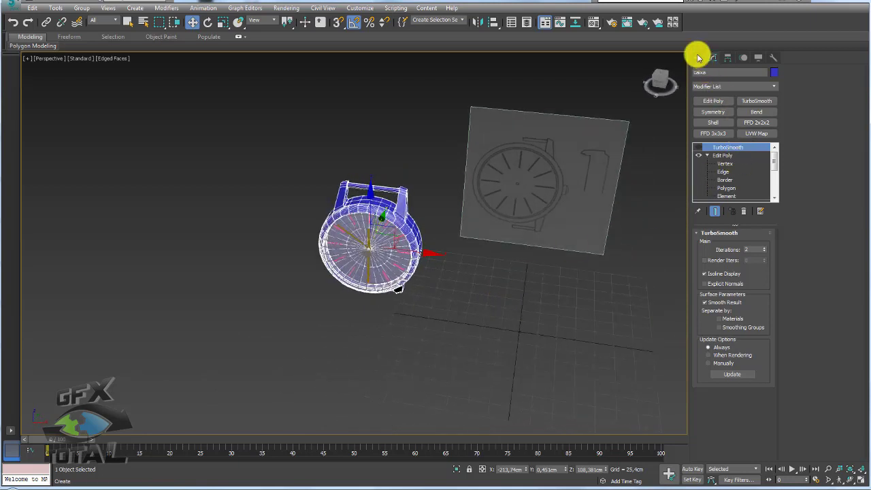
left_click(697, 57)
- Draw a cylinder in the Left view and move it beside the watch case
left_click(716, 136)
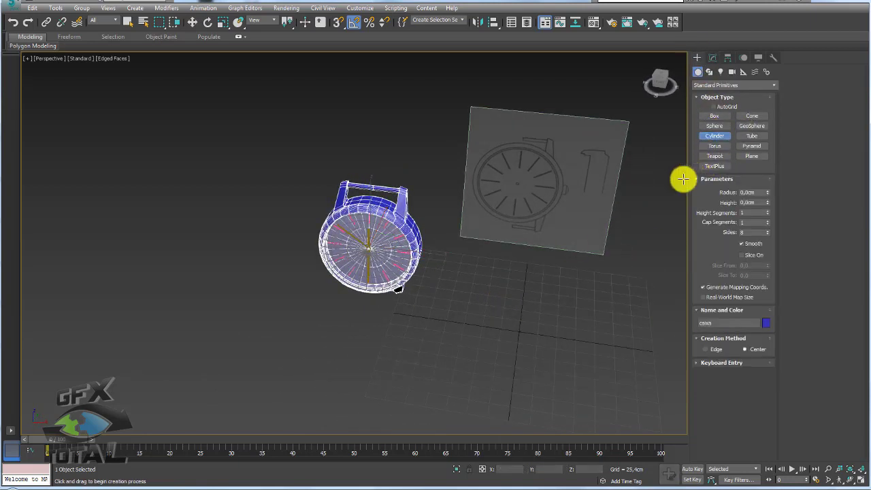
middle_click_drag(492, 241, 452, 223, "alt")
key("l")
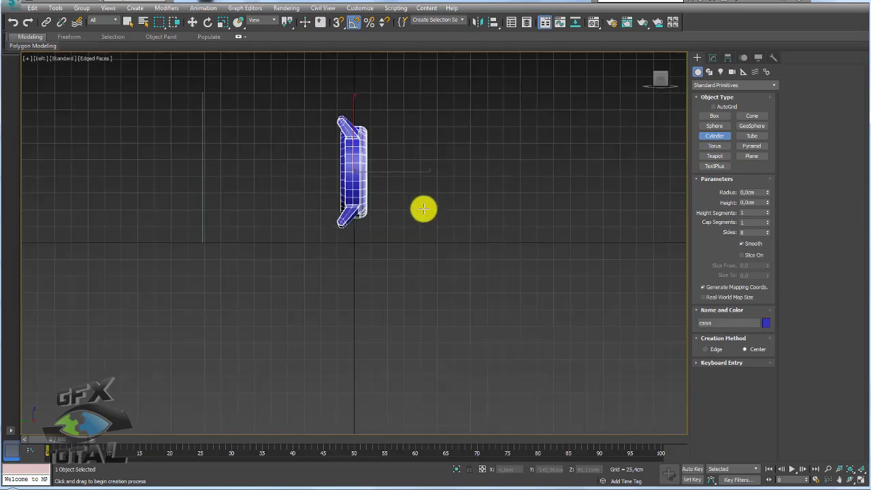
scroll(436, 241, "up", 3)
left_click_drag(342, 215, 382, 293)
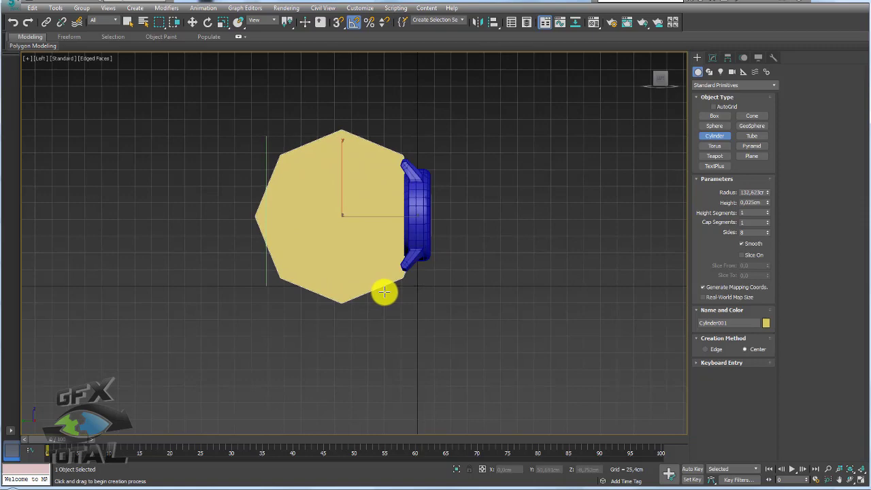
key("w")
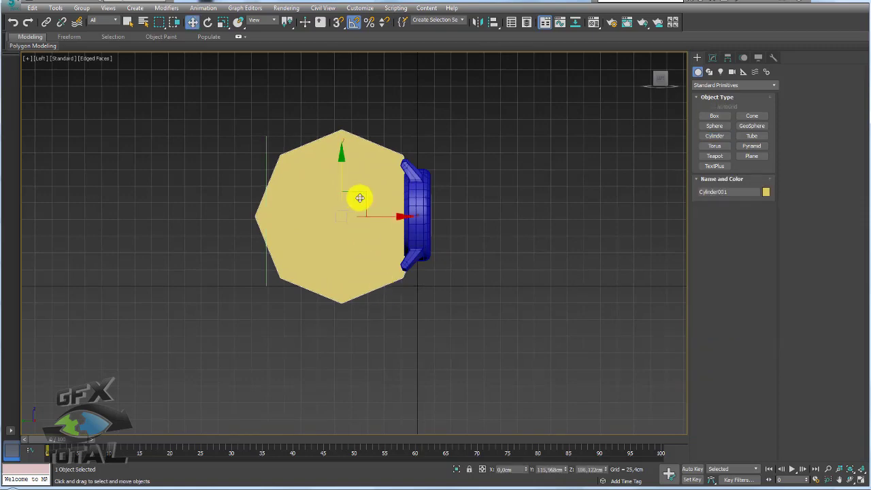
key("p")
mouse_move(467, 225)
middle_mouse_down("alt")
mouse_move(385, 256)
mouse_move(501, 249)
mouse_move(550, 205)
middle_mouse_up("alt")
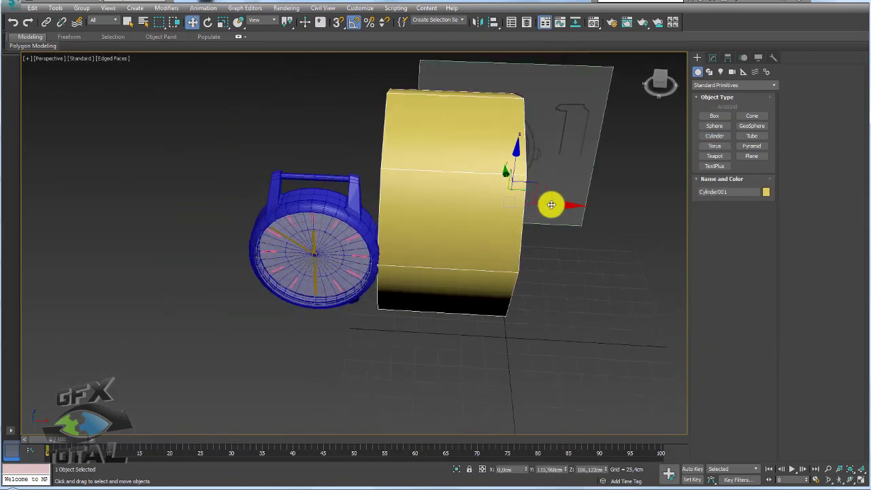
left_click_drag(559, 207, 449, 204)
key("e")
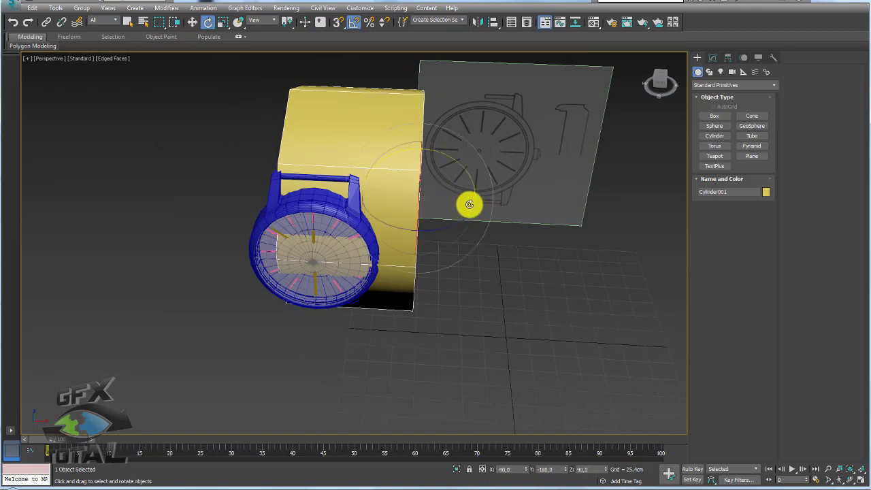
key("r")
- Adjust the cylinder's height to about 64 cm and set its Sides to 32
left_click(712, 58)
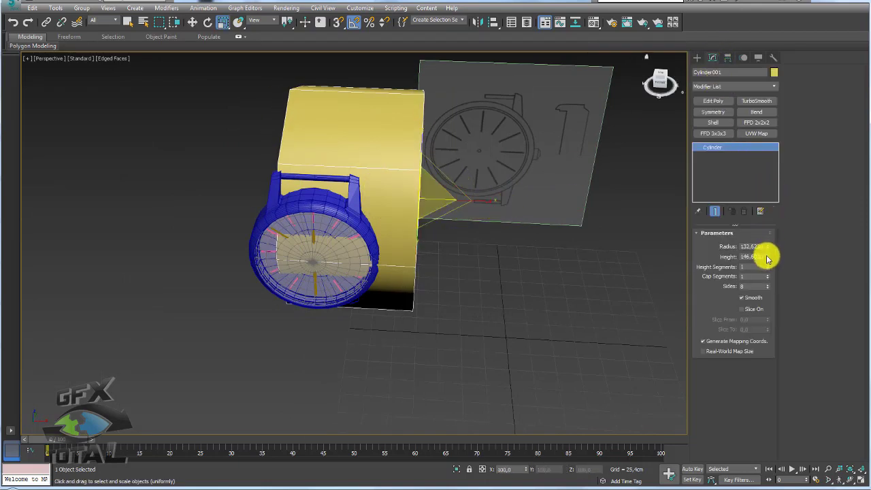
mouse_move(767, 258)
left_mouse_down()
mouse_move(767, 274)
mouse_move(756, 280)
left_mouse_up()
key("w")
left_click_drag(455, 204, 395, 196)
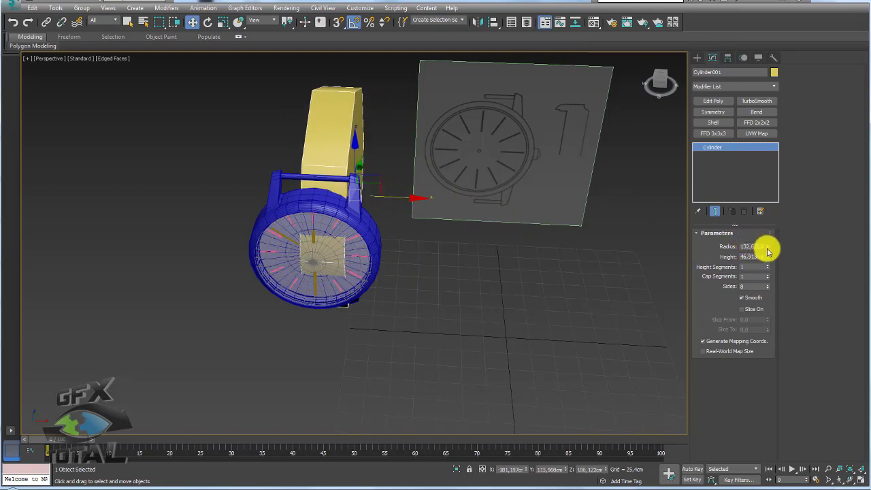
left_click_drag(767, 256, 768, 245)
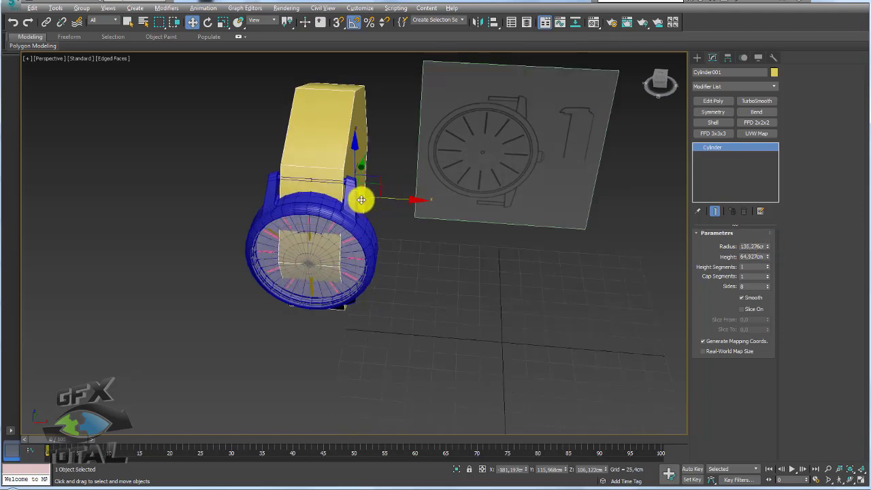
mouse_move(361, 195)
middle_mouse_down("alt")
mouse_move(341, 200)
mouse_move(377, 197)
mouse_move(334, 191)
middle_mouse_up("alt")
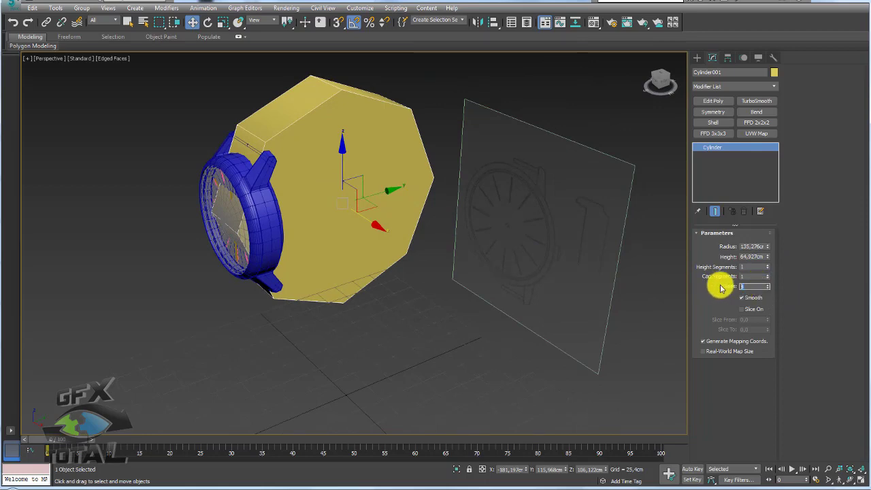
type("32")
key("Return")
- Fine-tune the cylinder height to about 68.2 cm
mouse_move(315, 147)
middle_mouse_down("alt")
mouse_move(347, 176)
mouse_move(430, 156)
mouse_move(385, 163)
mouse_move(340, 207)
middle_mouse_up("alt")
scroll(408, 207, "up", 3)
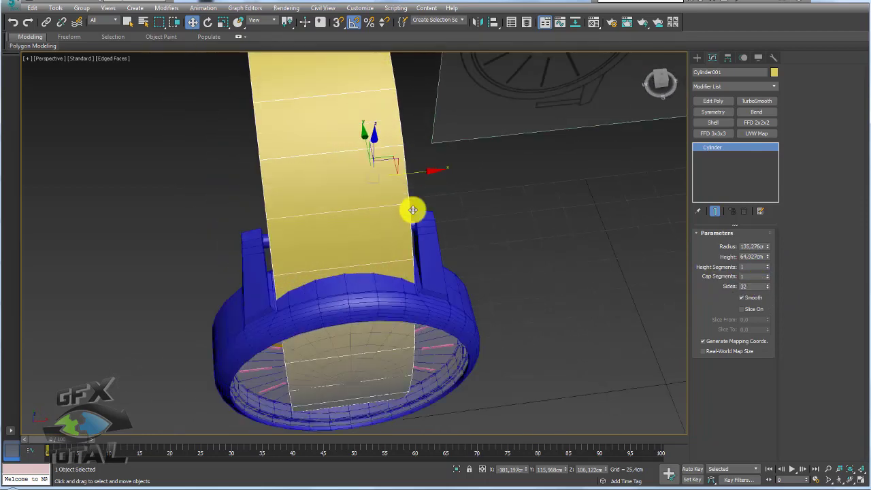
mouse_move(412, 208)
middle_mouse_down("alt")
mouse_move(406, 181)
mouse_move(416, 184)
middle_mouse_up("alt")
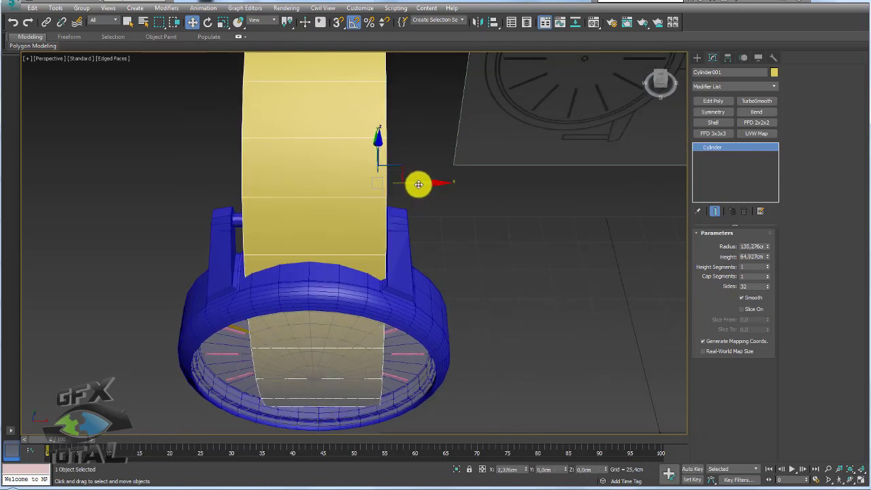
left_click_drag(769, 256, 768, 253)
mouse_move(618, 255)
middle_mouse_down("alt")
mouse_move(429, 255)
mouse_move(443, 251)
mouse_move(417, 218)
middle_mouse_up("alt")
left_click(755, 257)
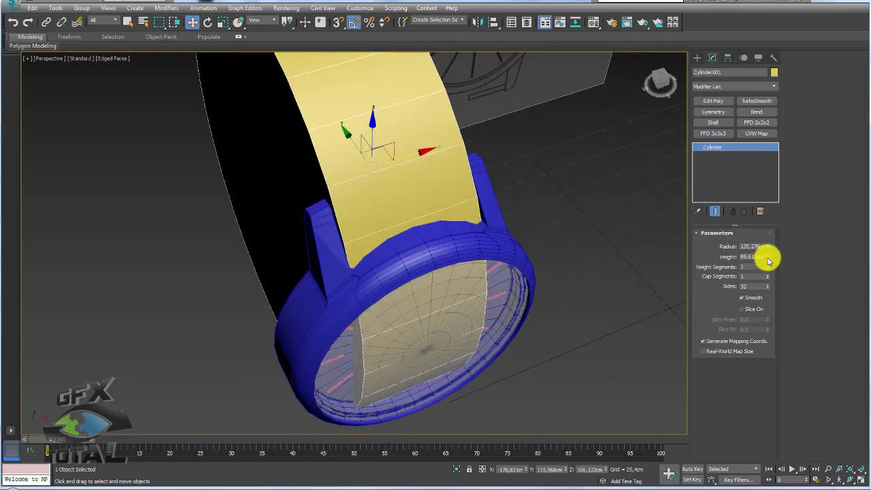
left_click_drag(767, 261, 767, 265)
middle_click_drag(563, 237, 625, 236, "alt")
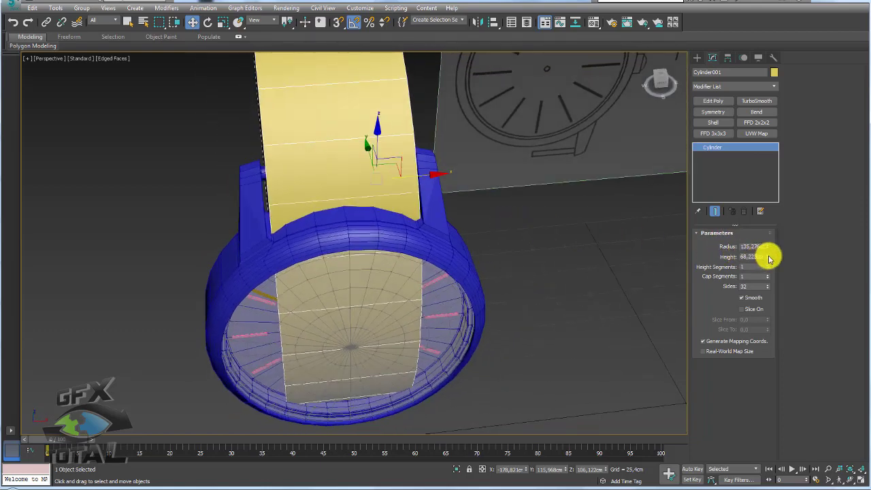
- Convert the cylinder to Editable Poly and delete its end cap polygons
right_click(354, 117)
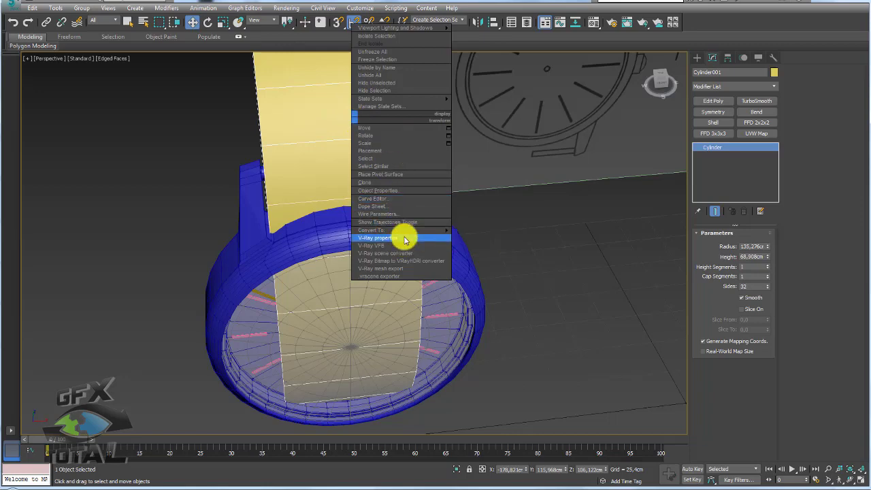
mouse_move(381, 230)
left_click(497, 238)
mouse_move(477, 234)
middle_mouse_down("alt")
mouse_move(412, 230)
mouse_move(517, 235)
middle_mouse_up("alt")
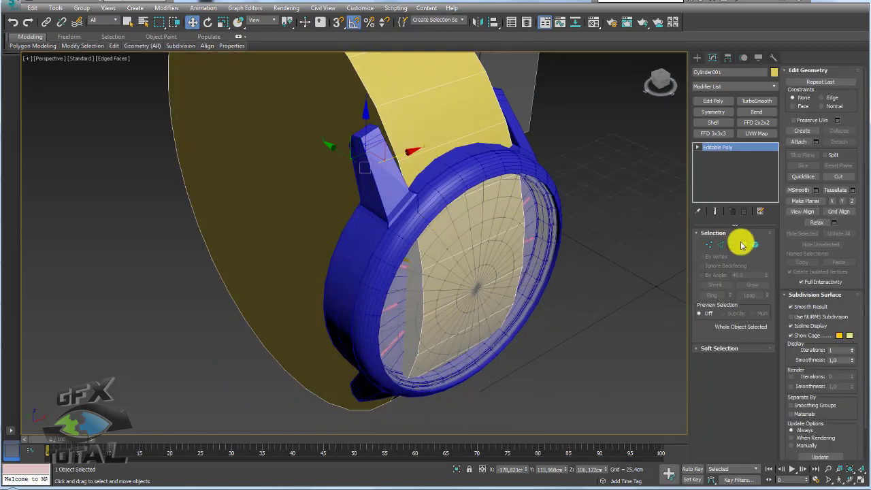
left_click(743, 244)
left_click(302, 190)
mouse_move(347, 159)
middle_mouse_down("alt")
mouse_move(331, 146)
mouse_move(310, 204)
mouse_move(354, 200)
mouse_move(541, 241)
mouse_move(579, 211)
mouse_move(468, 210)
mouse_move(505, 243)
mouse_move(551, 241)
mouse_move(528, 247)
mouse_move(446, 237)
mouse_move(447, 225)
mouse_move(463, 246)
middle_mouse_up("alt")
key("Delete")
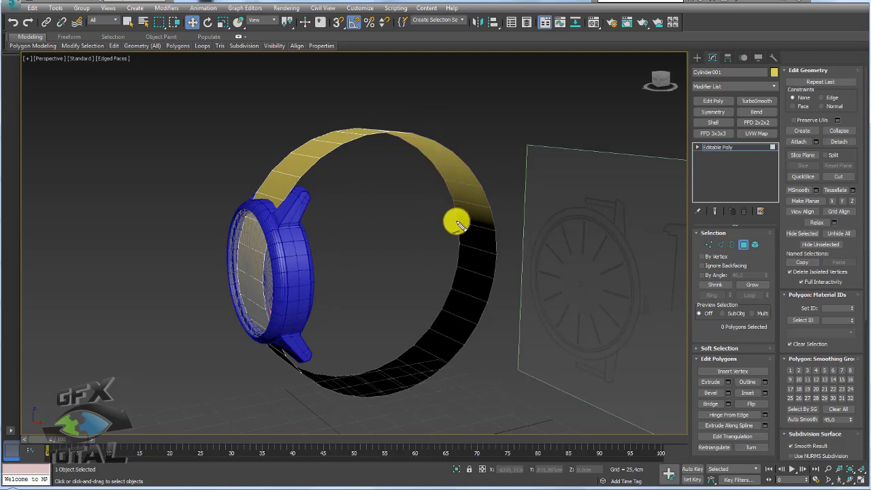
left_click_drag(496, 268, 457, 272)
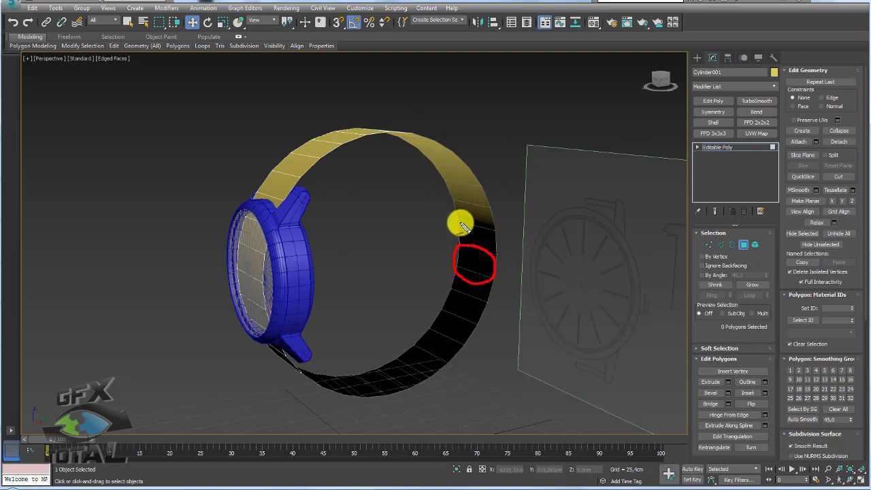
mouse_move(460, 241)
left_mouse_down()
mouse_move(484, 252)
mouse_move(457, 306)
left_mouse_up()
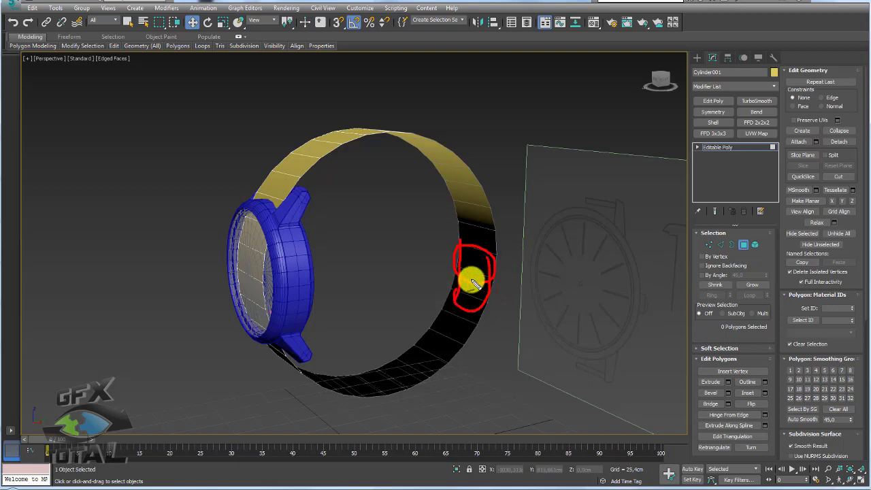
key("Escape")
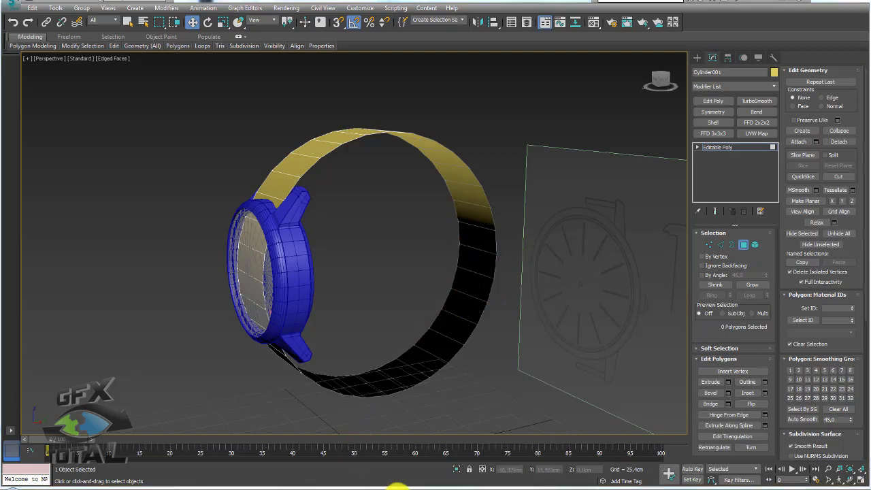
- Browse the watch and strap reference photos in Windows Photo Viewer
mouse_move(398, 484)
left_click(445, 453)
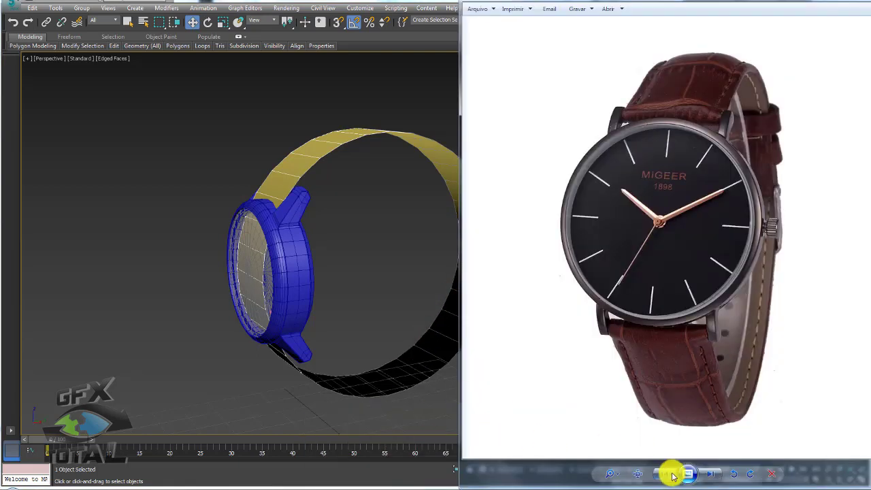
left_click(710, 473)
left_click(662, 473)
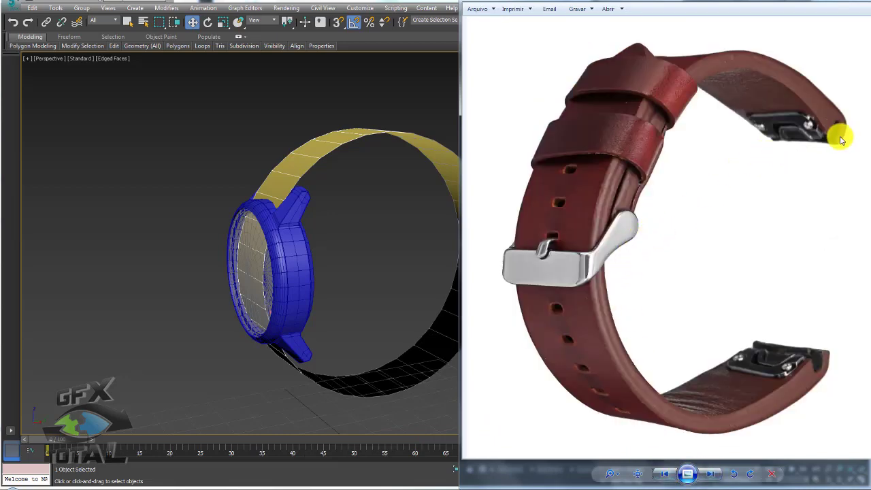
mouse_move(833, 134)
left_mouse_down()
mouse_move(723, 74)
mouse_move(625, 191)
mouse_move(618, 107)
mouse_move(735, 51)
left_mouse_up()
mouse_move(783, 372)
left_mouse_down()
mouse_move(596, 388)
mouse_move(744, 171)
left_mouse_up()
key("Escape")
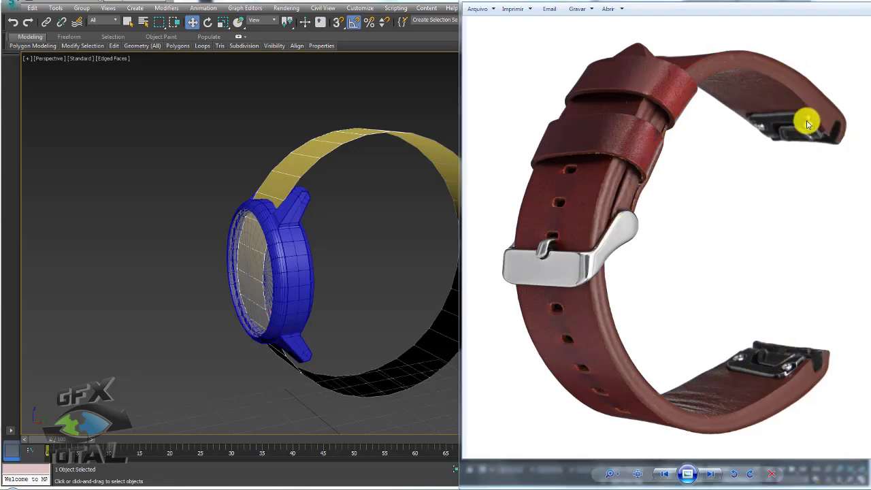
- Sketch the strap's path from buckle to clip, clear it, and close the viewer
mouse_move(809, 129)
left_mouse_down()
mouse_move(685, 113)
mouse_move(638, 219)
left_mouse_up()
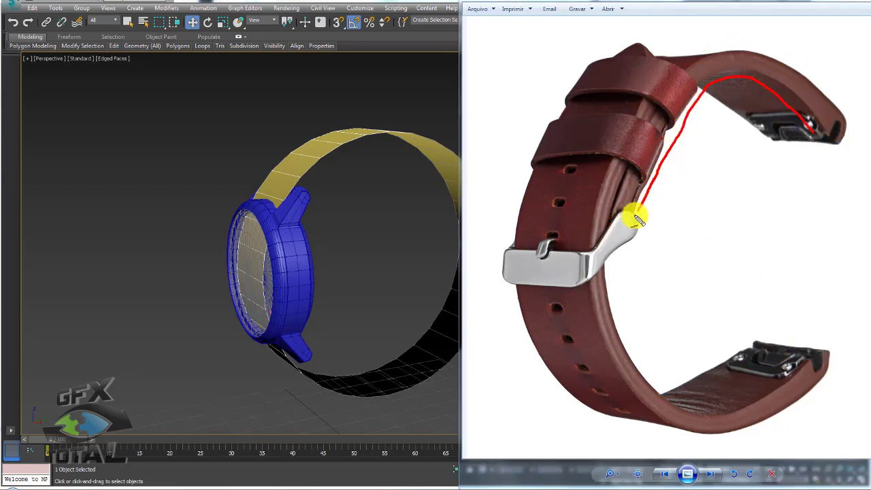
mouse_move(595, 270)
left_mouse_down()
mouse_move(602, 210)
mouse_move(673, 78)
mouse_move(846, 113)
left_mouse_up()
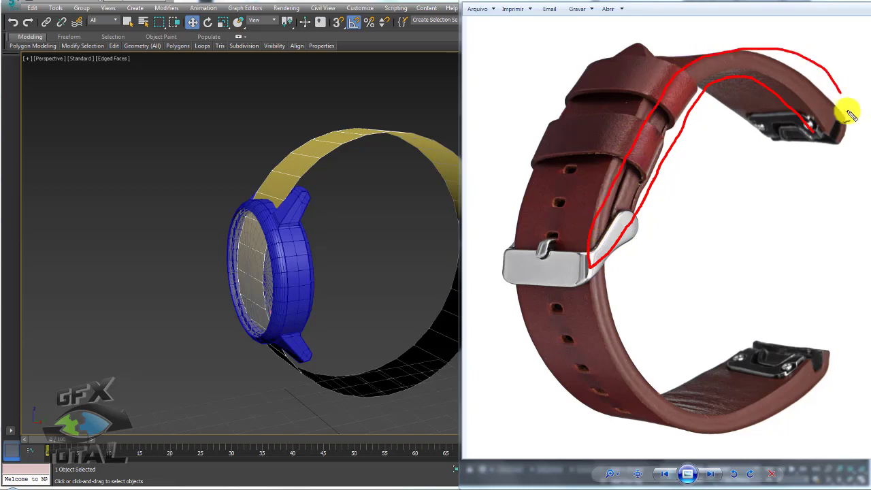
key("Escape")
left_click(436, 190)
mouse_move(408, 241)
middle_mouse_down("alt")
mouse_move(470, 246)
mouse_move(410, 279)
middle_mouse_up("alt")
- Select the strap ring's border edges and scale them inward to 95 percent
middle_click_drag(368, 258, 371, 246, "alt")
right_click(371, 246)
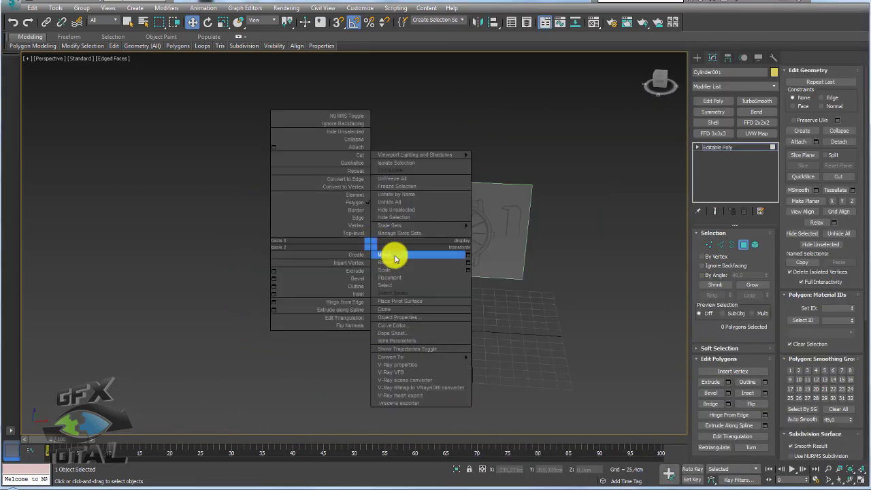
left_click(394, 259)
middle_click_drag(502, 259, 706, 266, "alt")
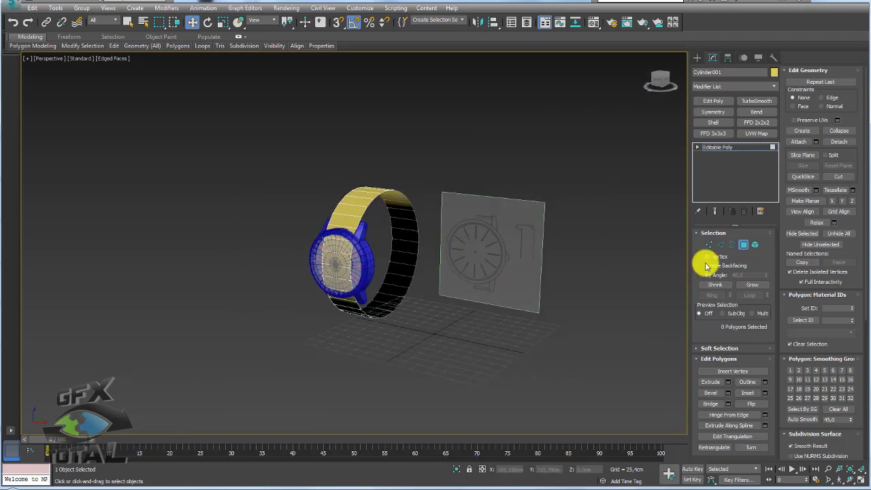
left_click(732, 245)
left_click(359, 241)
scroll(378, 239, "up", 5)
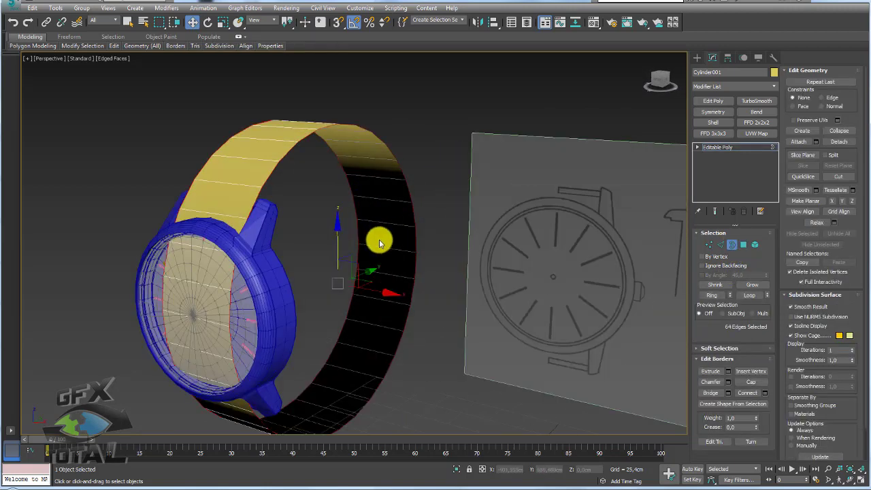
key("r")
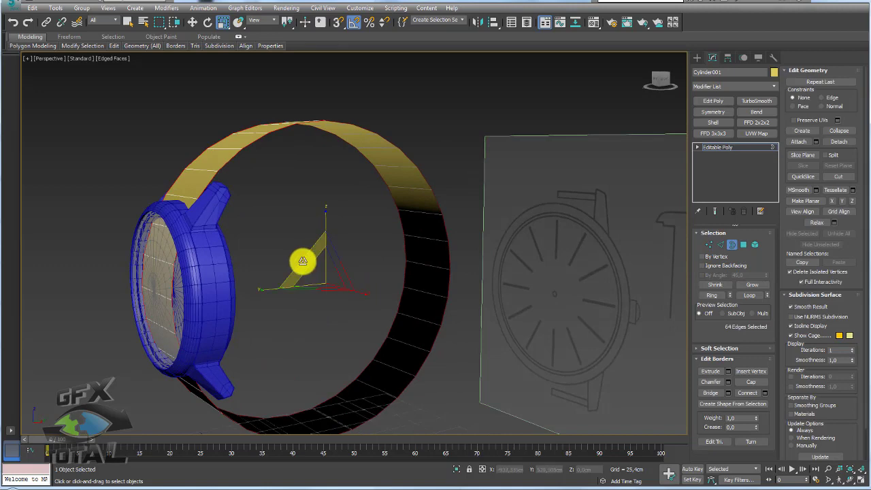
left_click_drag(302, 261, 301, 265, "shift")
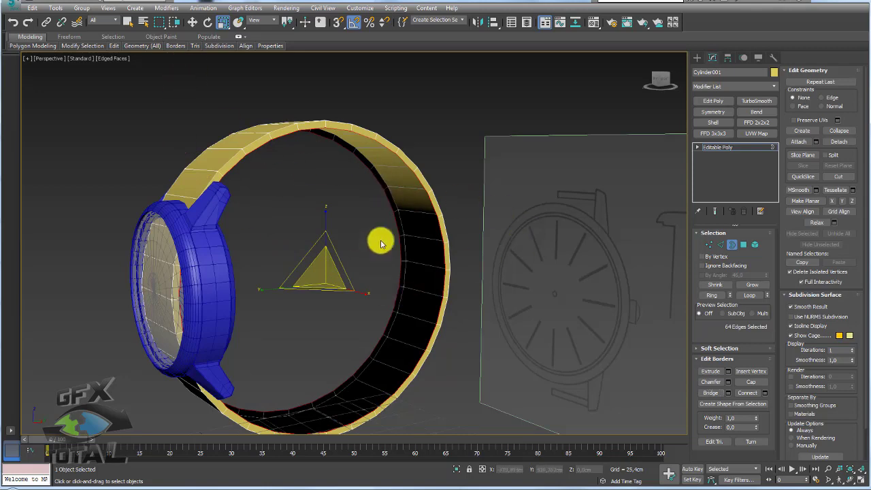
mouse_move(486, 291)
middle_mouse_down("alt")
mouse_move(529, 305)
mouse_move(467, 296)
mouse_move(488, 303)
middle_mouse_up("alt")
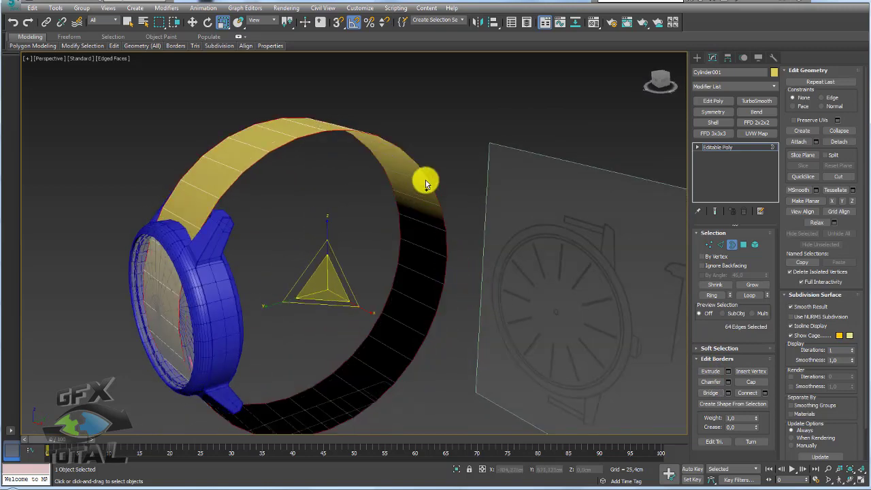
- Try a Shell with inward thickness on the ring, then delete the Shell modifier
left_click(725, 145)
left_click(712, 123)
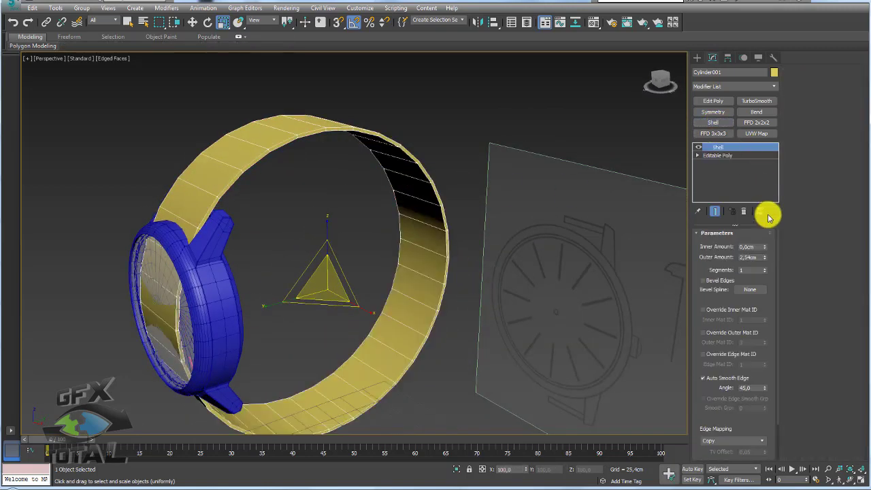
right_click(764, 257)
mouse_move(764, 247)
left_mouse_down()
mouse_move(758, 117)
mouse_move(597, 196)
left_mouse_up()
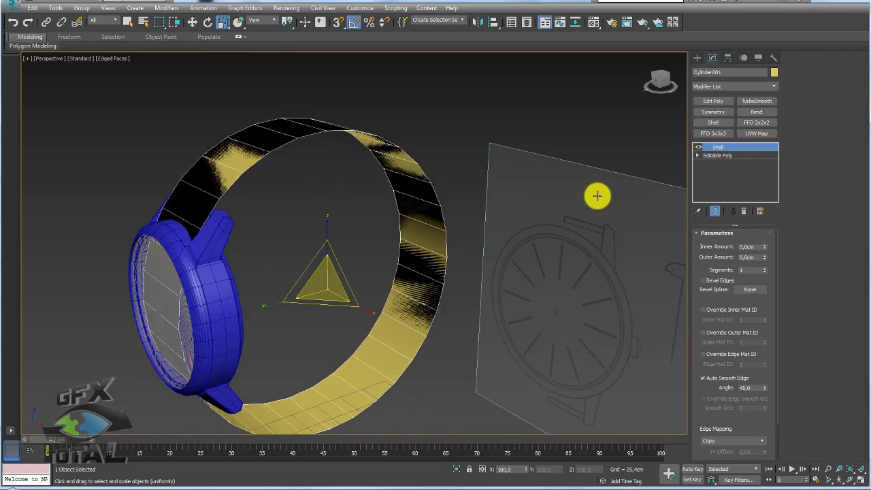
left_click(743, 205)
- Shift-drag a spare copy of the strap ring to the left, then reselect the original ring
key("w")
scroll(395, 196, "down", 6)
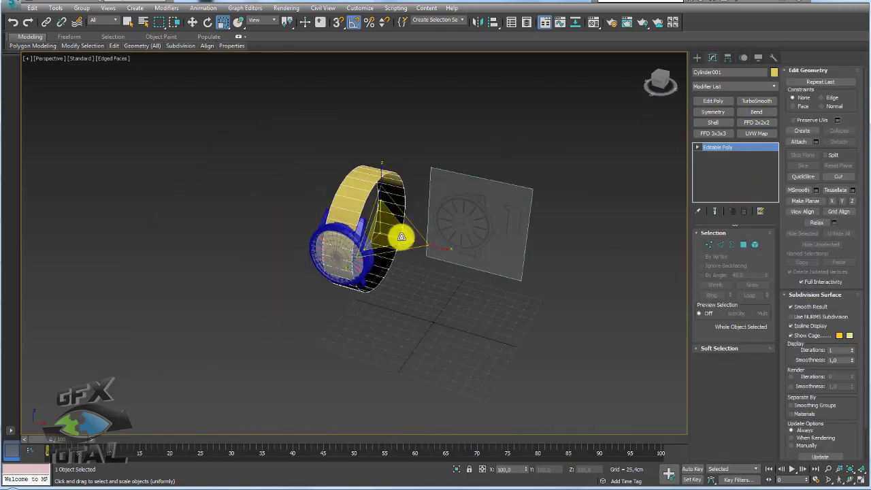
left_click_drag(415, 244, 222, 197, "shift")
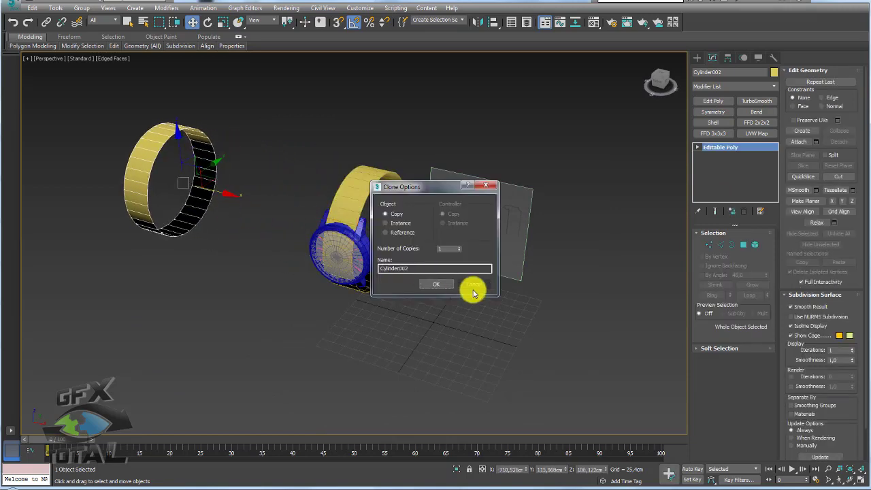
left_click(431, 283)
left_click(361, 194)
- In Polygon mode, select the strap's lower run of polygons near the lower lug
key("z")
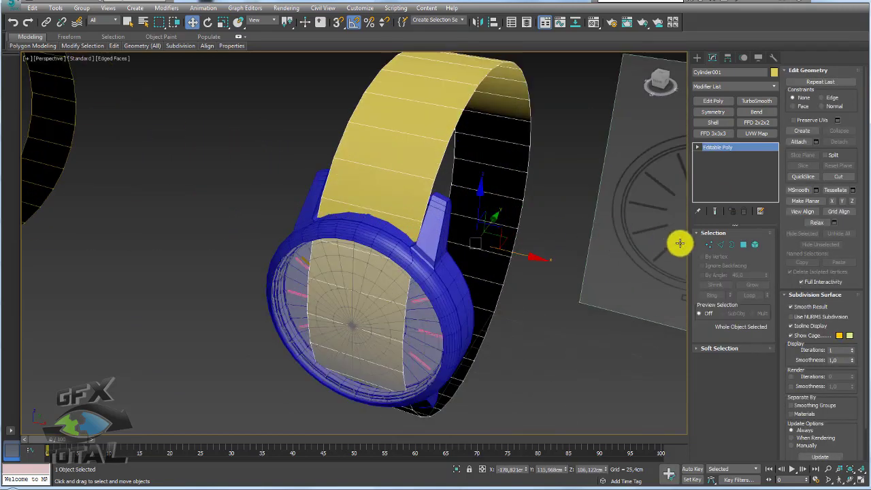
left_click(741, 244)
left_click(372, 239)
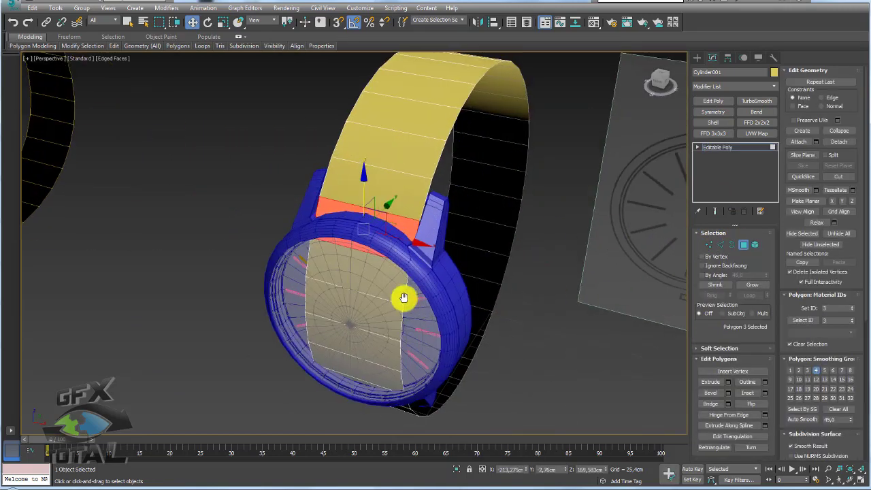
middle_click_drag(401, 295, 275, 260, "alt")
left_click(418, 348)
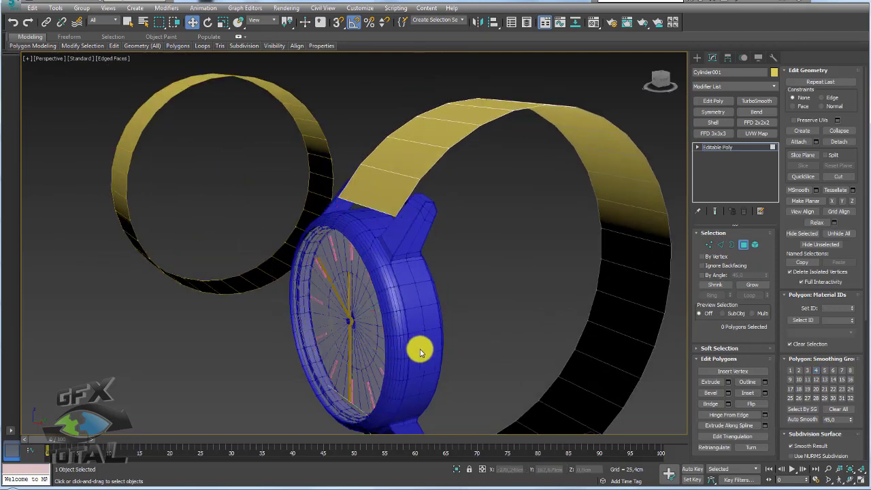
mouse_move(418, 348)
middle_mouse_down("alt")
mouse_move(406, 308)
mouse_move(384, 305)
middle_mouse_up("alt")
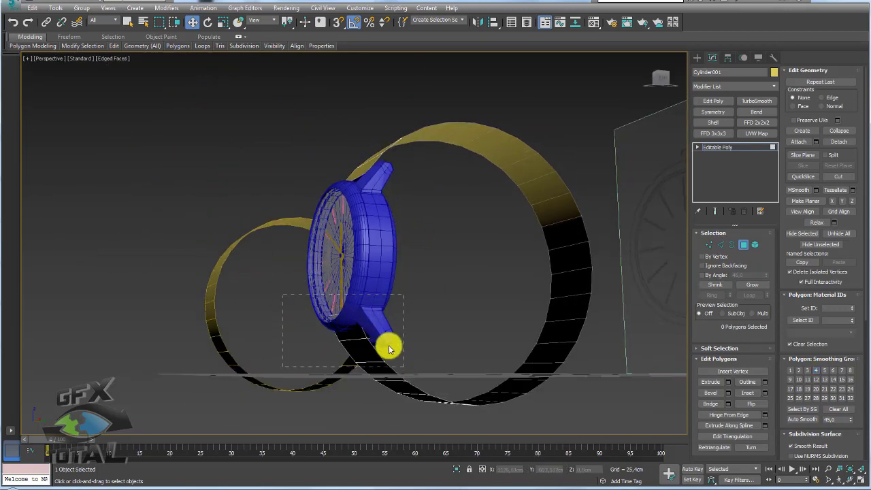
left_click_drag(388, 349, 391, 324)
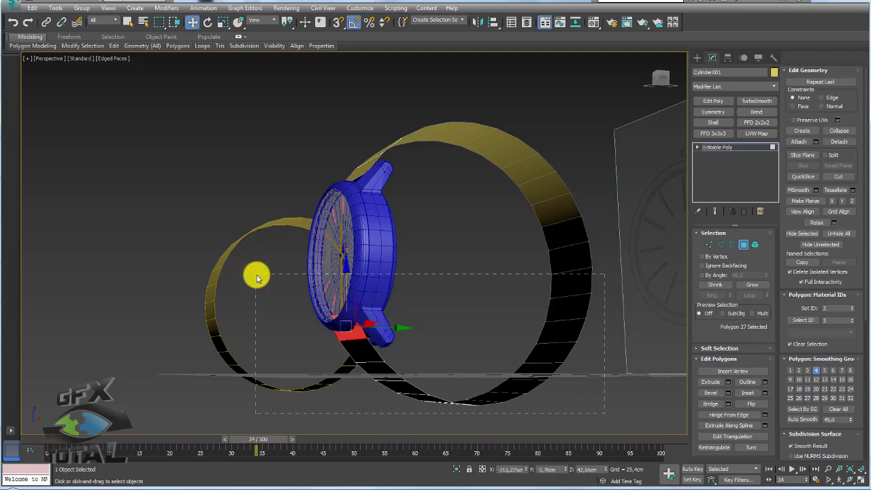
left_click_drag(615, 419, 269, 274)
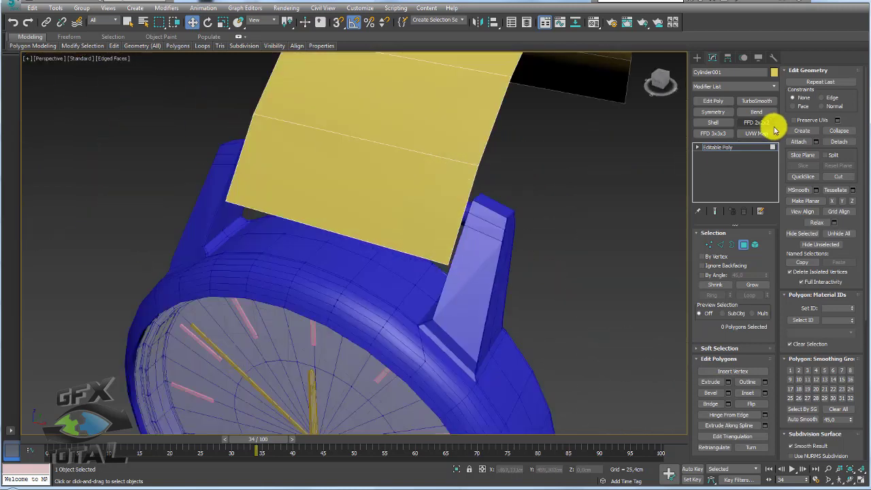
- Add a Shell modifier to the strap band with Inner Amount 15.265 cm
left_click(727, 145)
scroll(502, 233, "down", 5)
scroll(555, 216, "up", 2)
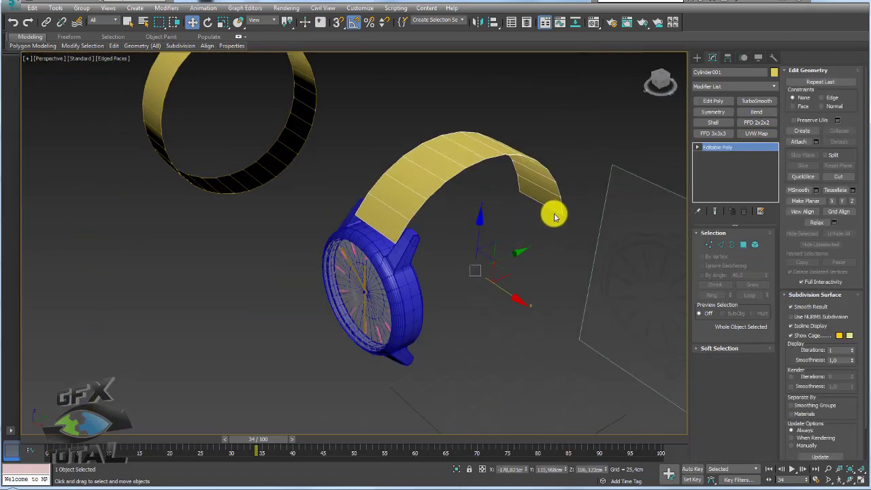
scroll(492, 213, "up", 3)
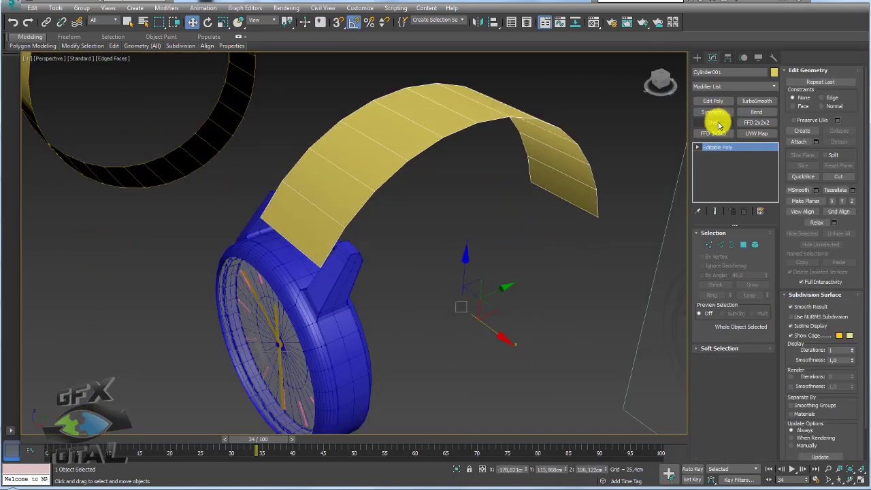
left_click(716, 123)
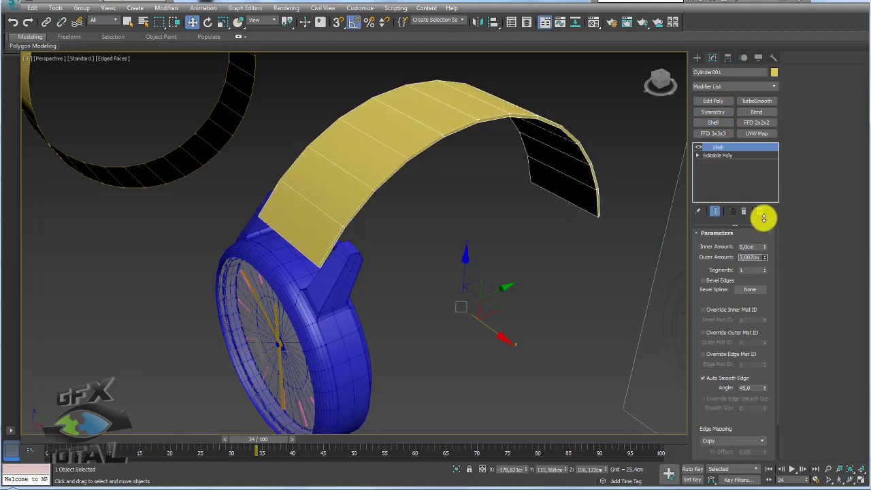
left_click_drag(764, 247, 748, 85)
mouse_move(383, 273)
middle_mouse_down("alt")
mouse_move(334, 247)
mouse_move(361, 256)
mouse_move(522, 210)
middle_mouse_up("alt")
left_click_drag(763, 252, 741, 112)
mouse_move(474, 246)
middle_mouse_down("alt")
mouse_move(342, 200)
mouse_move(329, 217)
mouse_move(366, 232)
mouse_move(459, 240)
middle_mouse_up("alt")
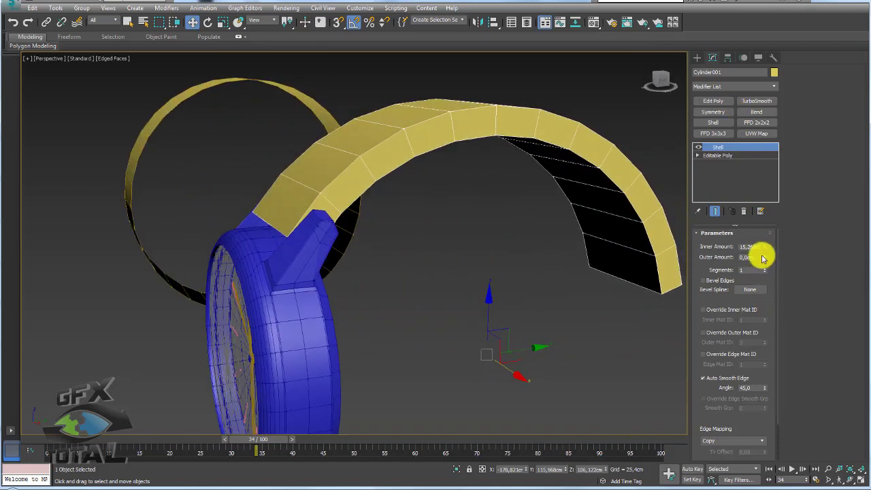
mouse_move(530, 241)
middle_mouse_down("alt")
mouse_move(472, 236)
mouse_move(517, 231)
middle_mouse_up("alt")
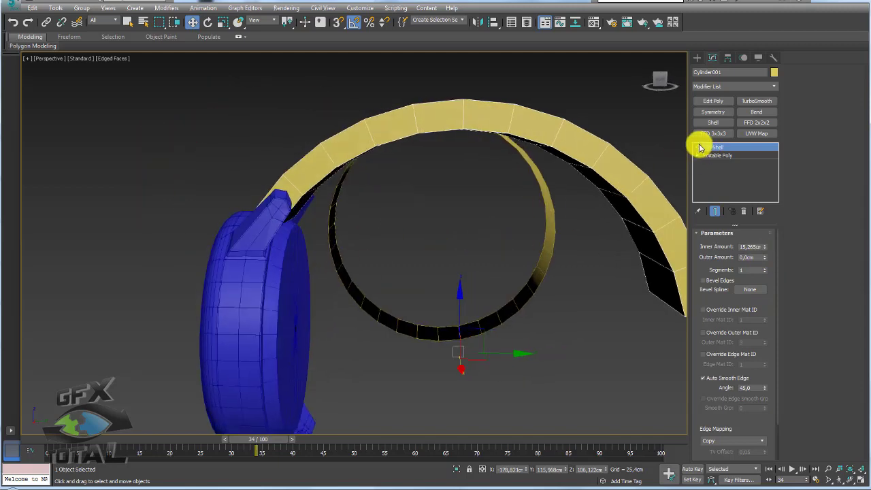
- Turn the Shell off, select the strap band as an element, and switch to Polygon level
left_click(698, 147)
mouse_move(545, 204)
middle_mouse_down("alt")
mouse_move(457, 217)
mouse_move(503, 217)
middle_mouse_up("alt")
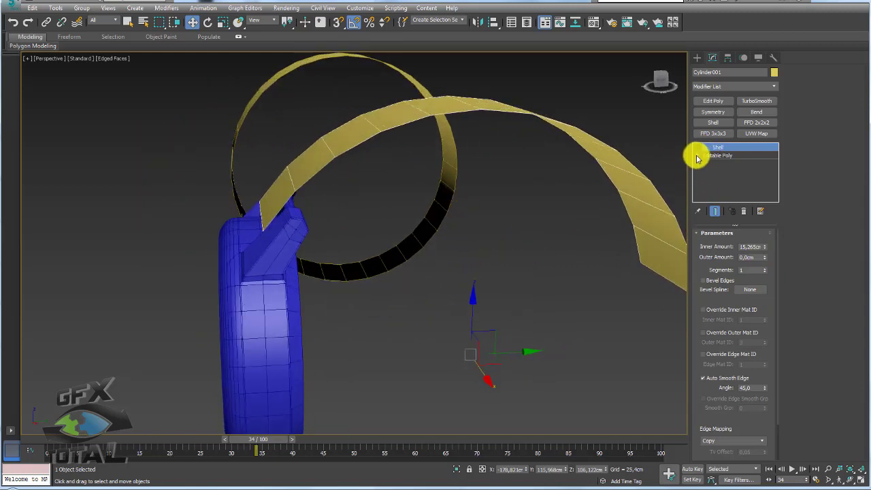
left_click(697, 156)
left_click(717, 196)
left_click(599, 144)
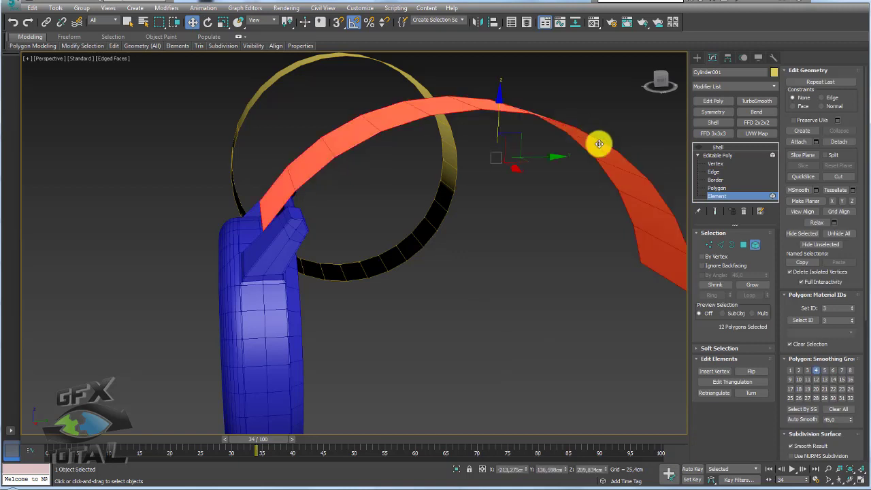
left_click(721, 189)
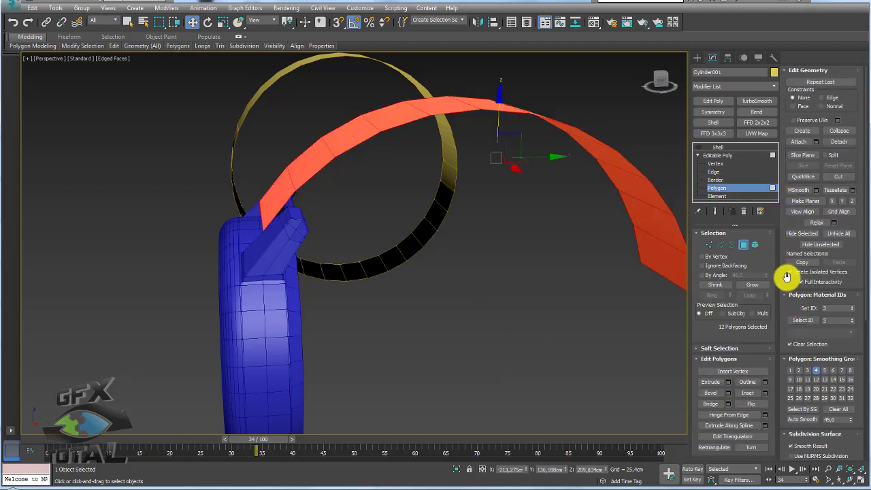
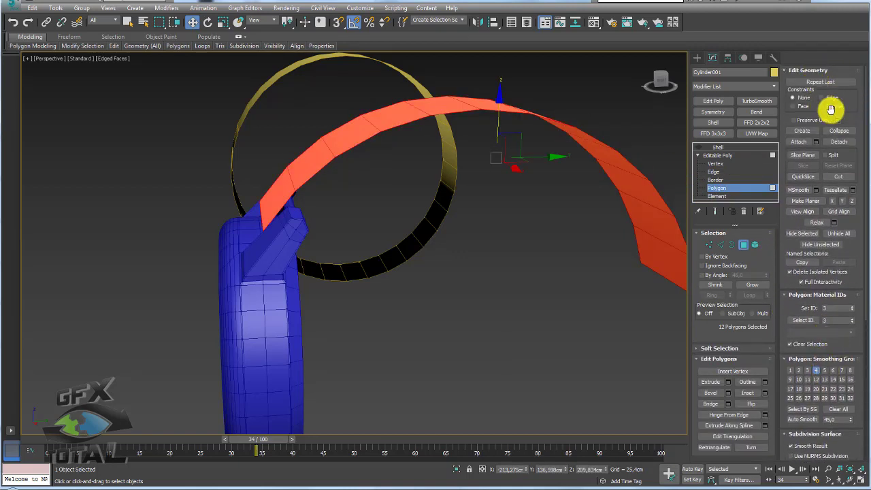
- Move the strap ribbon's selected polygons vertically until its end meets the blue watch body's lug
left_click_drag(848, 103, 843, 117)
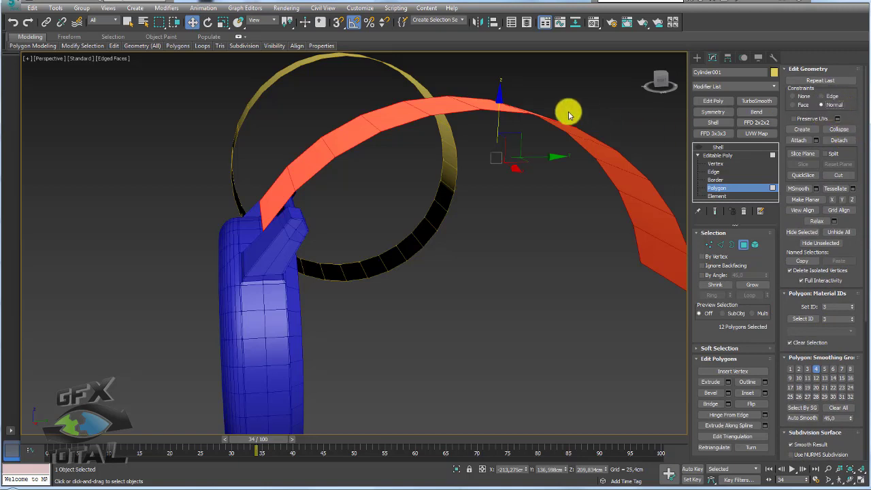
mouse_move(502, 110)
left_mouse_down()
mouse_move(499, 132)
mouse_move(495, 93)
mouse_move(489, 117)
left_mouse_up()
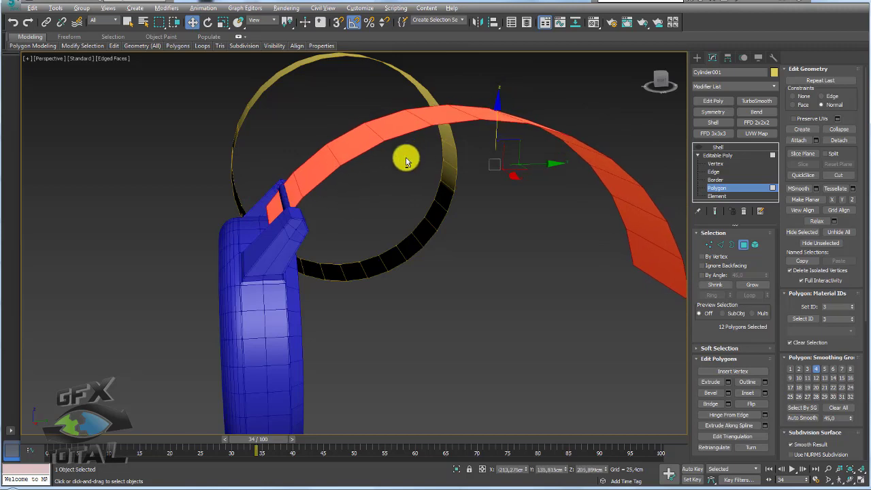
mouse_move(404, 156)
middle_mouse_down("alt")
mouse_move(378, 169)
mouse_move(445, 139)
middle_mouse_up("alt")
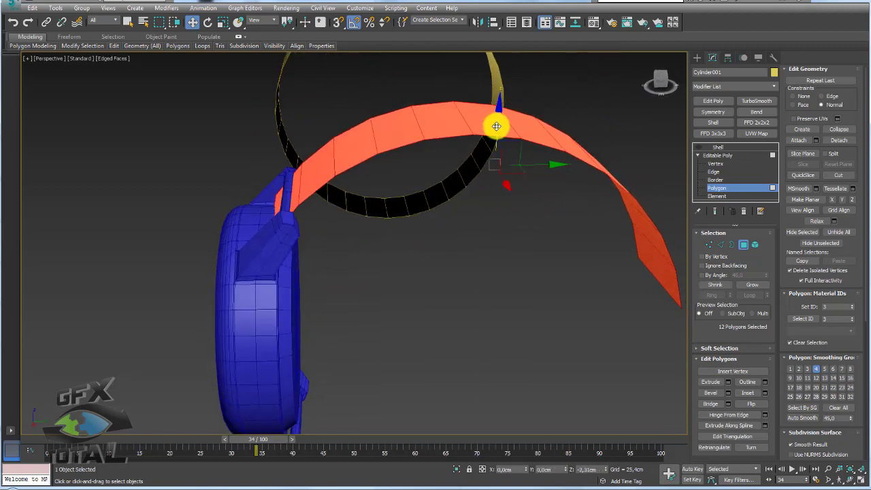
middle_click_drag(496, 125, 313, 183, "alt")
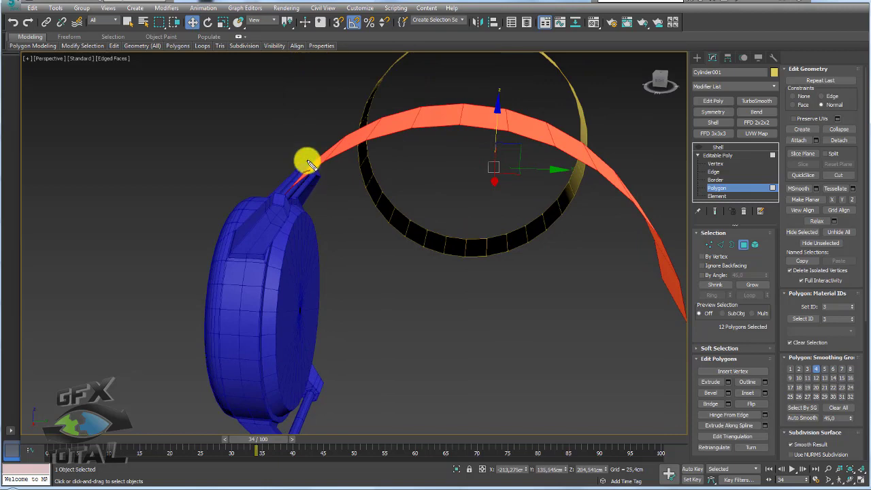
left_click(726, 155)
- Enable the strap's Shell modifier and set Inner Amount 2.87cm and Outer Amount 4.14cm
left_click(717, 147)
left_click(698, 148)
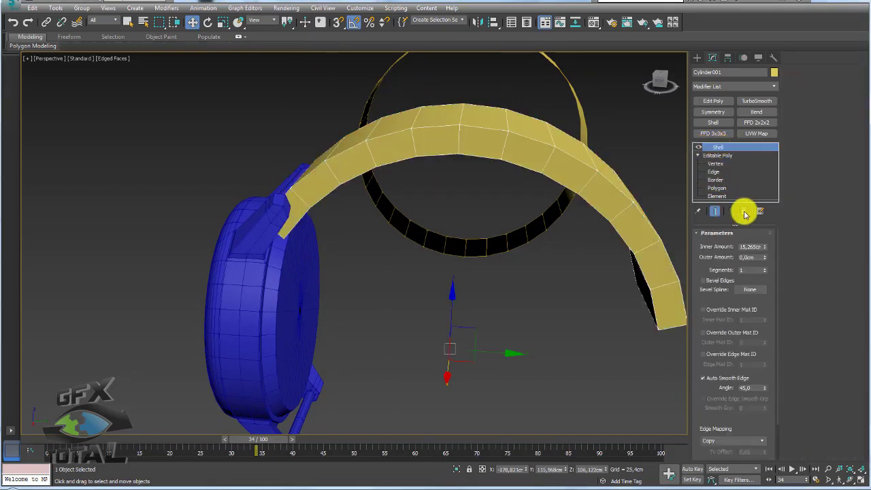
mouse_move(765, 251)
left_mouse_down()
mouse_move(763, 260)
mouse_move(755, 171)
left_mouse_up()
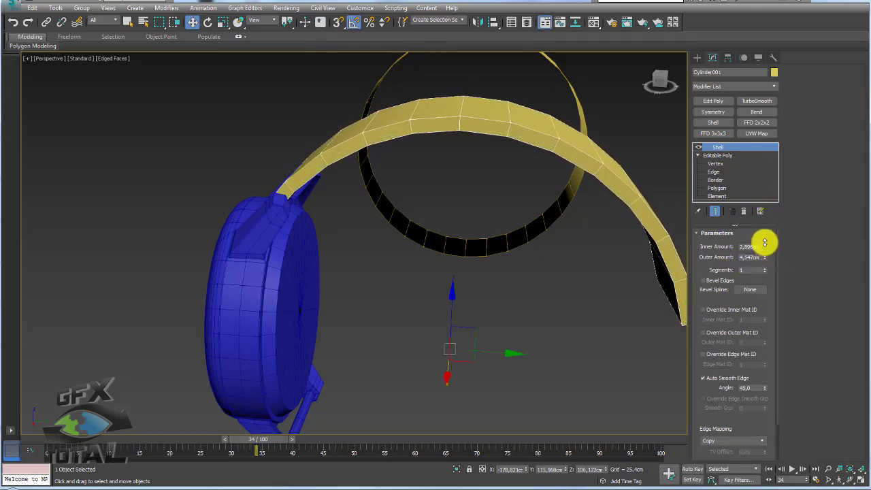
left_click_drag(764, 242, 764, 231)
mouse_move(321, 156)
middle_mouse_down("alt")
mouse_move(373, 152)
mouse_move(356, 157)
mouse_move(390, 184)
middle_mouse_up("alt")
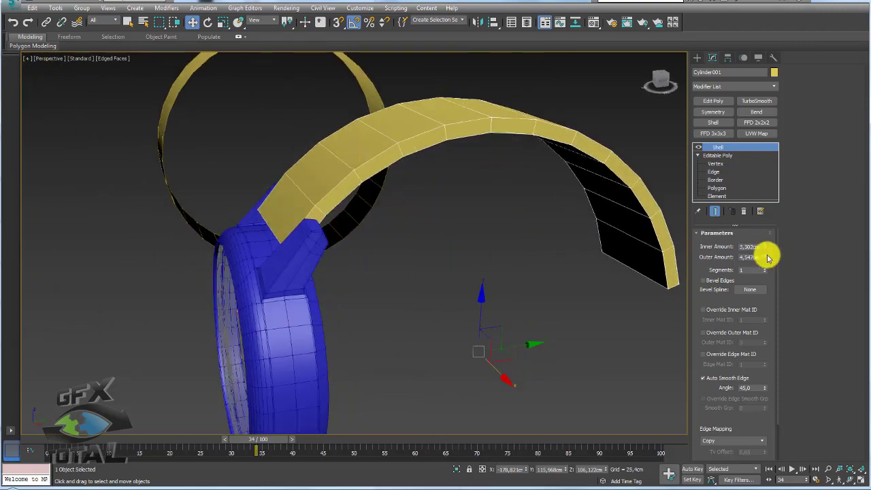
left_click_drag(765, 248, 766, 265)
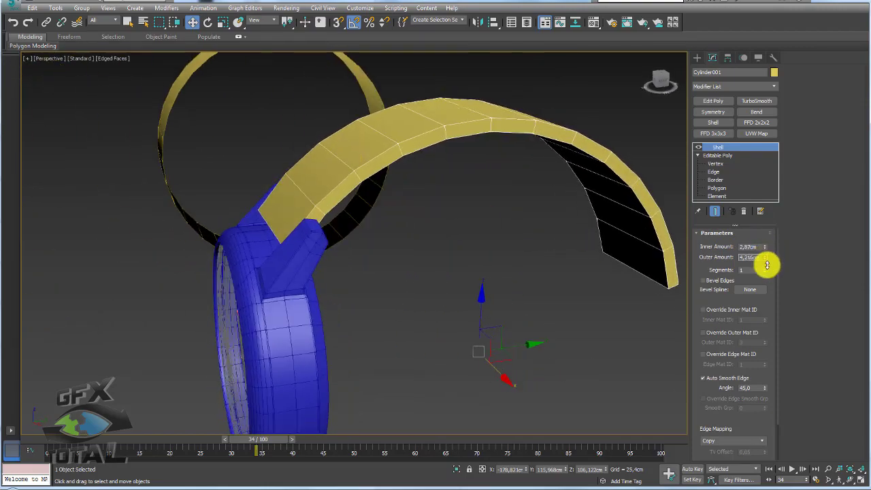
scroll(492, 196, "down", 2)
scroll(503, 196, "down", 4)
scroll(476, 194, "up", 2)
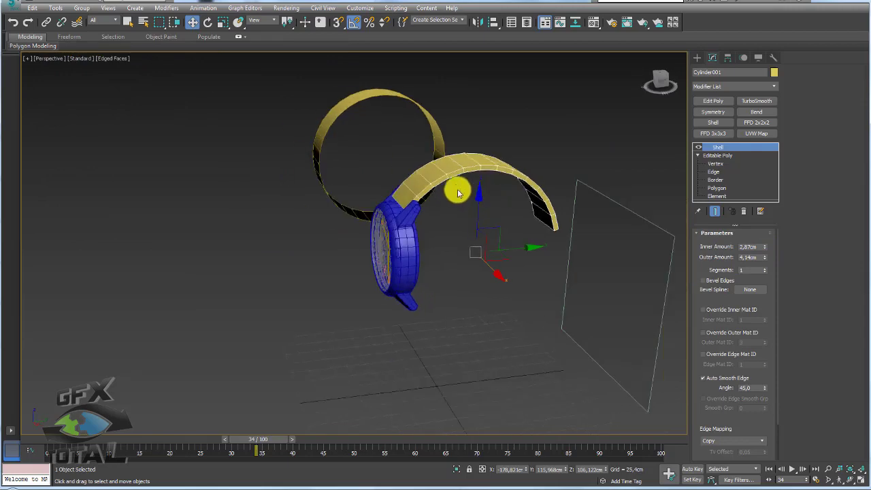
- Convert the shelled strap to an Editable Poly
right_click(465, 165)
mouse_move(490, 274)
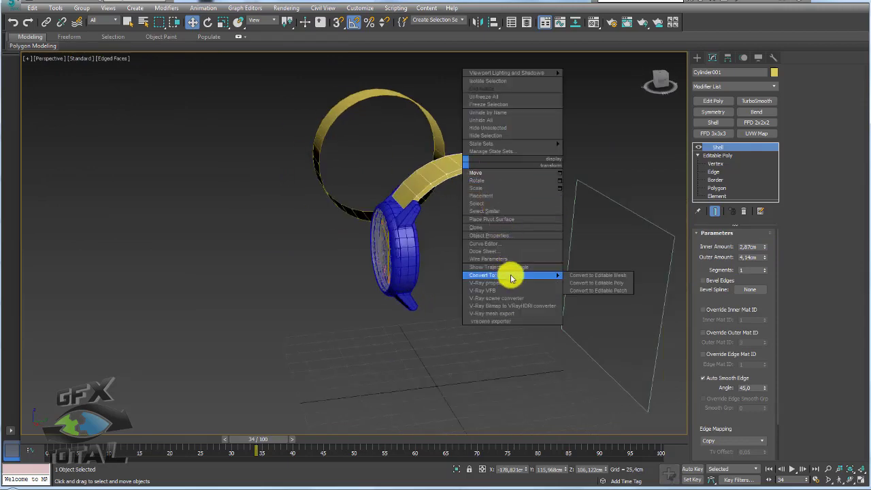
left_click(590, 281)
scroll(414, 196, "up", 2)
scroll(416, 220, "up", 3)
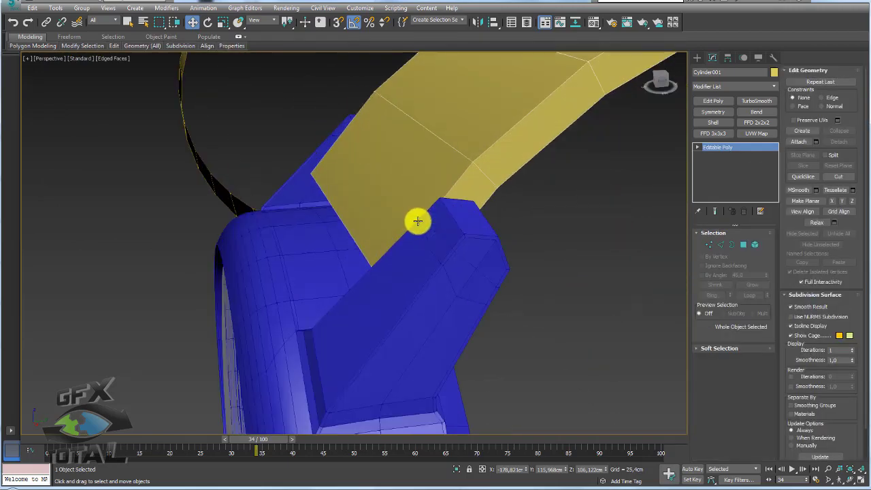
scroll(431, 221, "up", 2)
scroll(432, 221, "down", 2)
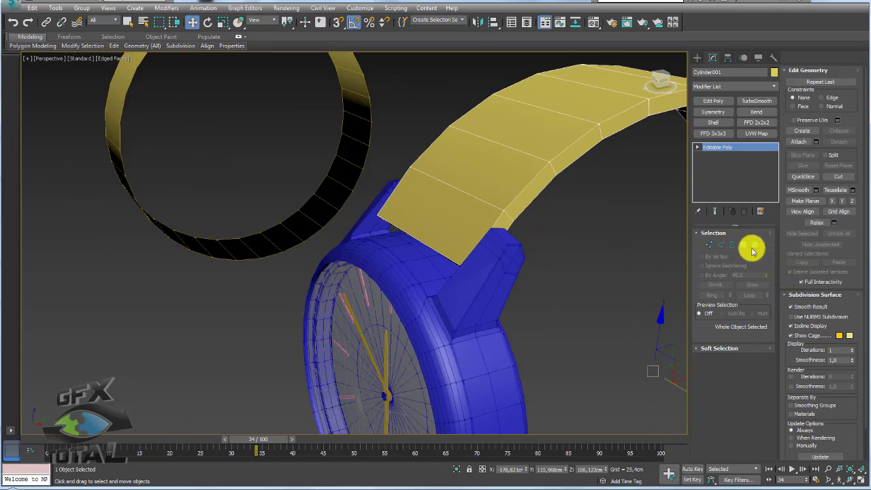
- In wireframe, select the strap-end vertices and move them to sit on the watch lug
left_click(744, 244)
middle_click_drag(443, 247, 470, 229, "alt")
left_click(492, 232)
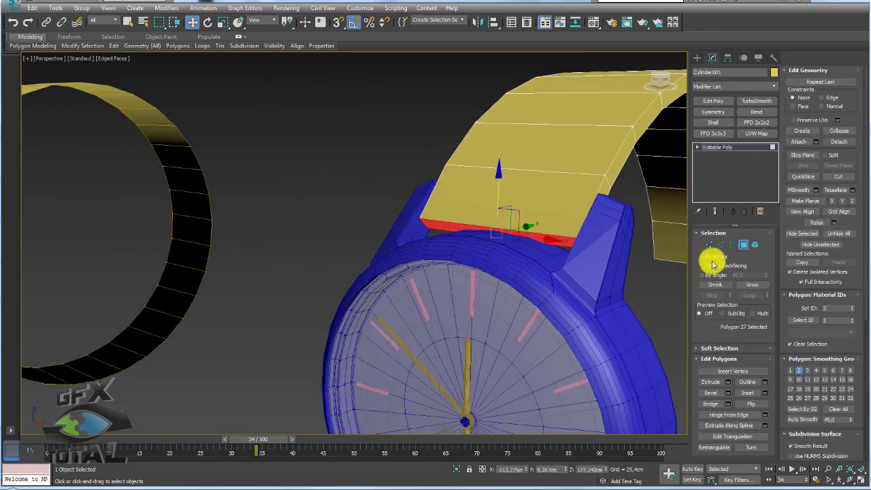
left_click(708, 244)
middle_click_drag(646, 245, 607, 250, "alt")
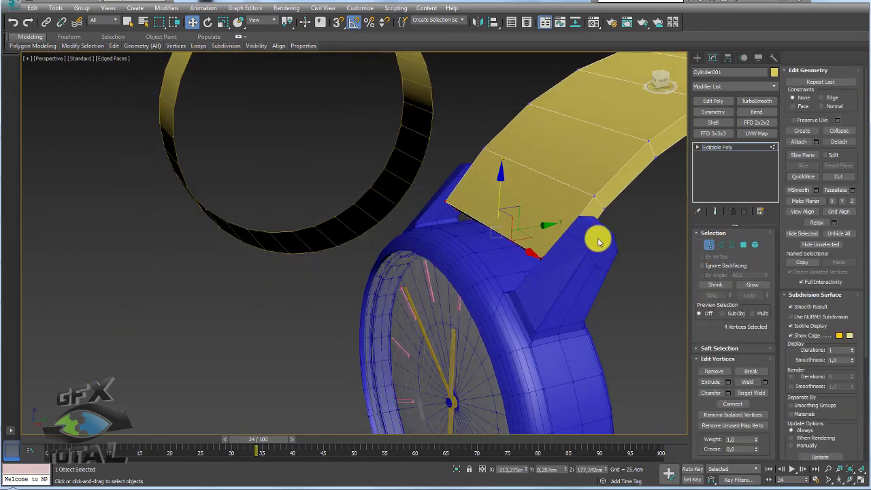
key("F3")
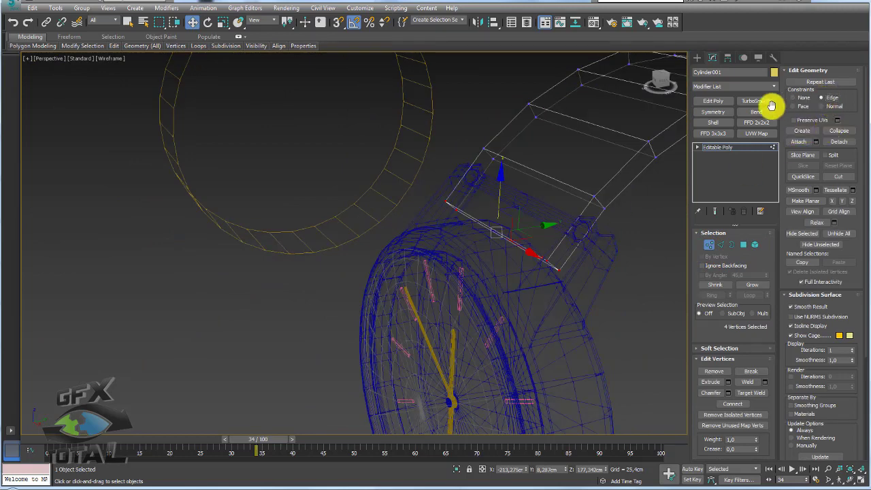
left_click_drag(517, 207, 531, 188)
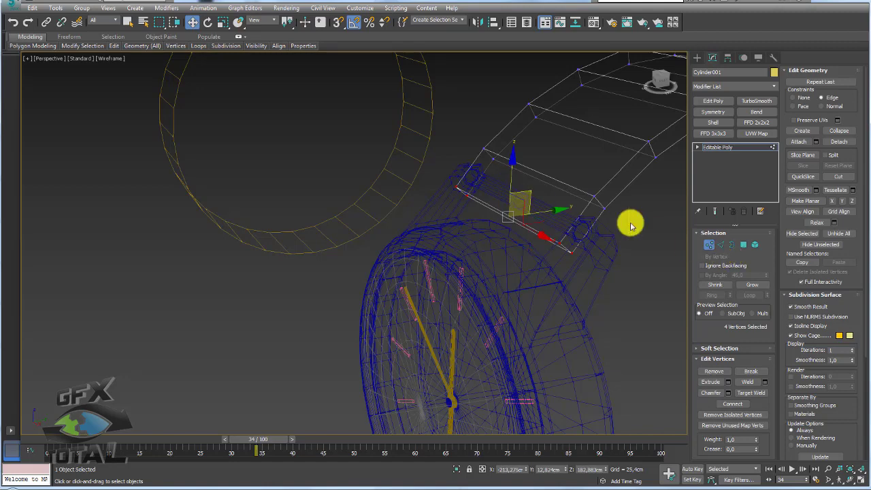
left_click_drag(578, 174, 615, 217)
left_click_drag(520, 180, 470, 146)
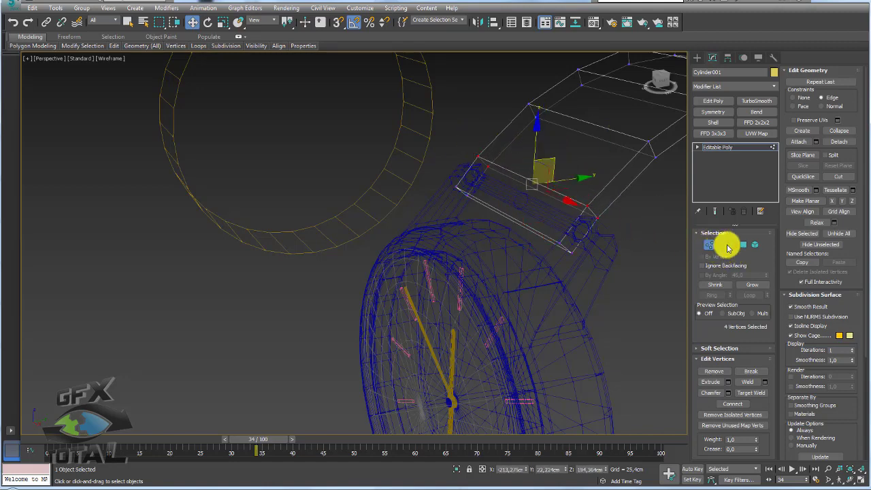
left_click(727, 246)
- Pick an edge at the strap end in Edge mode, undoing an unwanted Ring selection
left_click(571, 227)
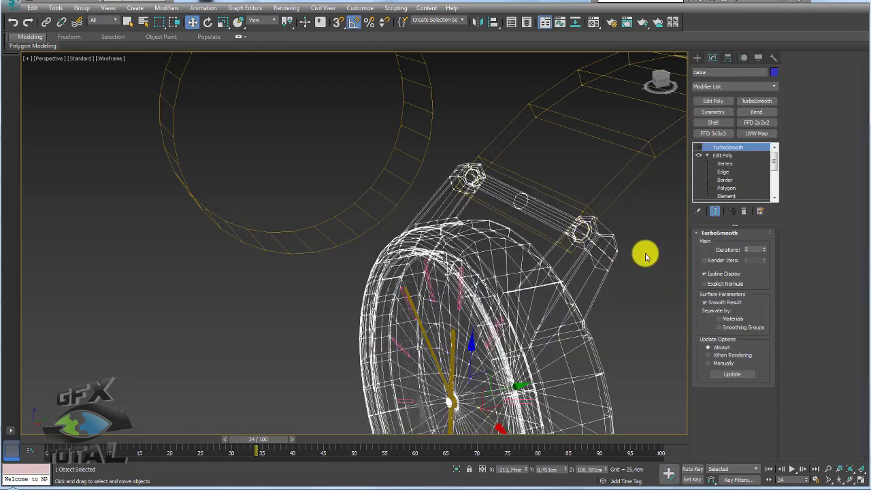
left_click(578, 216)
left_click(720, 244)
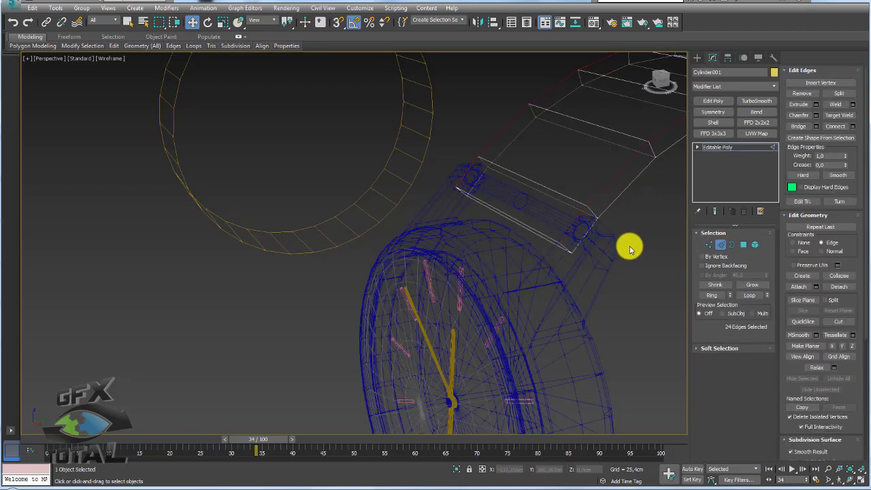
left_click(588, 231)
left_click(711, 294)
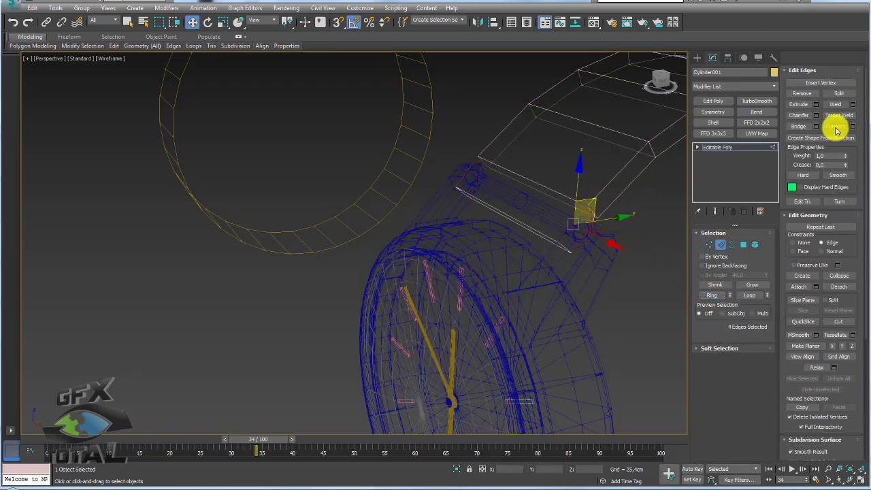
key("ctrl+z")
- Select the two strap-end edges and move them with Constraints set to None to shape the tip
mouse_move(549, 229)
middle_mouse_down("alt")
mouse_move(562, 223)
mouse_move(517, 183)
mouse_move(518, 197)
mouse_move(515, 181)
mouse_move(537, 174)
middle_mouse_up("alt")
left_click(556, 210, "ctrl")
key("e")
key("r")
key("F3")
key("w")
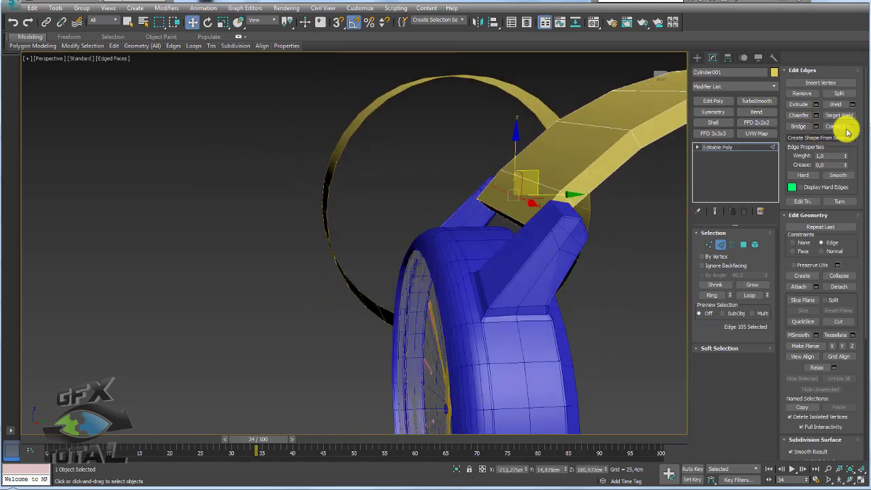
left_click(806, 242)
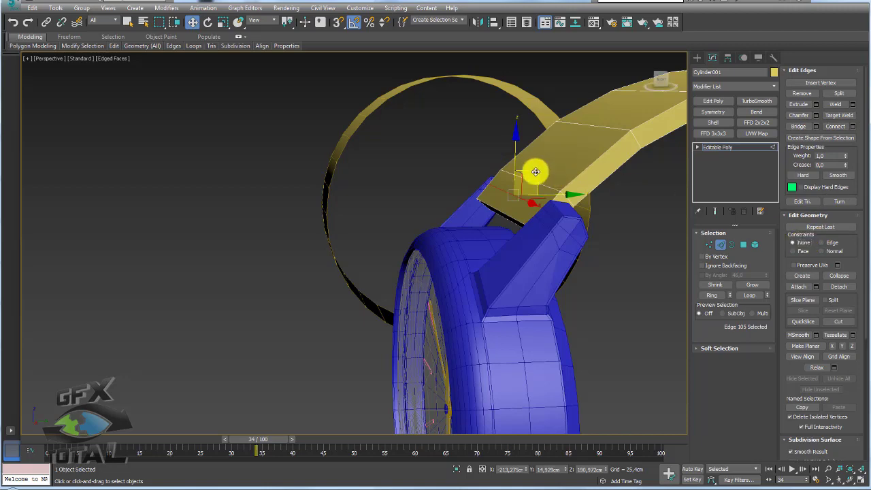
left_click_drag(524, 169, 529, 164)
mouse_move(528, 167)
middle_mouse_down("alt")
mouse_move(583, 197)
mouse_move(517, 206)
middle_mouse_up("alt")
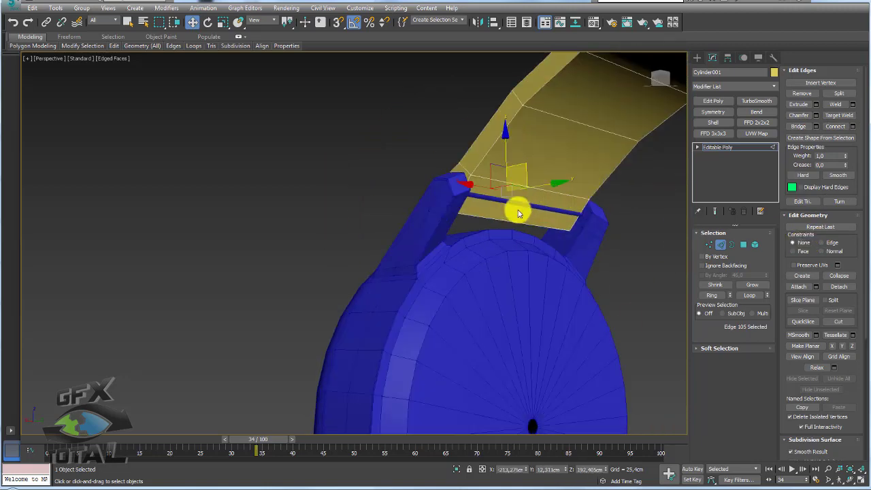
left_click_drag(544, 179, 548, 184)
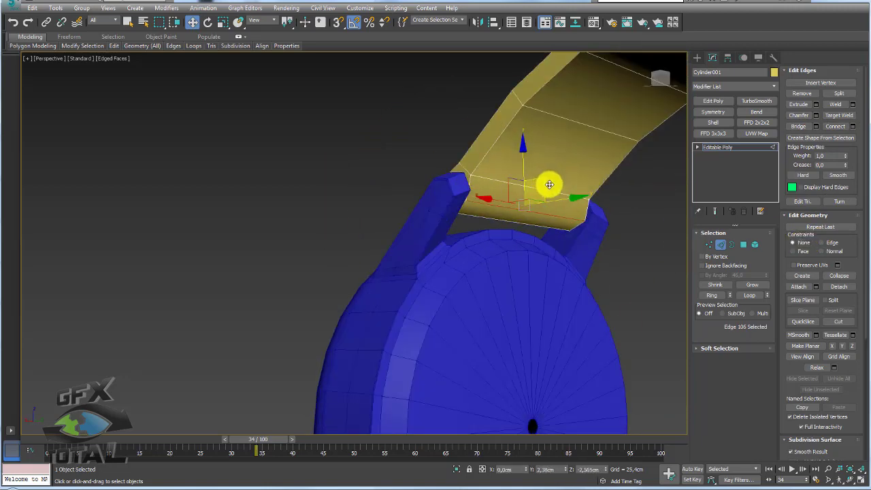
mouse_move(549, 184)
middle_mouse_down("alt")
mouse_move(554, 206)
mouse_move(483, 197)
middle_mouse_up("alt")
- Inspect the strap's free end, trying edge and border selections there
scroll(553, 188, "down", 4)
scroll(457, 214, "up", 5)
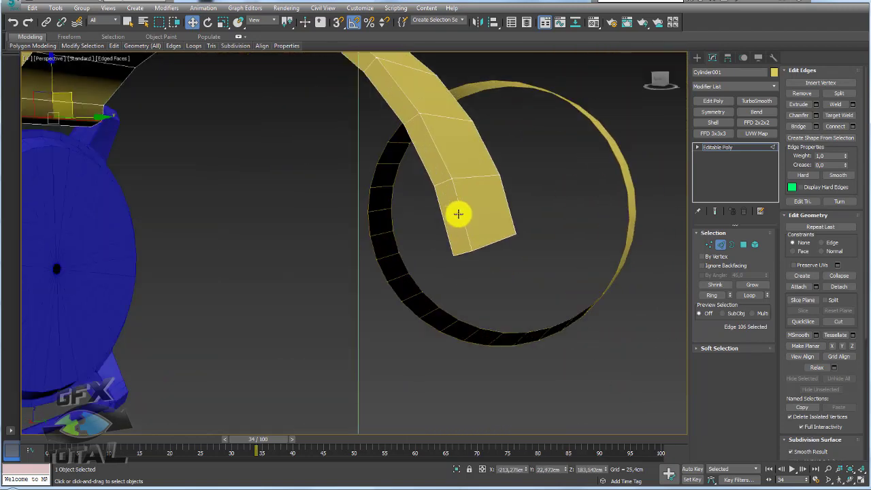
scroll(457, 224, "up", 2)
scroll(459, 215, "down", 2)
double_click(537, 204)
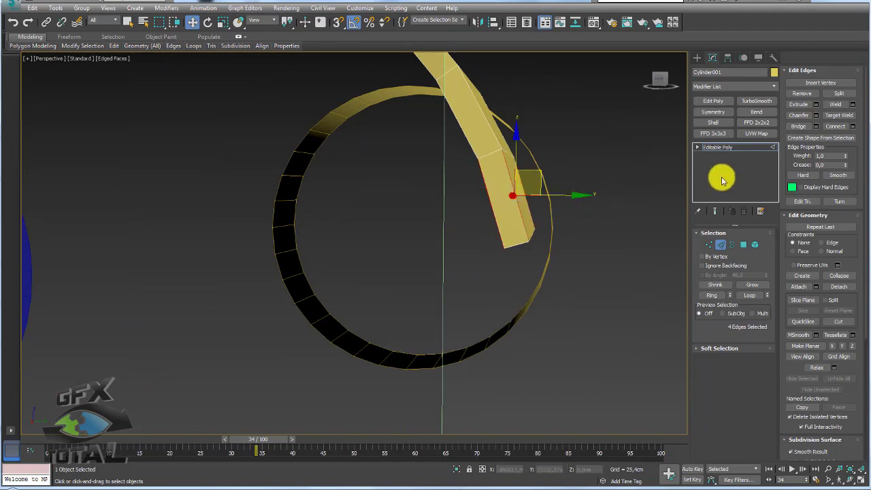
scroll(579, 202, "down", 3)
scroll(583, 213, "up", 2)
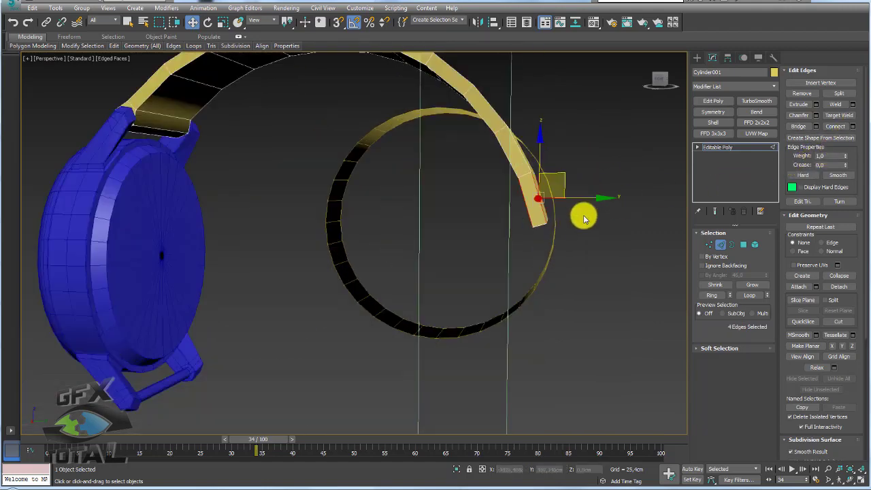
left_click(641, 231)
left_click(732, 245)
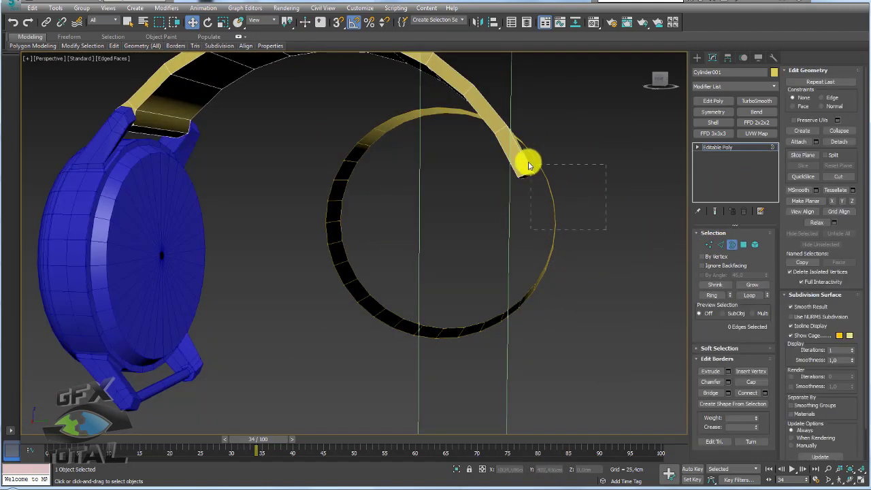
left_click(524, 166)
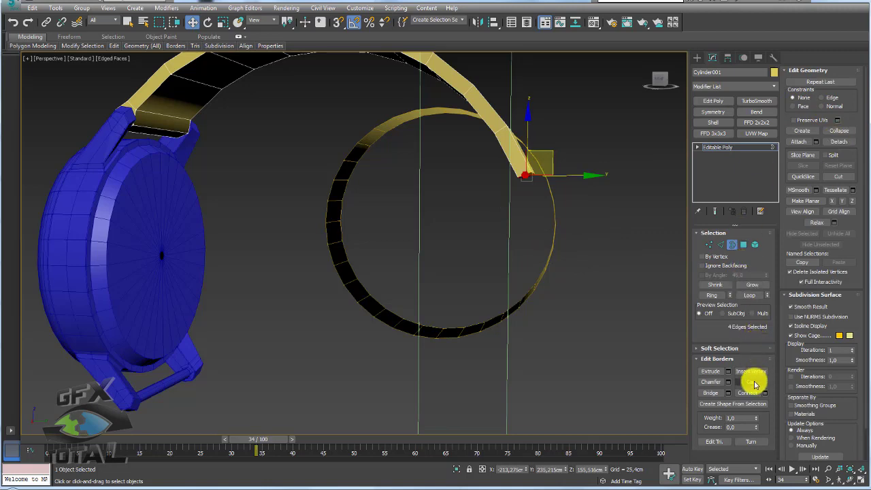
middle_click_drag(597, 242, 570, 238, "alt")
left_click(722, 245)
middle_click_drag(502, 150, 511, 159, "alt")
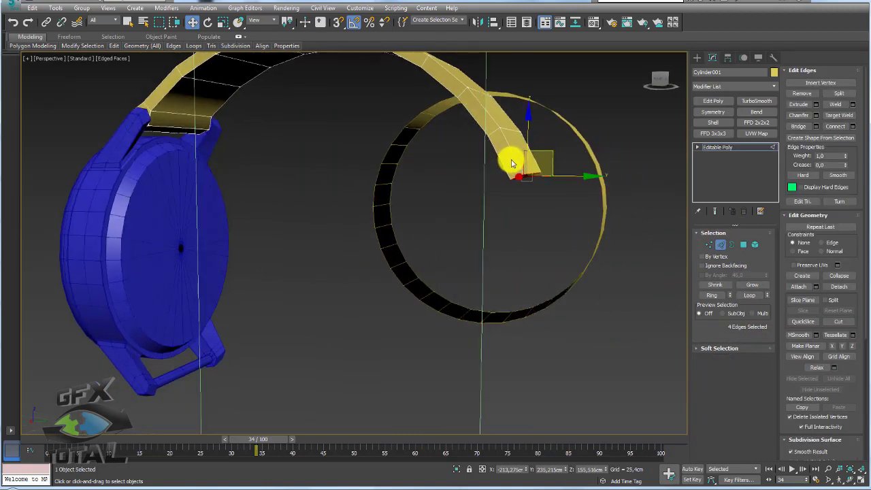
left_click(511, 159)
left_click(717, 287)
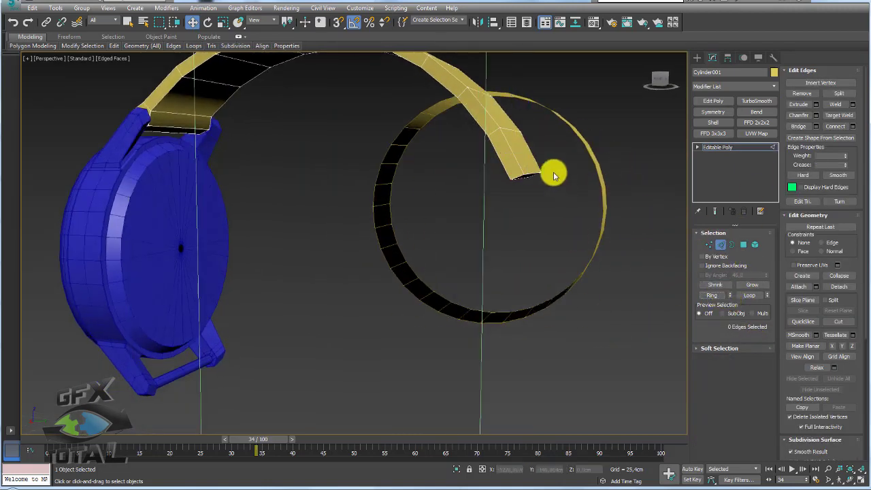
- Add an edge loop across the strap end using Ring and Connect
left_click(532, 158)
left_click(711, 295)
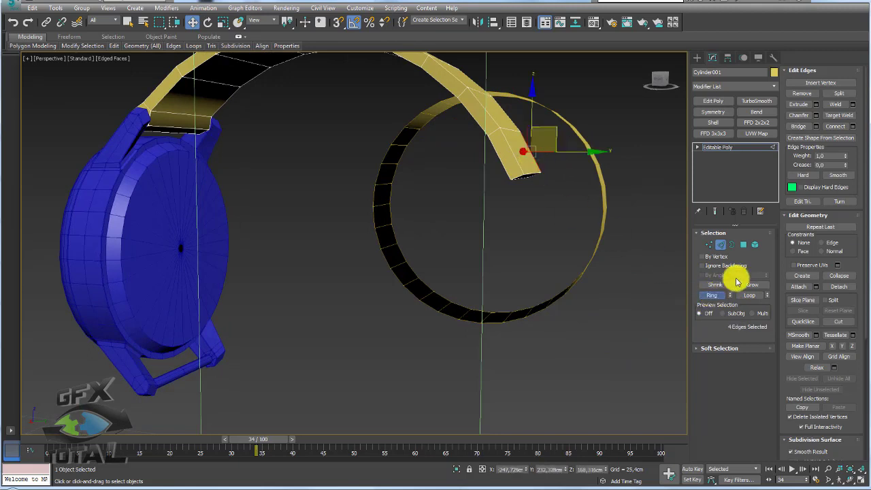
left_click(851, 127)
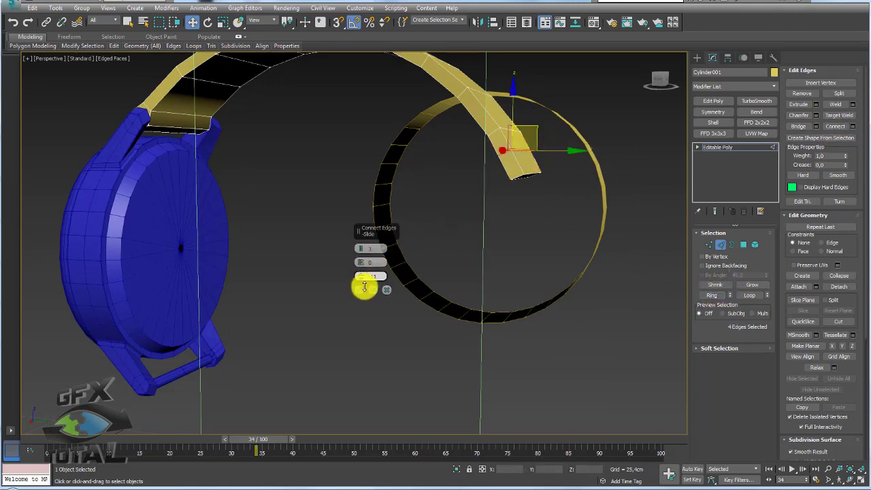
left_click(361, 288)
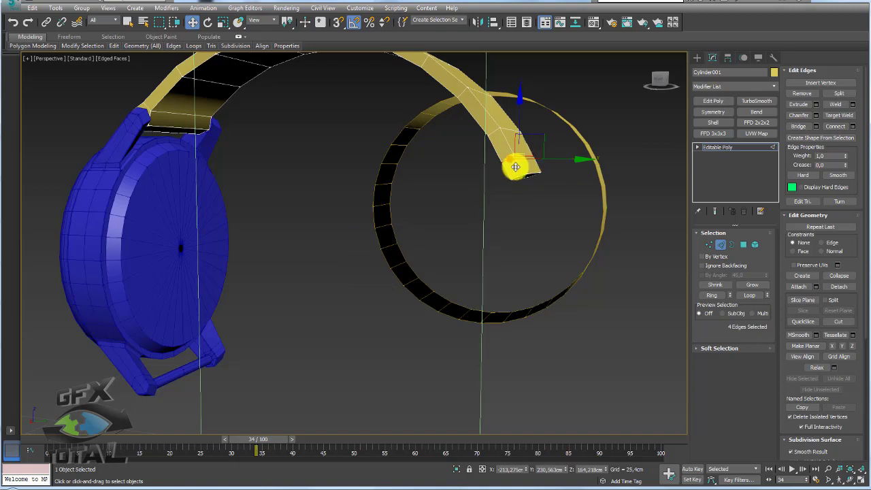
- Add a second edge loop across the strap from another edge ring
left_click(519, 166)
left_click(711, 295)
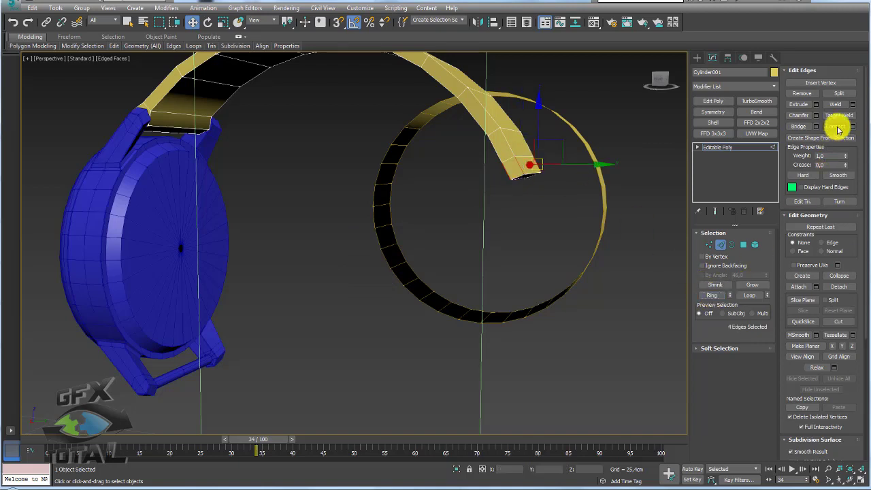
left_click(834, 127)
scroll(515, 174, "up", 2)
scroll(514, 174, "up", 1)
mouse_move(543, 157)
middle_mouse_down("alt")
mouse_move(569, 132)
mouse_move(529, 156)
middle_mouse_up("alt")
- Connect a ring of strap edges with one lengthwise centre edge loop
left_click(547, 146)
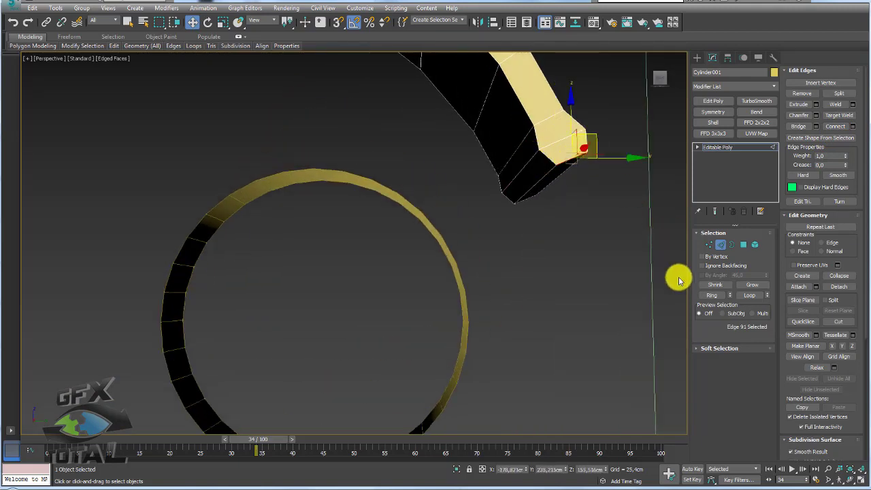
left_click(711, 295)
mouse_move(633, 233)
middle_mouse_down("alt")
mouse_move(601, 239)
mouse_move(537, 194)
middle_mouse_up("alt")
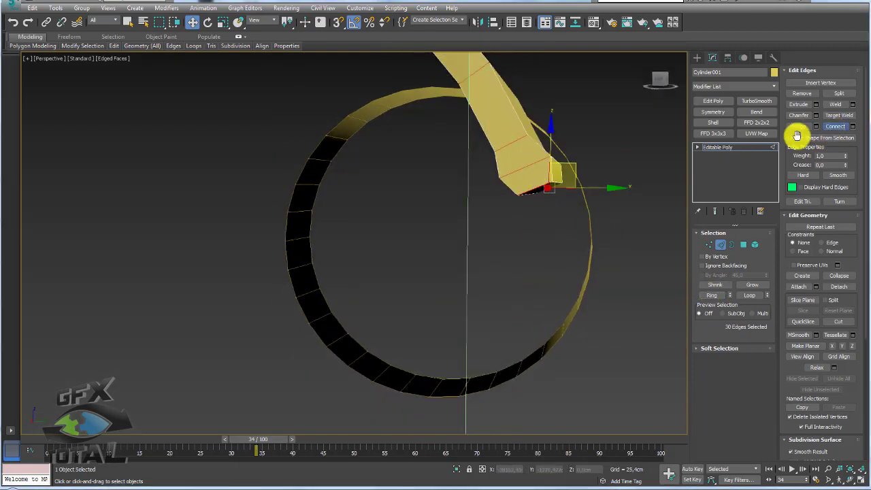
middle_click_drag(657, 259, 564, 219, "alt")
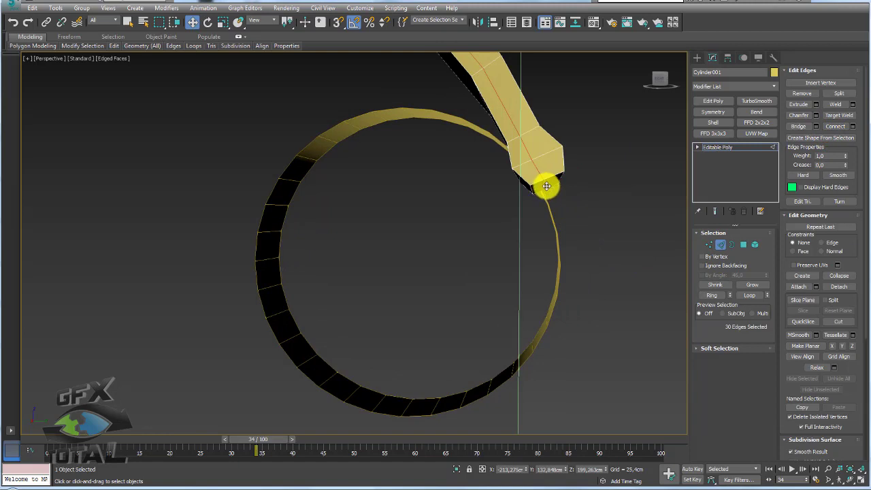
left_click(852, 126)
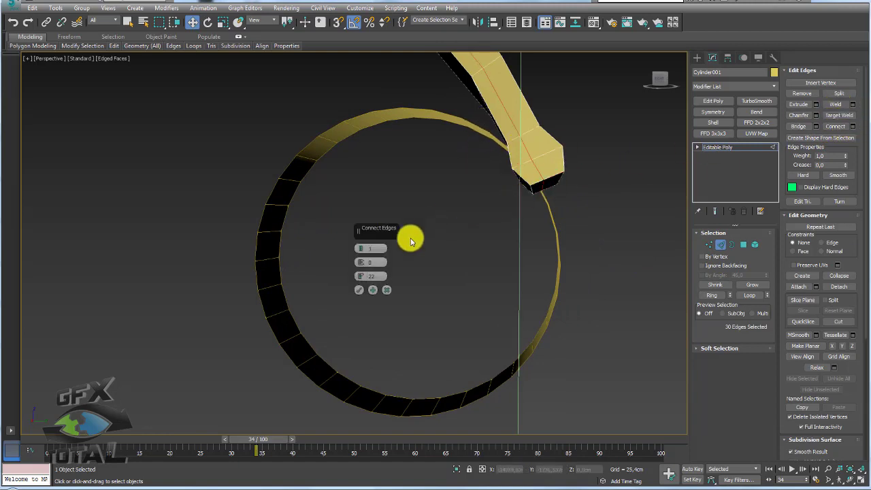
left_click(359, 291)
- Pull the new tip edge outward into a point and select the two tip vertices
left_click(557, 177)
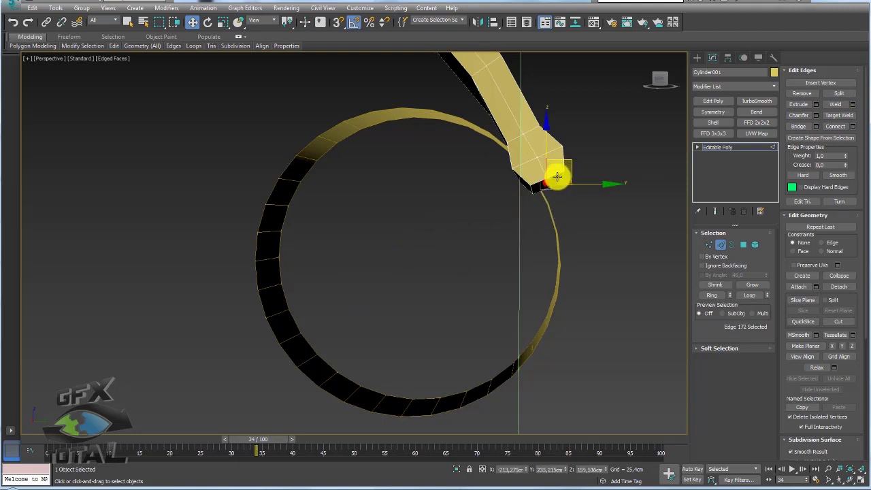
left_click_drag(568, 164, 572, 166)
left_click(710, 244)
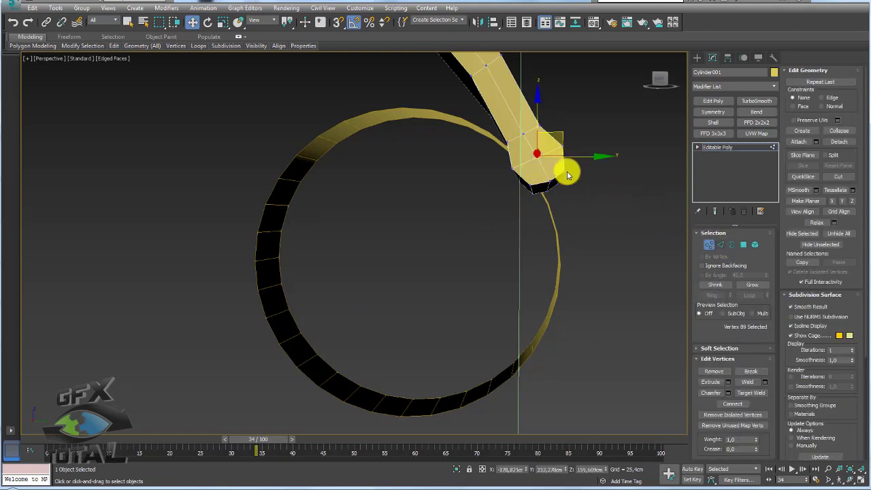
left_click_drag(562, 170, 513, 155)
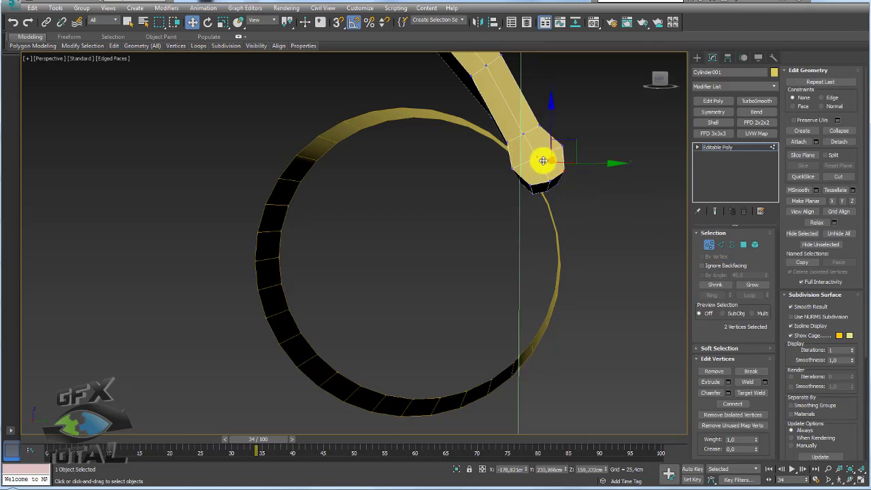
left_click(732, 245)
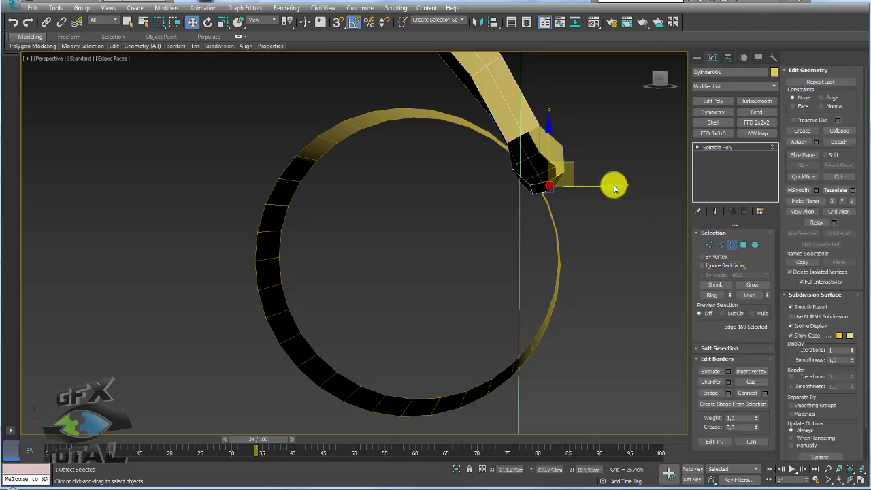
- Delete the end cap's centre vertex to open a hole in the strap end
left_click(560, 150)
key("e")
middle_click_drag(501, 205, 363, 239, "alt")
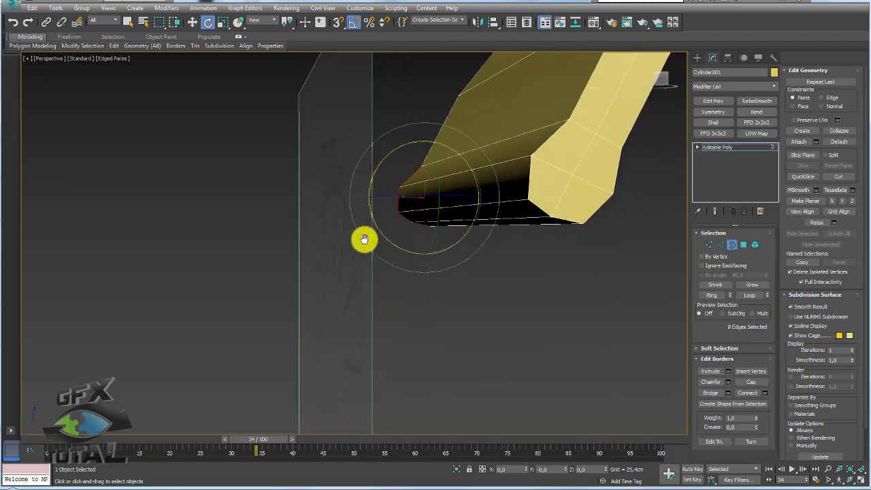
left_click(708, 245)
left_click(515, 182)
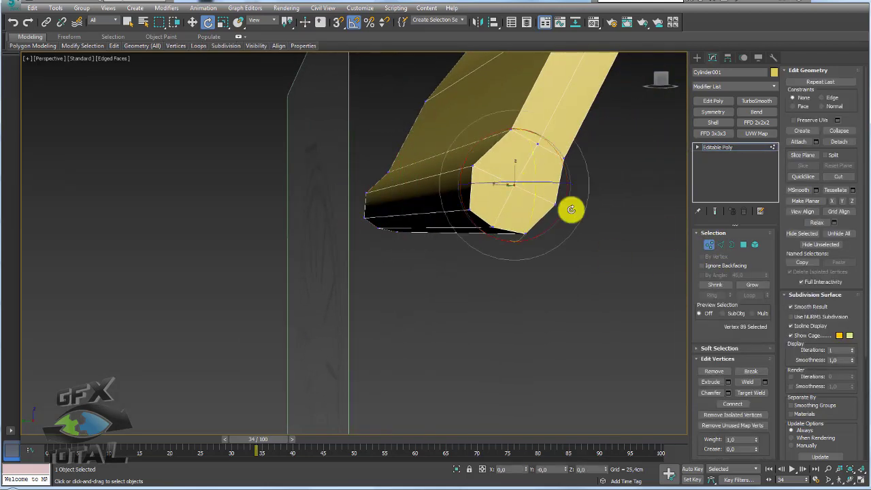
key("Delete")
- Scale the hole's border inward to inset a smaller ring of faces
left_click(732, 244)
left_click(500, 229)
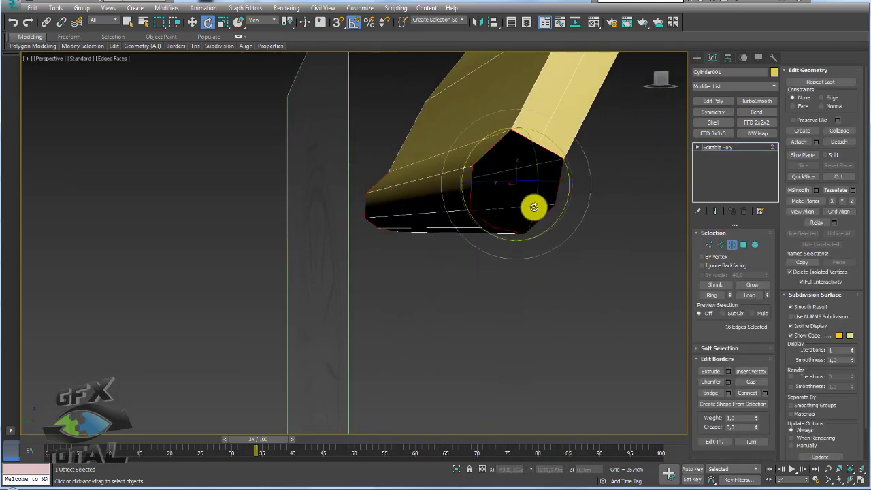
middle_click_drag(534, 206, 523, 208, "alt")
key("r")
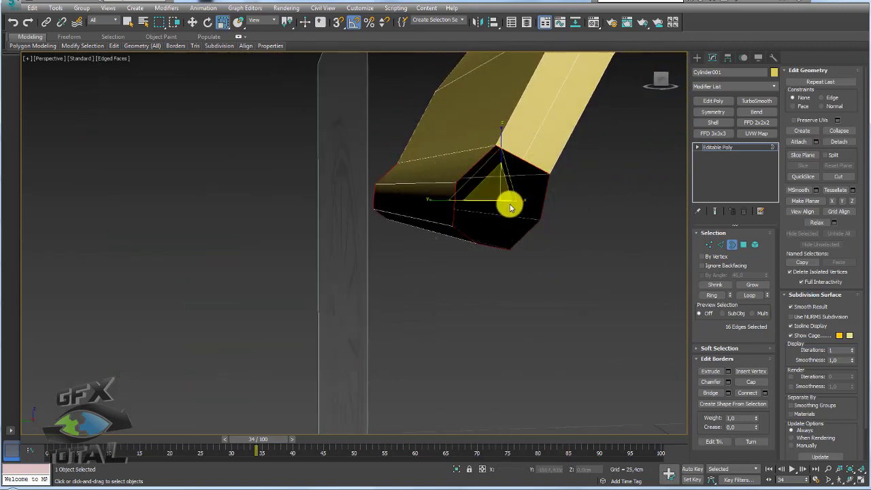
left_click_drag(474, 177, 500, 208, "shift")
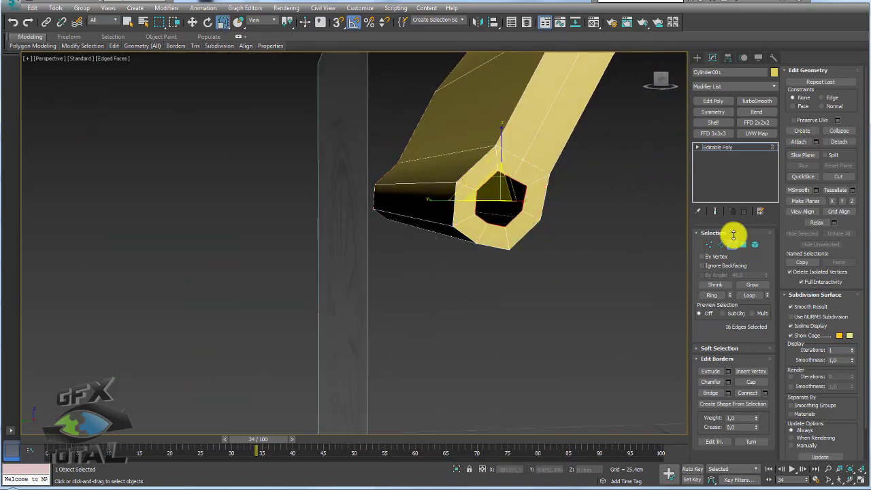
mouse_move(587, 286)
middle_mouse_down("alt")
mouse_move(608, 291)
mouse_move(596, 278)
mouse_move(621, 171)
mouse_move(404, 155)
mouse_move(521, 214)
middle_mouse_up("alt")
scroll(595, 277, "down", 5)
scroll(544, 210, "up", 5)
scroll(544, 210, "up", 2)
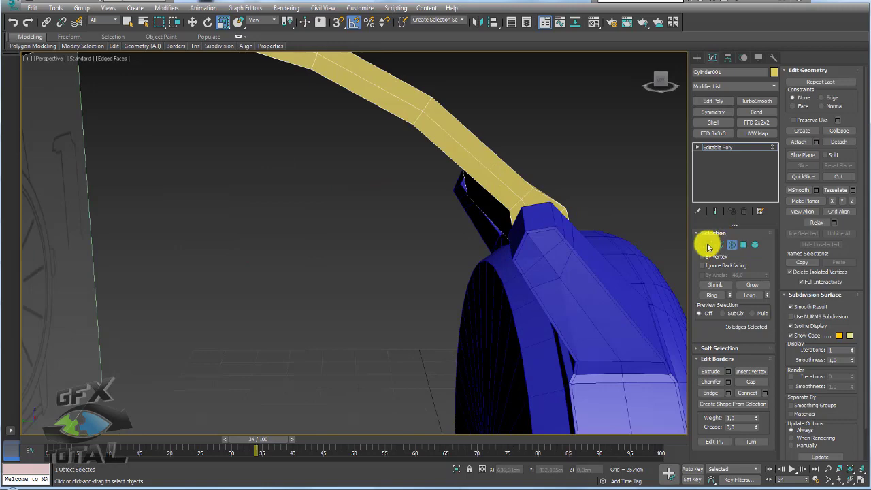
- Isolate the strap and delete the other end's centre vertices to open a hexagonal hole
left_click(708, 245)
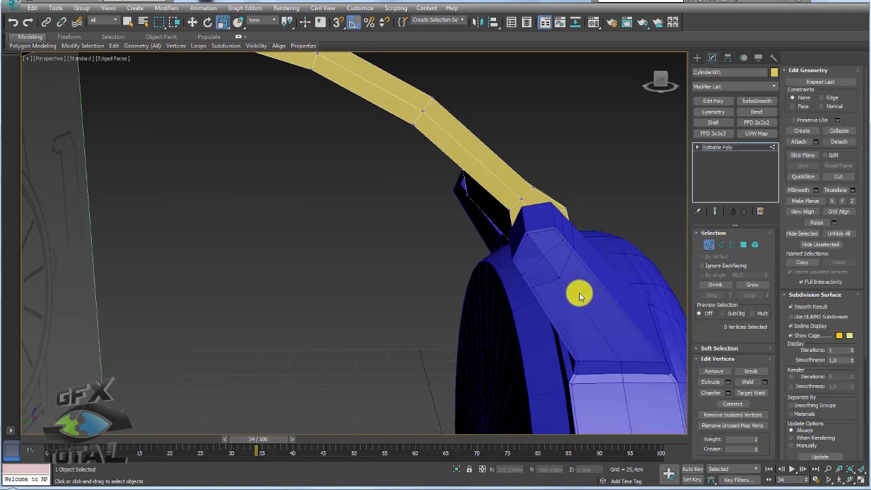
left_click(456, 471)
left_click(516, 267)
scroll(482, 272, "up", 3)
middle_click_drag(482, 272, 562, 271, "alt")
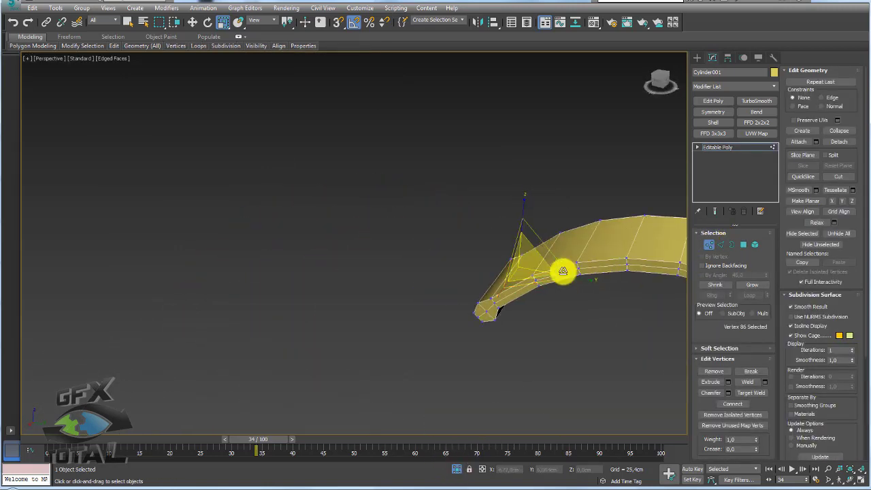
left_click(490, 315)
key("Delete")
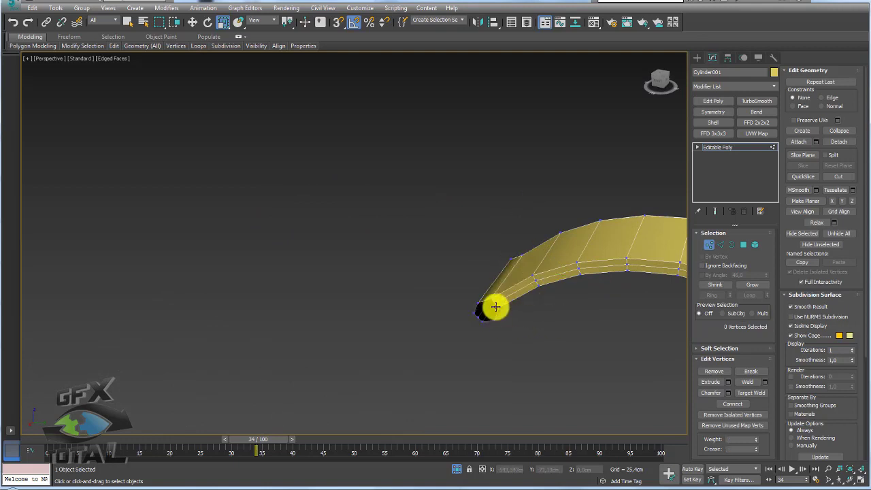
mouse_move(494, 306)
middle_mouse_down("alt")
mouse_move(525, 303)
mouse_move(518, 316)
middle_mouse_up("alt")
scroll(501, 301, "up", 2)
- Adjust a rim edge, inset the second hole's border inward, and return to object level
left_click(720, 244)
key("w")
left_click(518, 306)
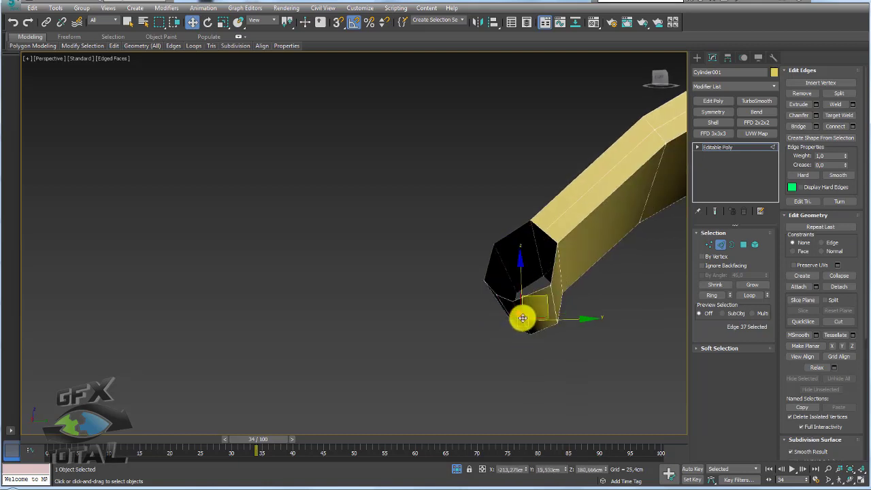
middle_click_drag(492, 284, 503, 309, "alt")
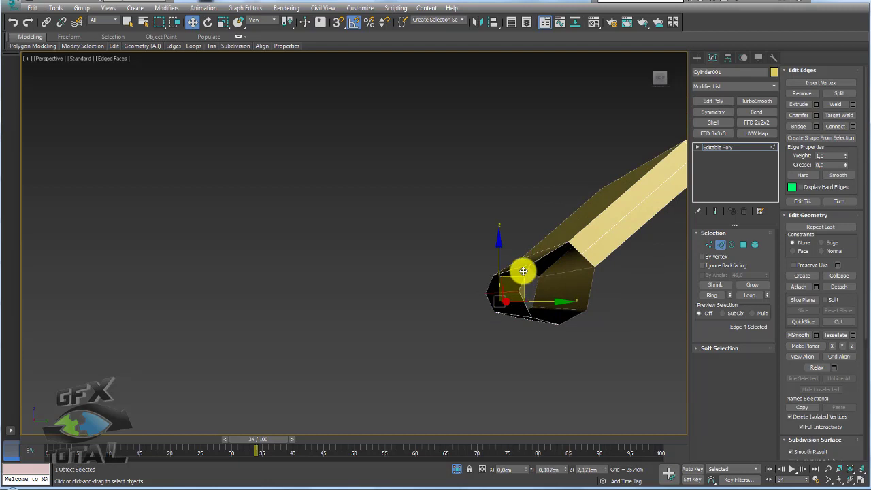
left_click_drag(523, 271, 518, 261)
left_click(731, 245)
mouse_move(535, 286)
middle_mouse_down("alt")
mouse_move(576, 284)
mouse_move(559, 264)
mouse_move(547, 309)
middle_mouse_up("alt")
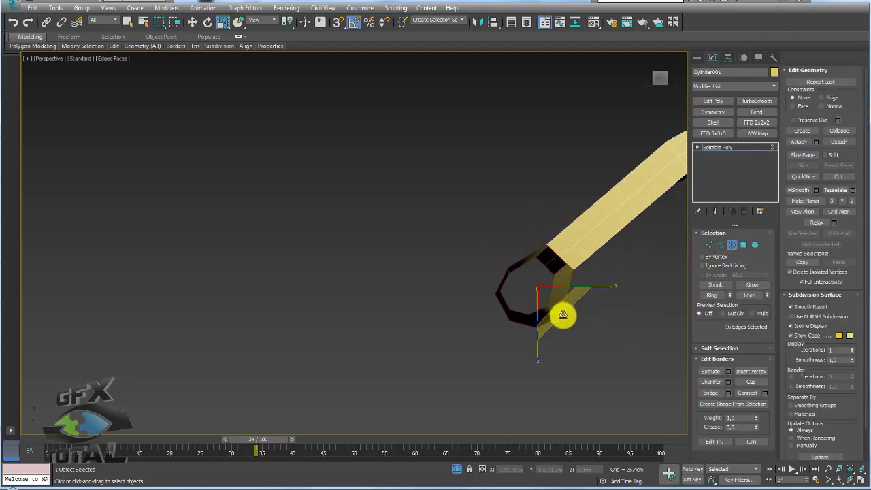
left_click_drag(562, 315, 557, 310, "shift")
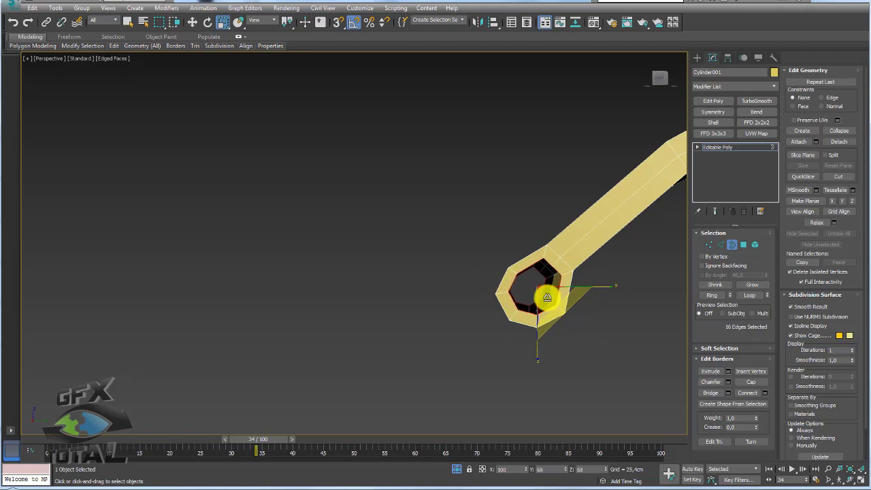
middle_click_drag(663, 317, 618, 297, "alt")
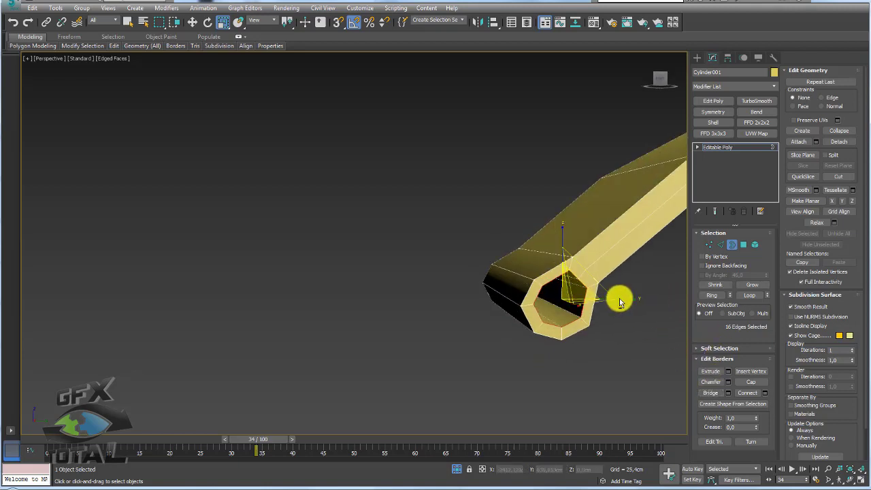
left_click(718, 147)
mouse_move(524, 189)
middle_mouse_down("alt")
mouse_move(445, 462)
mouse_move(497, 260)
mouse_move(306, 278)
mouse_move(380, 217)
mouse_move(394, 288)
mouse_move(383, 249)
mouse_move(470, 198)
mouse_move(477, 203)
middle_mouse_up("alt")
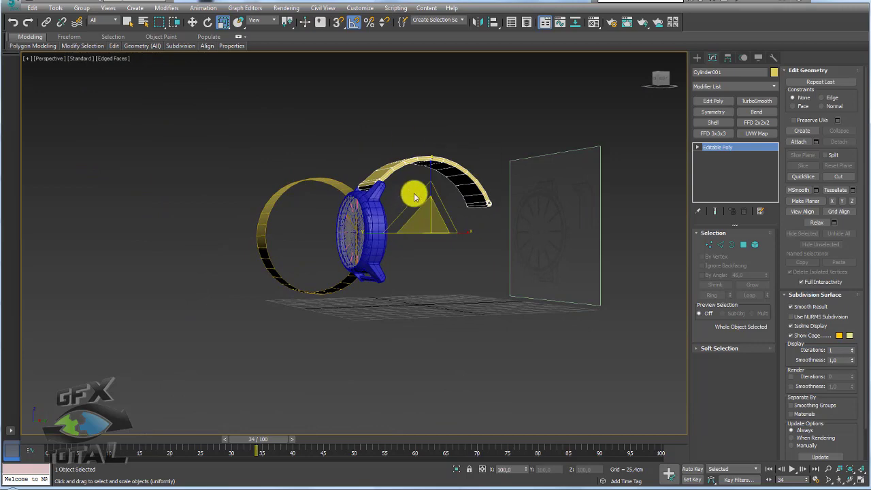
- Mirror the strap as a copy across the Z axis
mouse_move(363, 295)
middle_mouse_down("alt")
mouse_move(467, 249)
mouse_move(476, 254)
middle_mouse_up("alt")
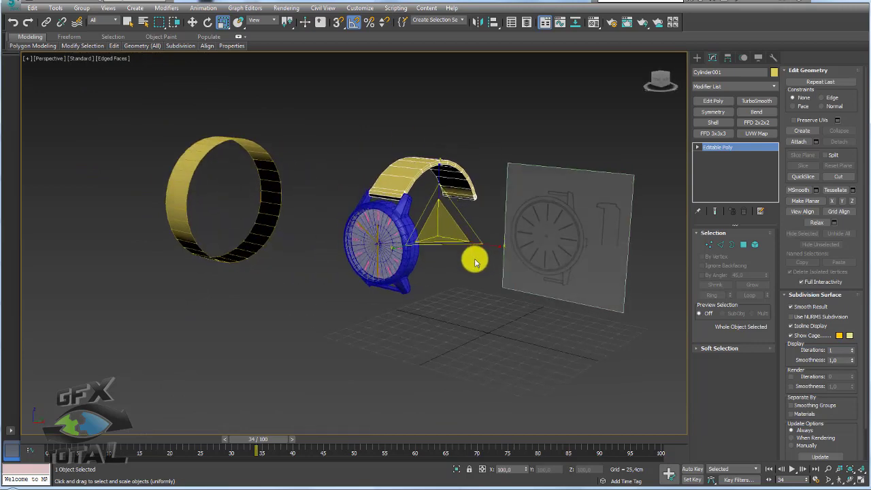
middle_click_drag(412, 284, 401, 276, "alt")
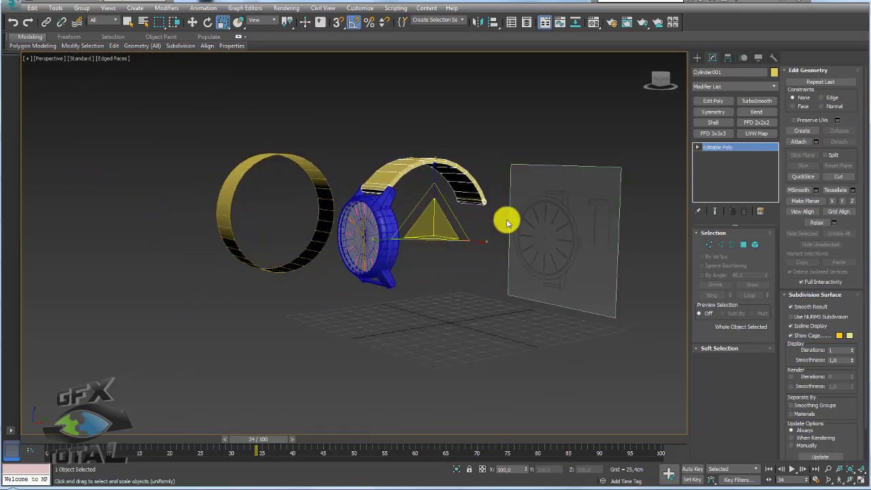
left_click(478, 25)
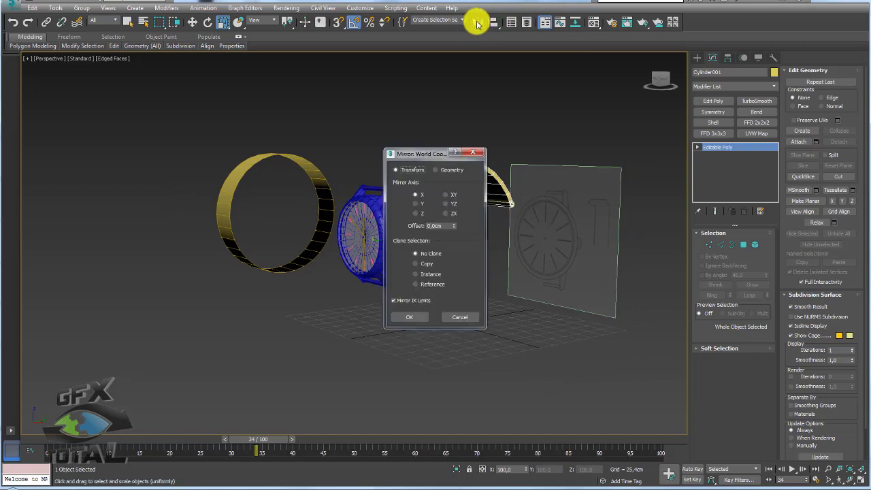
left_click_drag(399, 155, 556, 94)
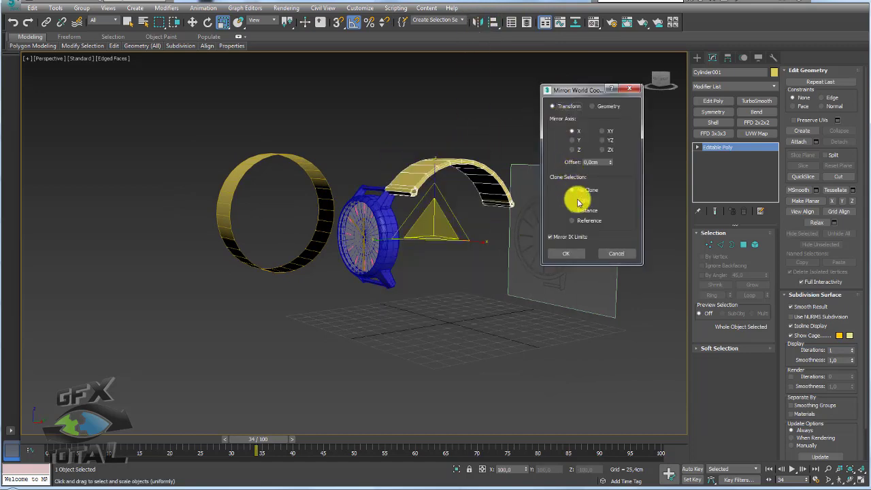
left_click(571, 199)
left_click(573, 140)
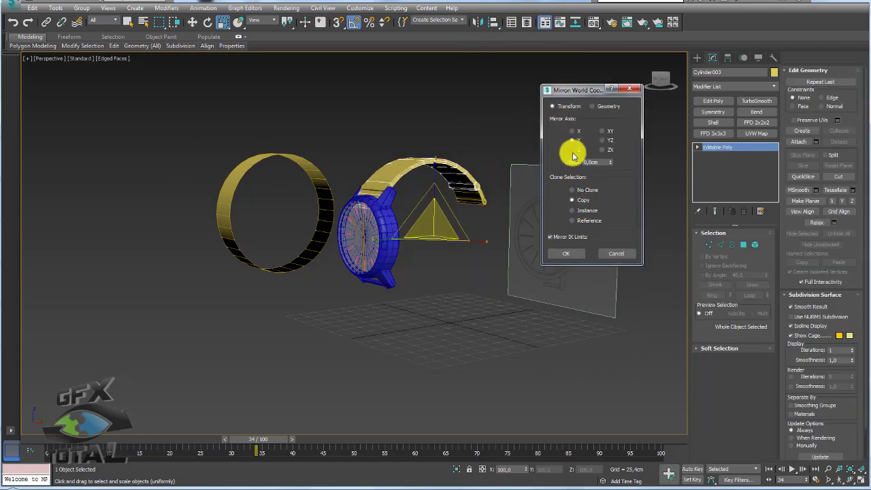
left_click(572, 151)
left_click(567, 255)
- Orbit and zoom around the watch to inspect both strap halves and their hollow tips
middle_click_drag(413, 272, 388, 252, "alt")
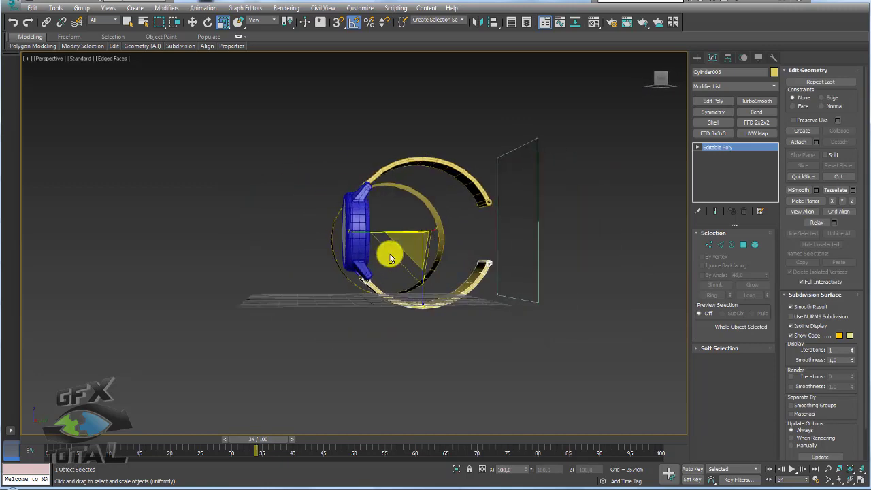
scroll(385, 256, "up", 5)
mouse_move(455, 249)
middle_mouse_down("alt")
mouse_move(471, 224)
mouse_move(451, 286)
middle_mouse_up("alt")
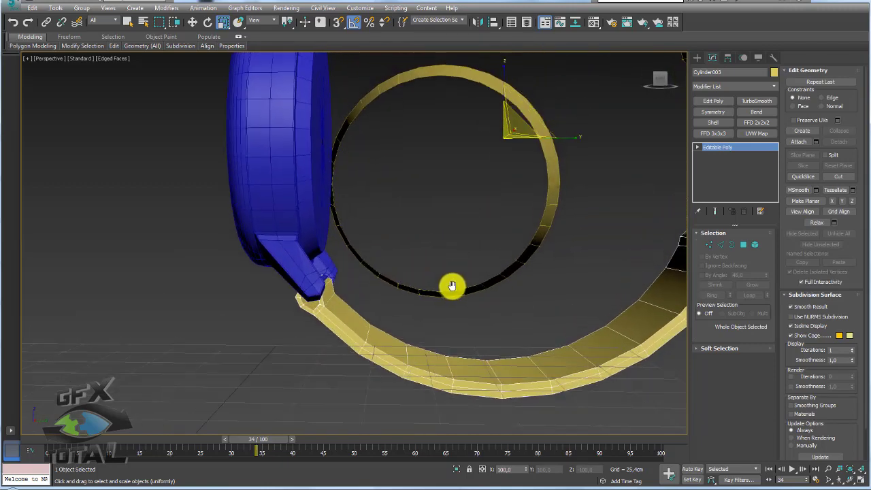
key("w")
middle_click_drag(451, 239, 442, 257, "alt")
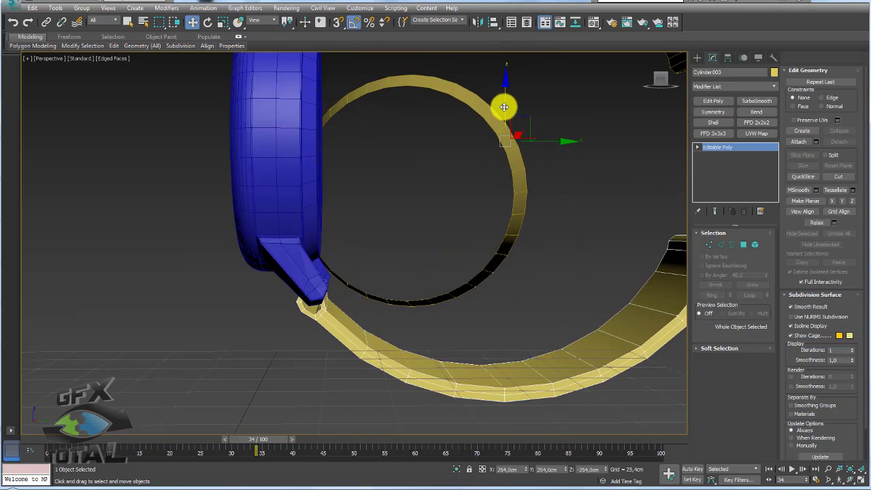
mouse_move(511, 91)
middle_mouse_down("alt")
mouse_move(478, 136)
mouse_move(507, 134)
mouse_move(461, 152)
mouse_move(461, 161)
mouse_move(482, 136)
mouse_move(422, 218)
middle_mouse_up("alt")
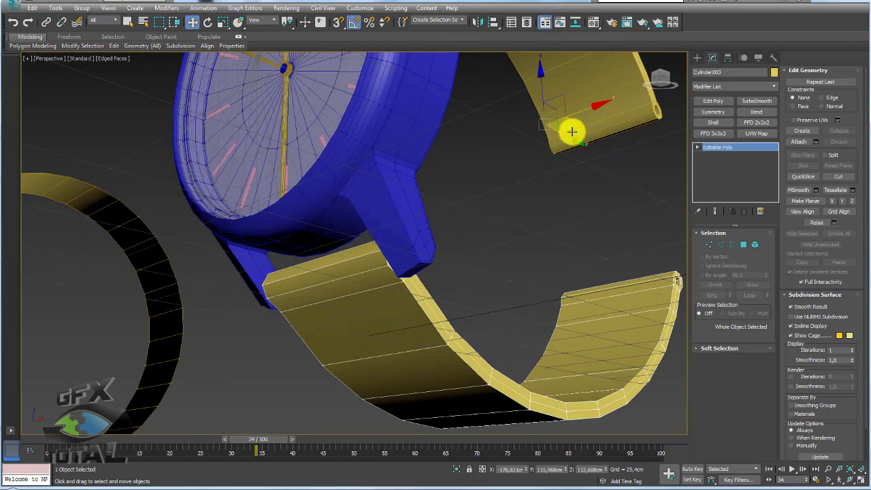
scroll(544, 156, "down", 5)
mouse_move(527, 169)
middle_mouse_down("alt")
mouse_move(444, 352)
mouse_move(482, 214)
middle_mouse_up("alt")
scroll(536, 165, "up", 3)
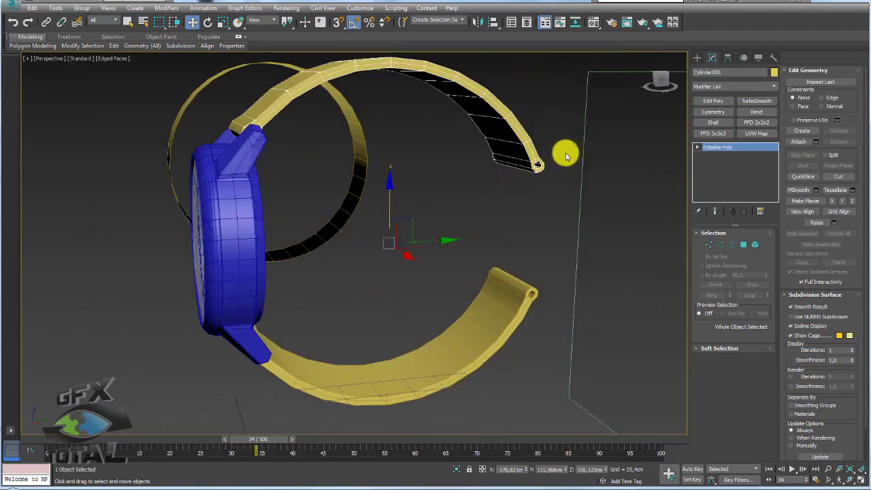
mouse_move(411, 476)
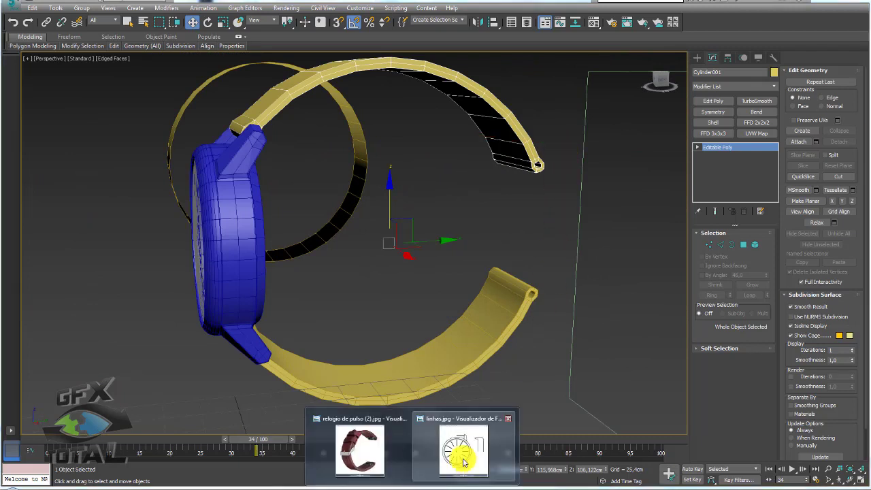
- Check the leather-strap reference photo's buckle, close it, and bring up Standard Primitives
left_click(359, 451)
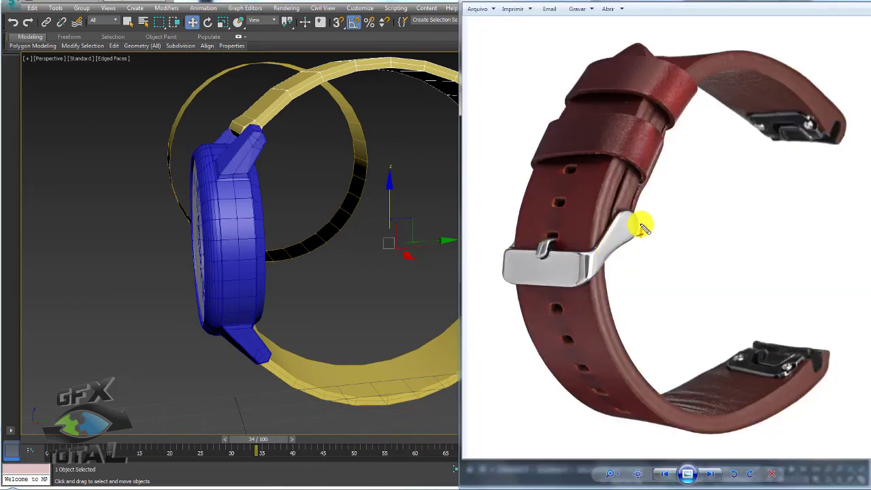
left_click_drag(549, 248, 647, 227)
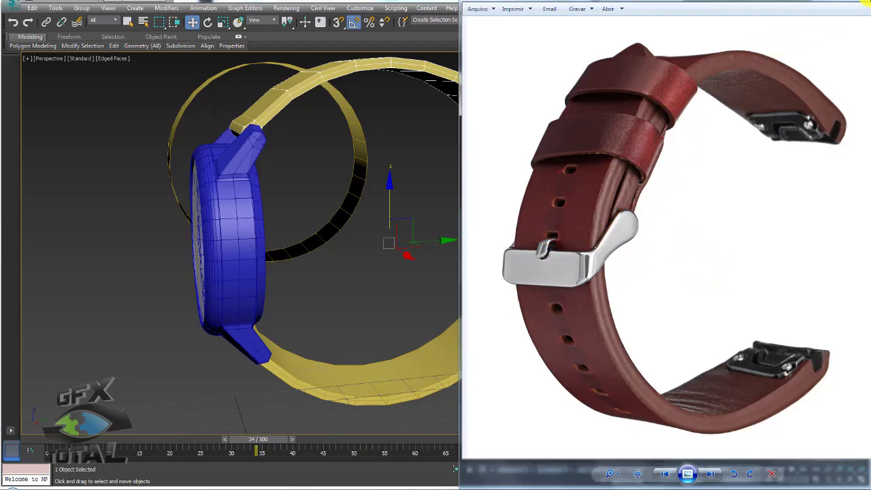
left_click(855, 7)
middle_click_drag(540, 208, 470, 216, "alt")
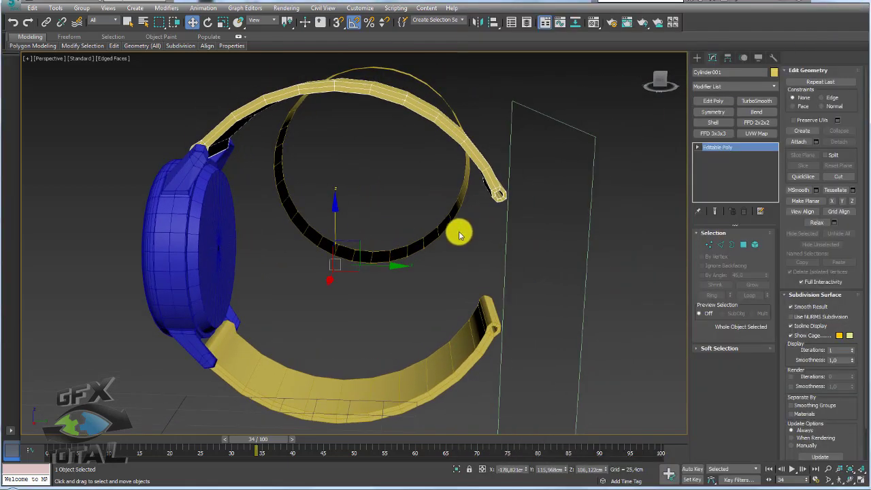
left_click(697, 58)
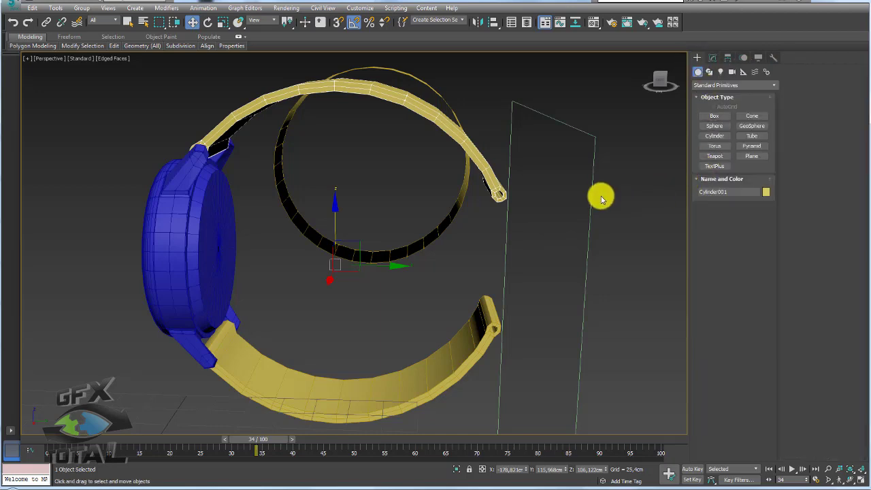
- In Left view, draw a small Plane beside the rounded end of the upper yellow strap
key("l")
middle_click_drag(531, 194, 525, 170)
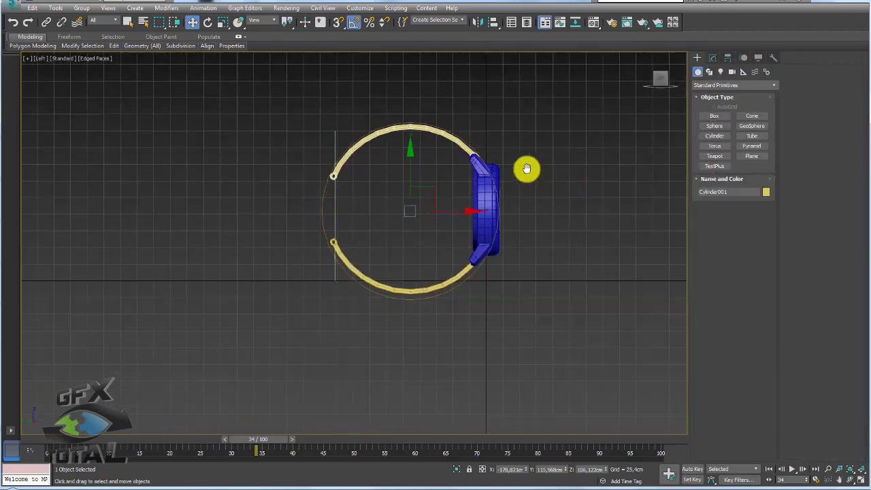
scroll(399, 149, "up", 5)
scroll(678, 175, "up", 3)
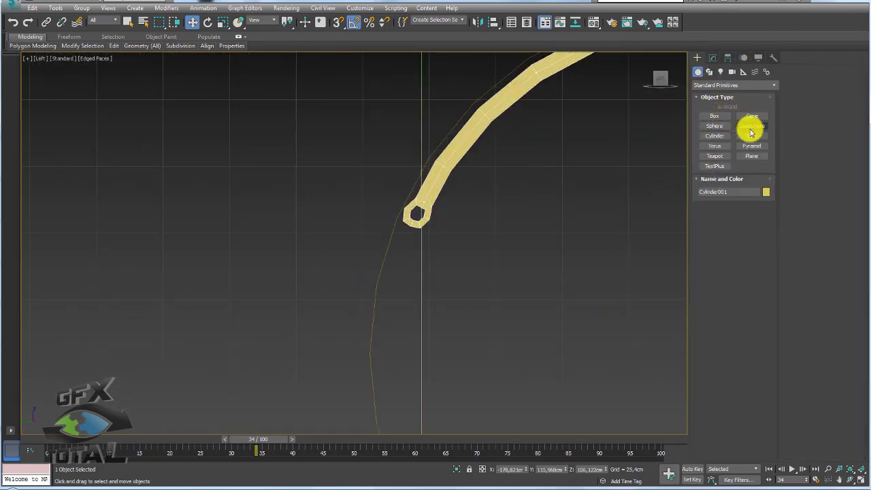
left_click(751, 156)
left_click_drag(392, 206, 416, 275)
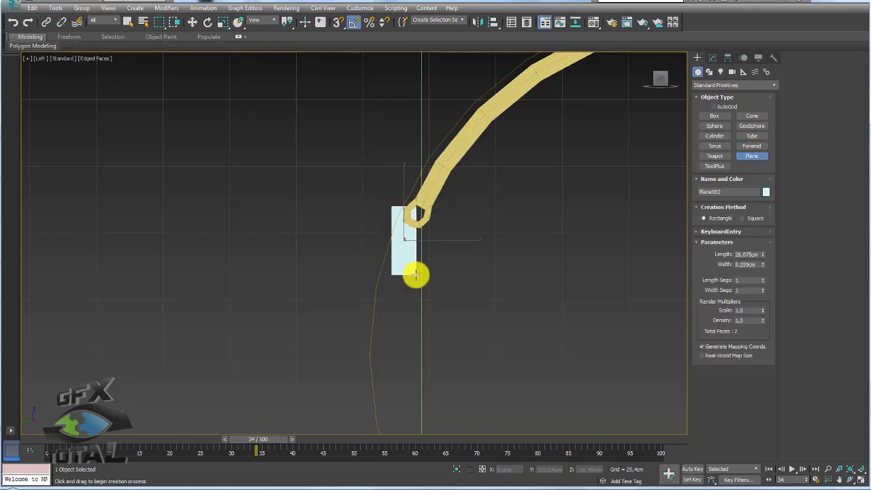
- Tilt the plane about 30° and move it in line with the yellow strap's tip
key("w")
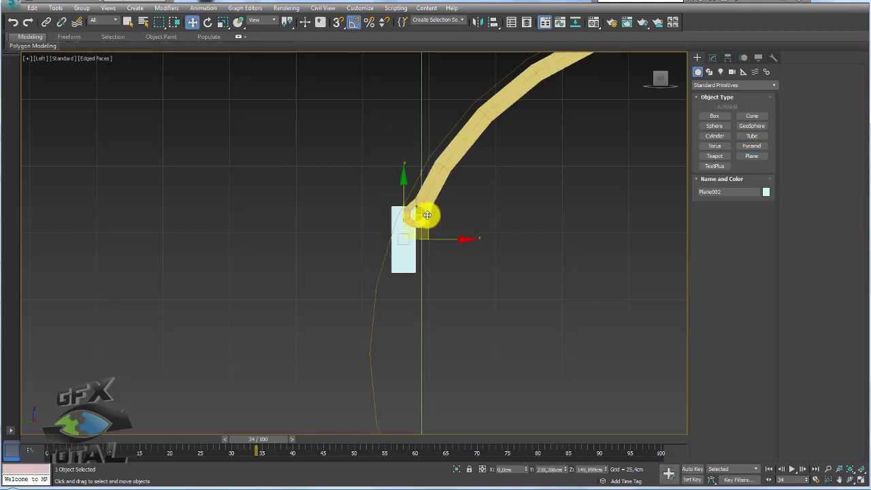
key("e")
mouse_move(428, 208)
left_mouse_down()
mouse_move(449, 208)
mouse_move(431, 203)
left_mouse_up()
key("w")
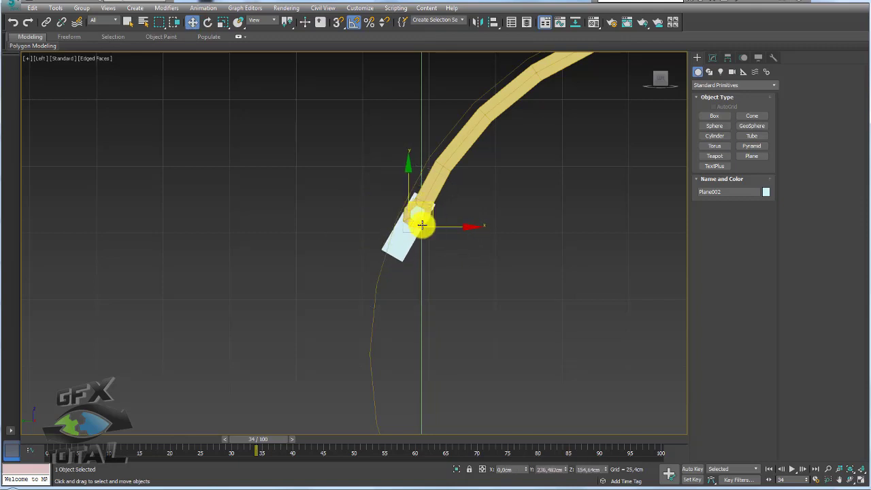
mouse_move(404, 244)
middle_mouse_down("alt")
mouse_move(433, 258)
mouse_move(304, 232)
middle_mouse_up("alt")
mouse_move(288, 226)
left_mouse_down()
mouse_move(567, 292)
mouse_move(559, 294)
left_mouse_up()
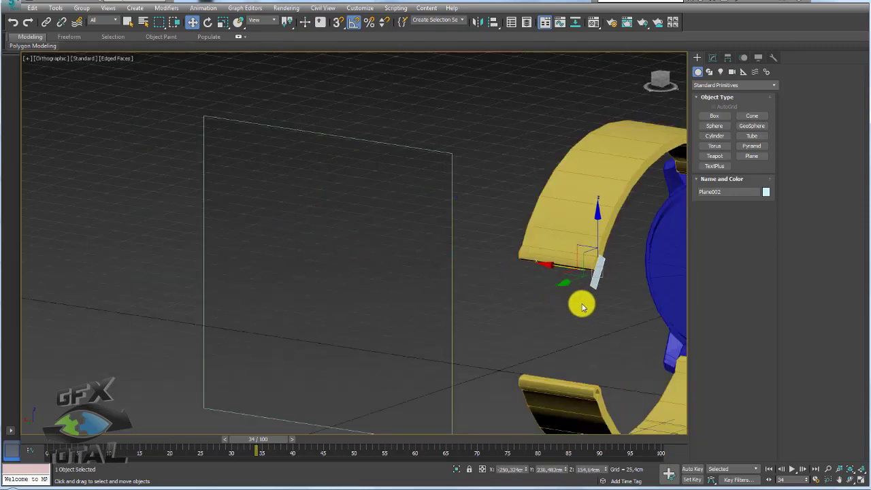
key("l")
scroll(412, 268, "up", 1)
- Convert Plane002 to Editable Poly and set its object colour to dark blue
scroll(378, 210, "up", 5)
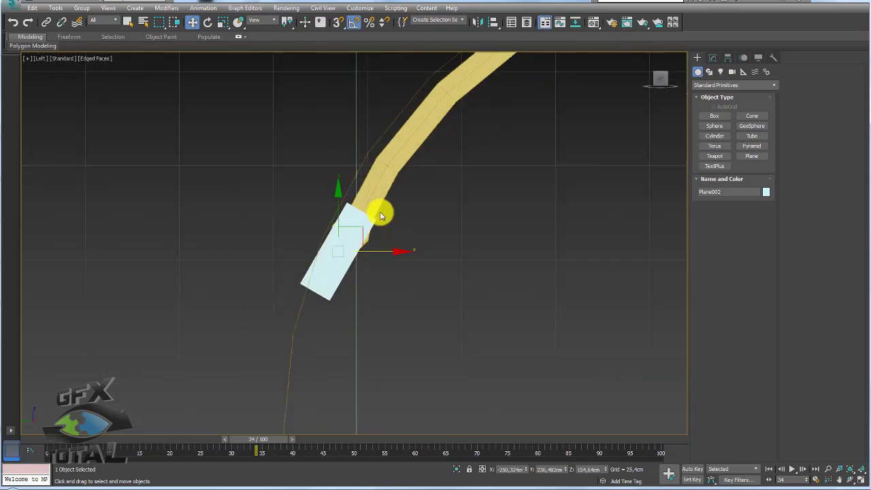
right_click(353, 240)
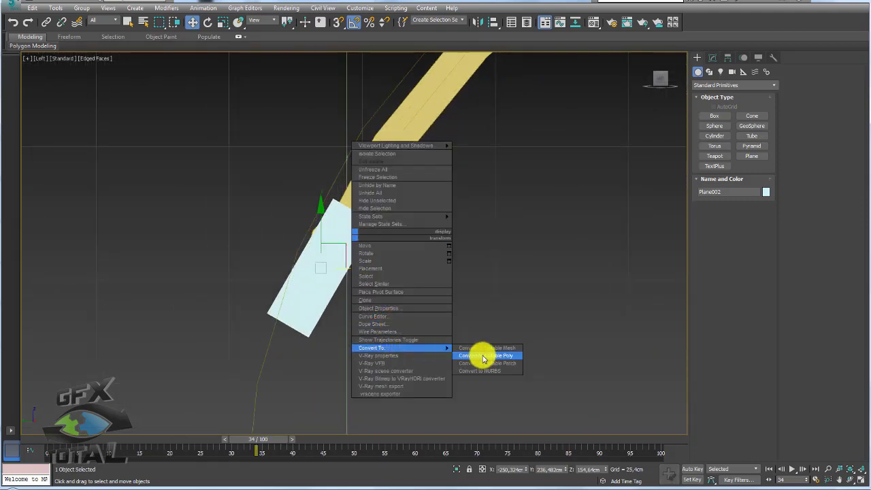
left_click(480, 355)
left_click(774, 72)
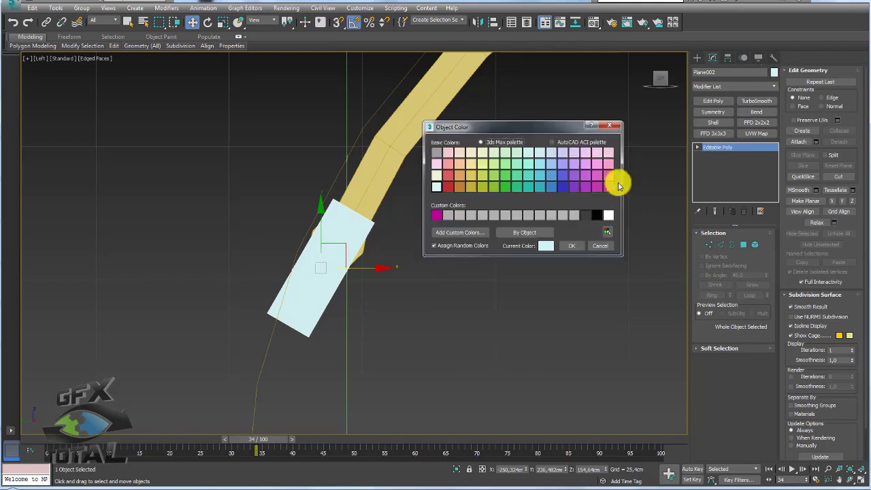
left_click(562, 186)
left_click(566, 246)
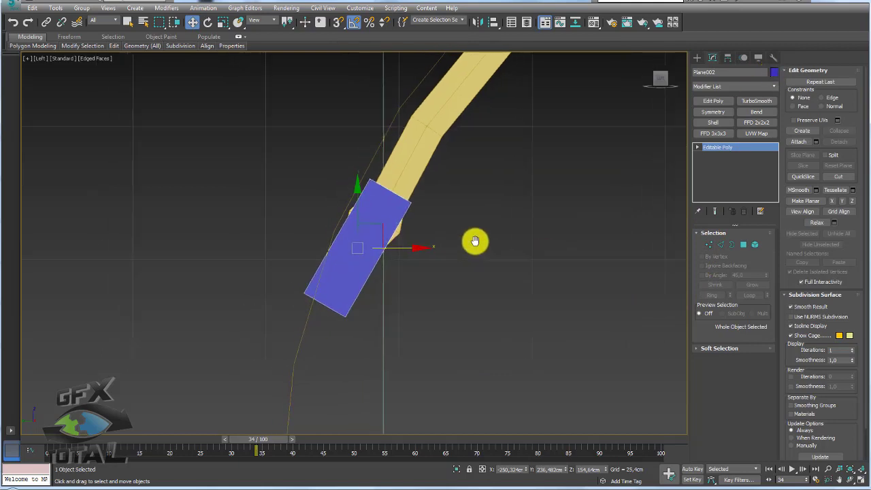
- In Edge mode, move the plane's bottom edge up to shorten it
left_click(720, 245)
left_click(412, 182)
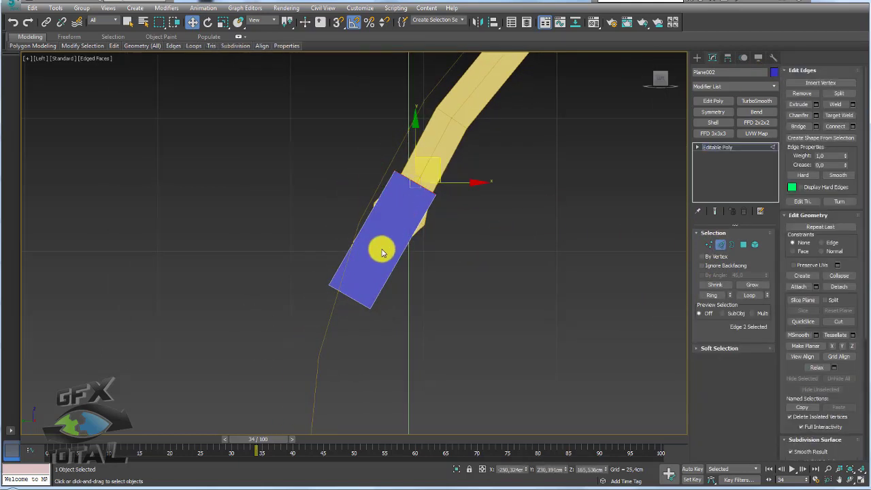
left_click(350, 295)
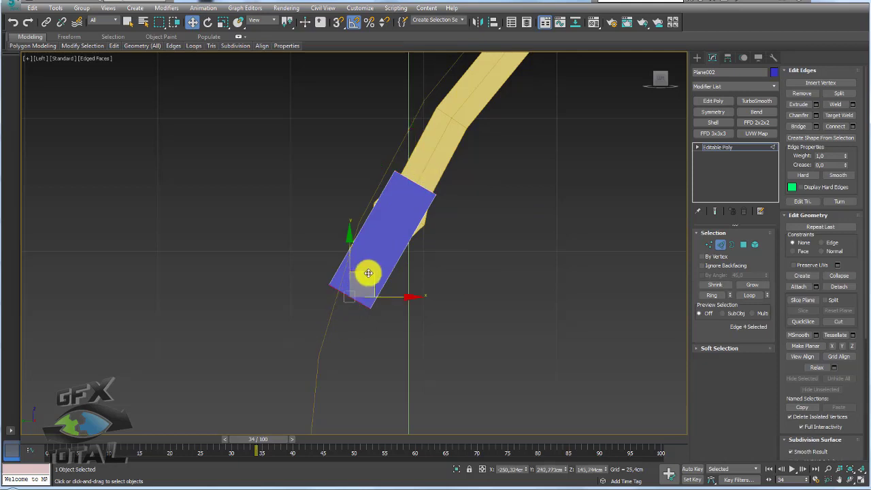
mouse_move(365, 272)
left_mouse_down()
mouse_move(381, 247)
mouse_move(398, 252)
mouse_move(334, 289)
mouse_move(342, 276)
mouse_move(325, 310)
mouse_move(281, 340)
left_mouse_up()
key("e")
key("w")
- Shift-extrude edges to add a downward-bent segment and widen the strip sideways
key("e")
key("w")
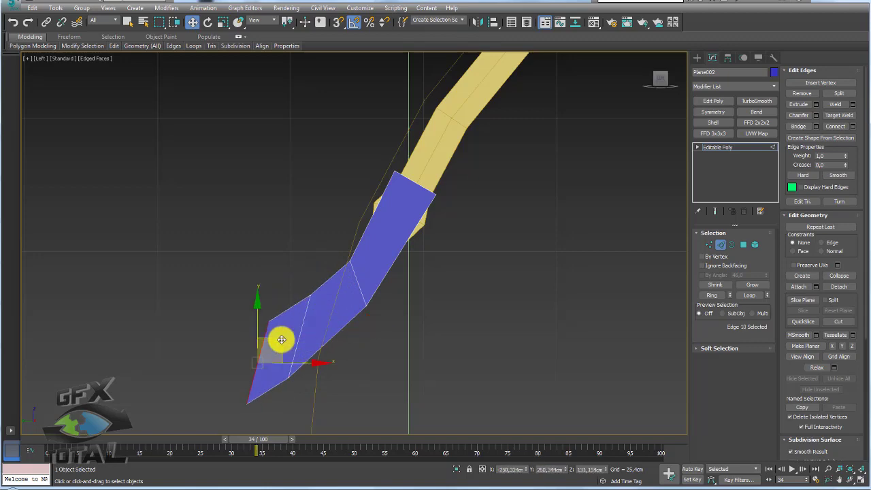
mouse_move(281, 340)
middle_mouse_down("alt")
mouse_move(340, 353)
mouse_move(432, 319)
middle_mouse_up("alt")
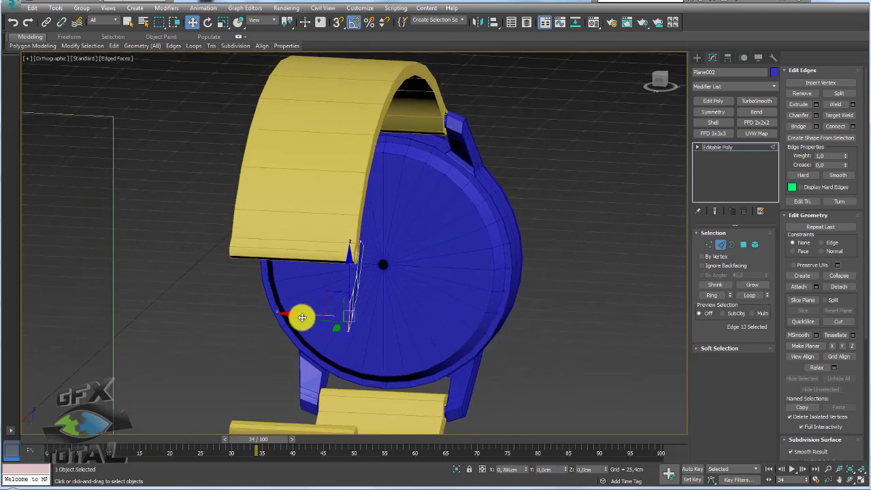
middle_click_drag(352, 334, 300, 327, "alt")
left_click_drag(298, 321, 245, 308, "shift")
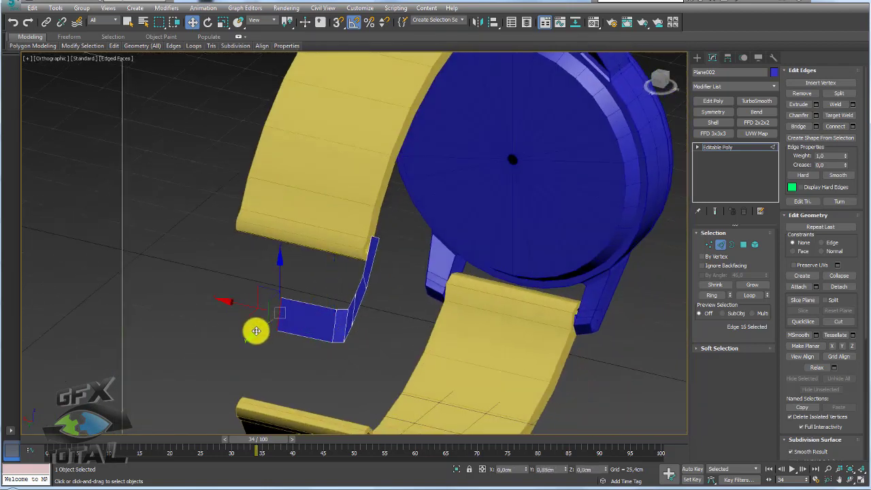
- Select an edge ring along the blue strip and Connect it to add a lengthwise centre edge
mouse_move(226, 306)
middle_mouse_down("alt")
mouse_move(338, 307)
mouse_move(358, 258)
middle_mouse_up("alt")
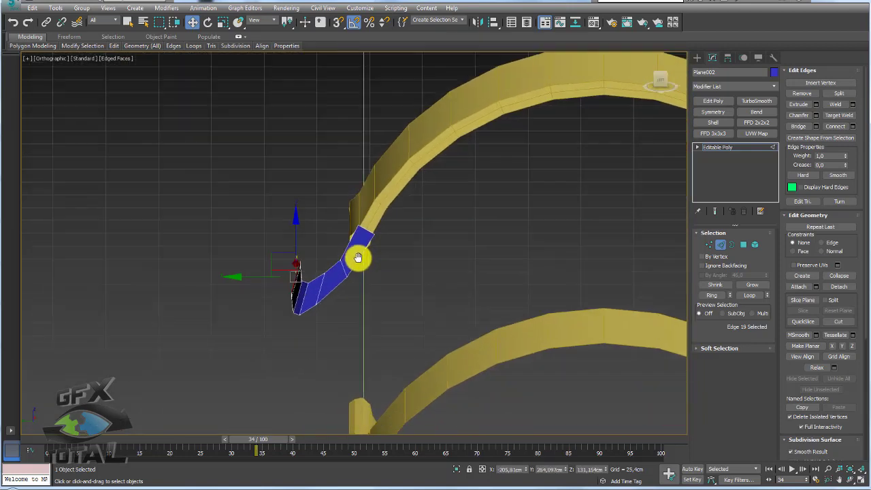
scroll(359, 257, "up", 5)
left_click(361, 222)
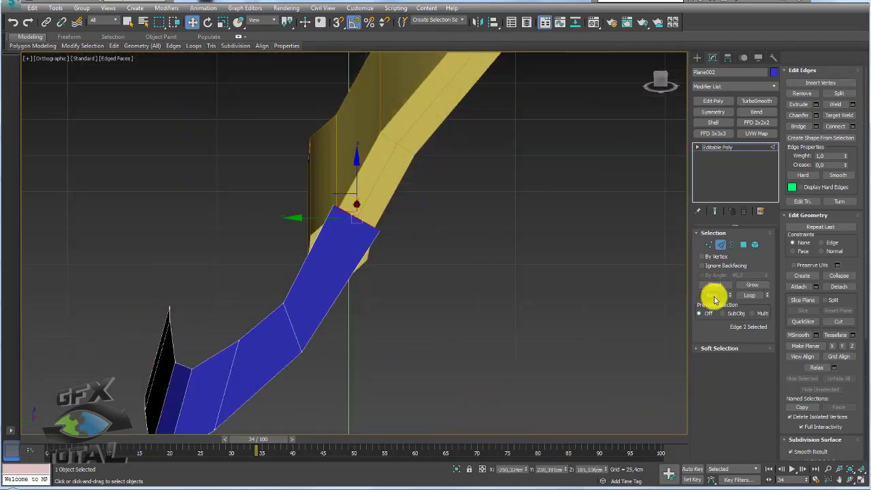
left_click(713, 296)
left_click(842, 129)
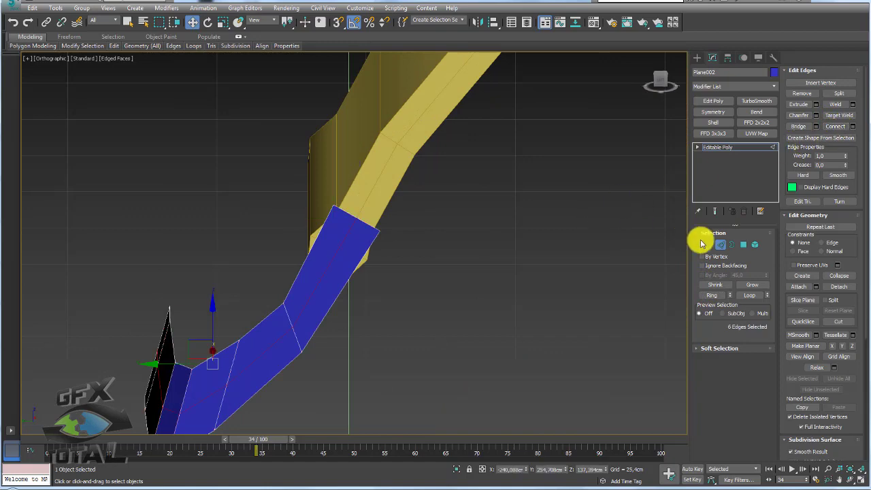
left_click(709, 244)
mouse_move(364, 225)
middle_mouse_down("alt")
mouse_move(359, 209)
mouse_move(371, 234)
middle_mouse_up("alt")
- In Left view, select the strip's top vertices and move them to reshape the tip
key("l")
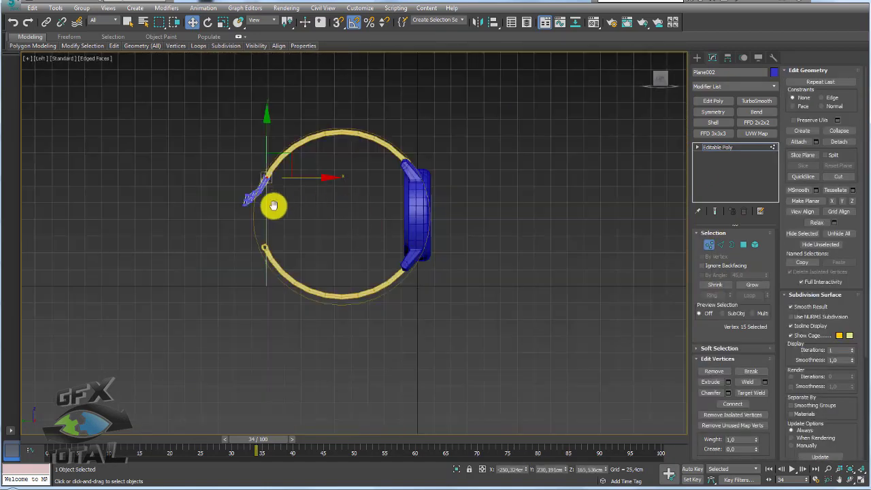
scroll(272, 204, "up", 3)
scroll(319, 178, "up", 3)
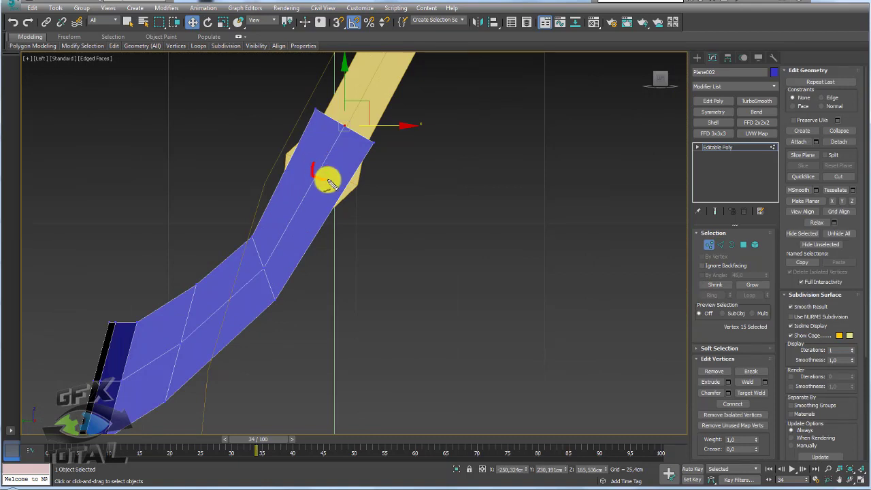
left_click_drag(356, 130, 392, 158)
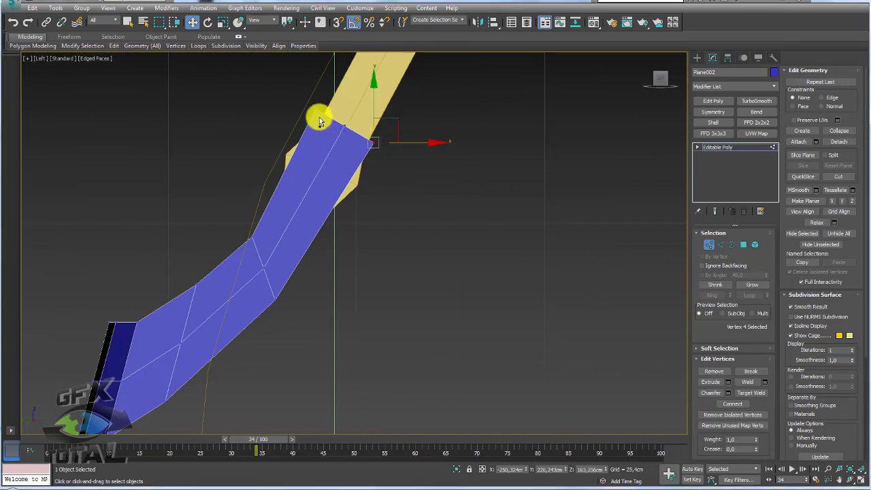
left_click(320, 121, "ctrl")
left_click_drag(363, 127, 361, 120)
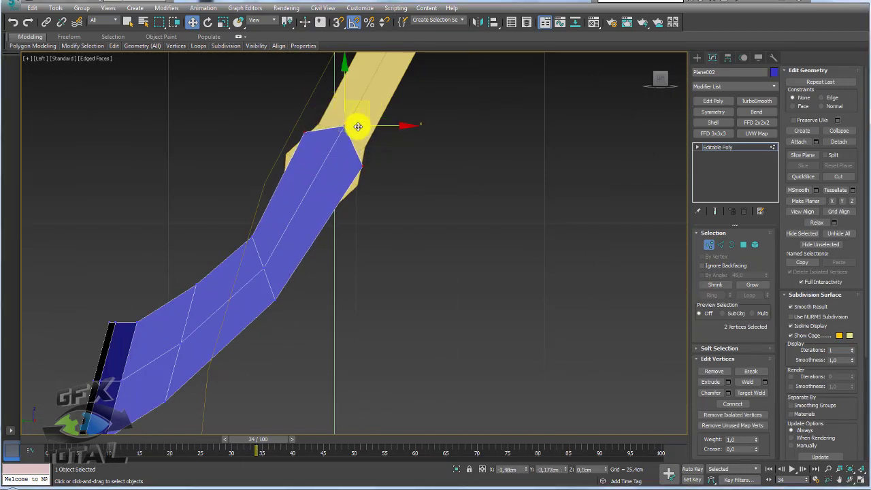
- Add an edge across the tip with Ring and Connect, then select the tip vertices
left_click(720, 244)
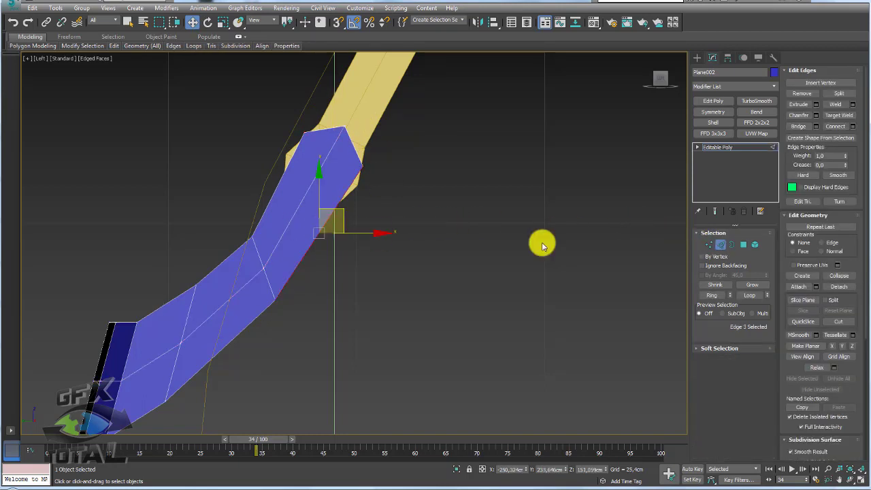
left_click(711, 294)
left_click(836, 127)
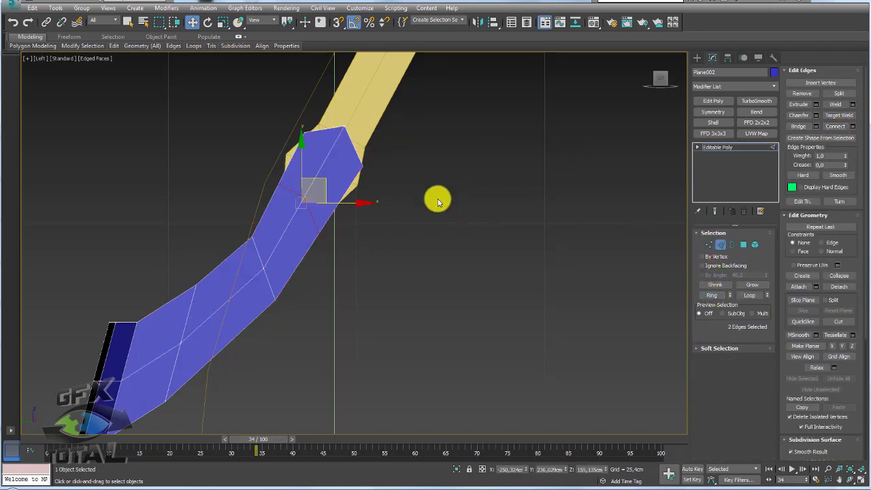
left_click(709, 244)
left_click(319, 232)
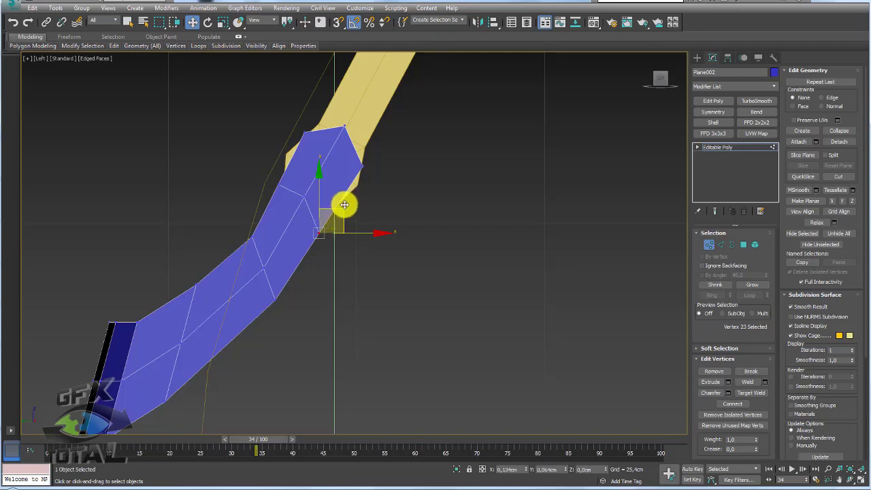
left_click(279, 183)
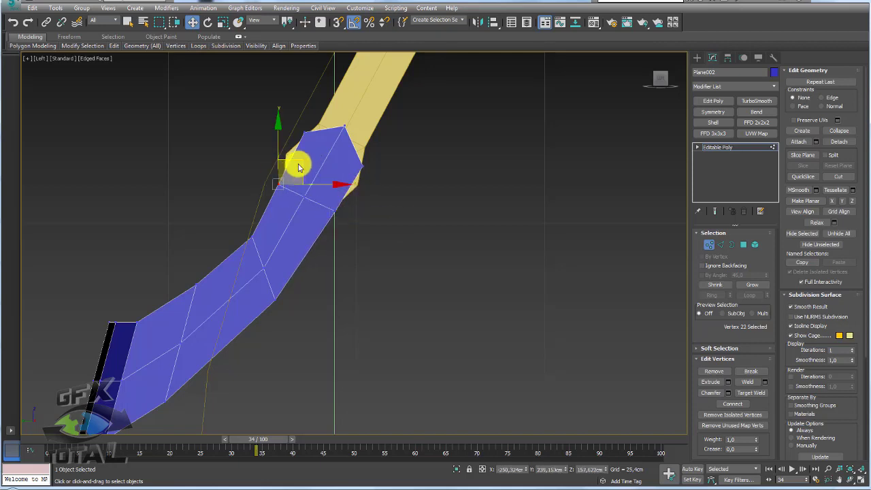
left_click(300, 204)
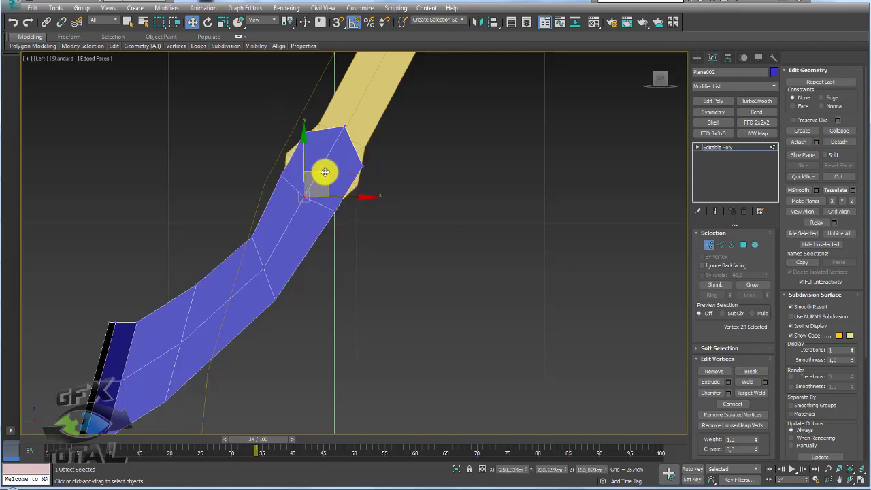
- Add another edge across the strap tip using Ring and Connect
key("F3")
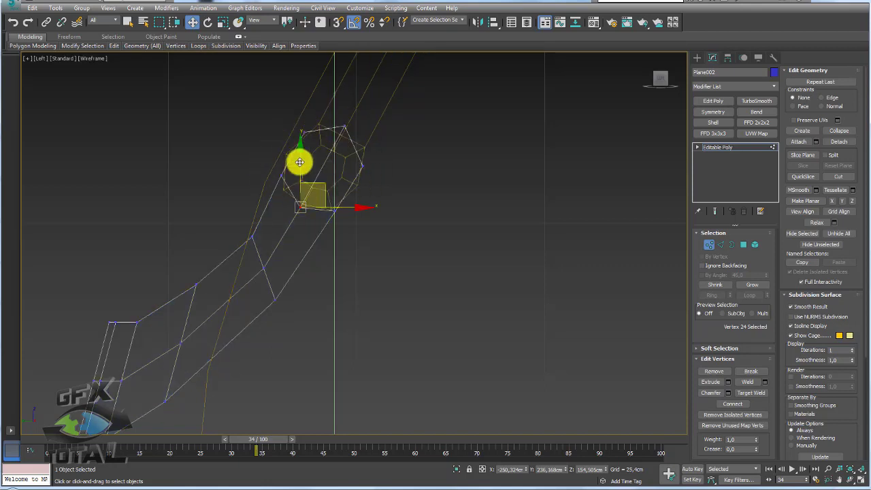
key("F3")
key("2")
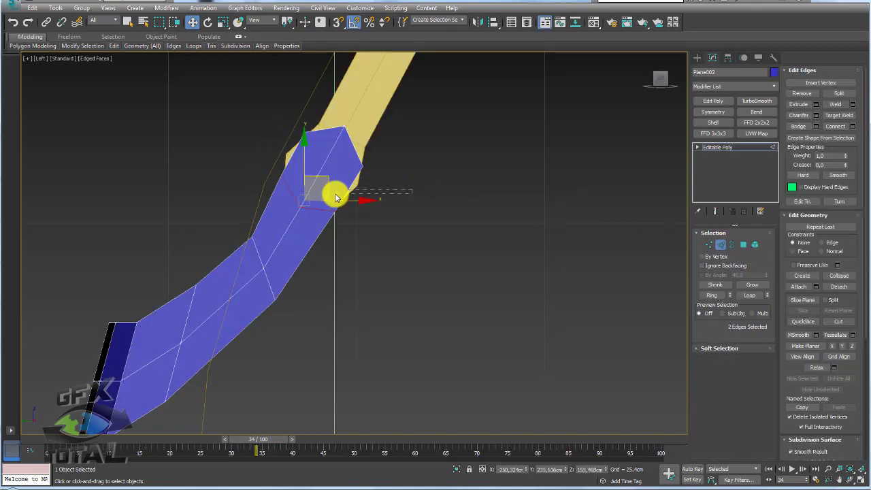
left_click(333, 196)
left_click(710, 295)
left_click(836, 126)
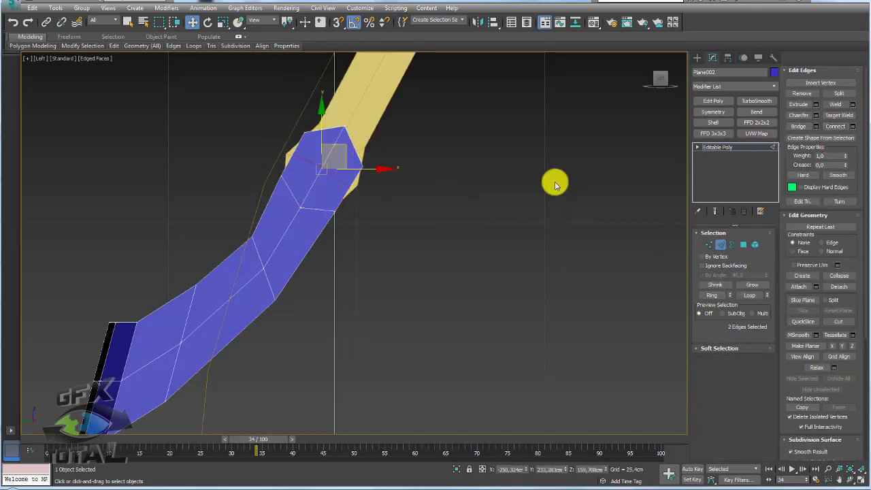
left_click(709, 244)
scroll(293, 170, "up", 2)
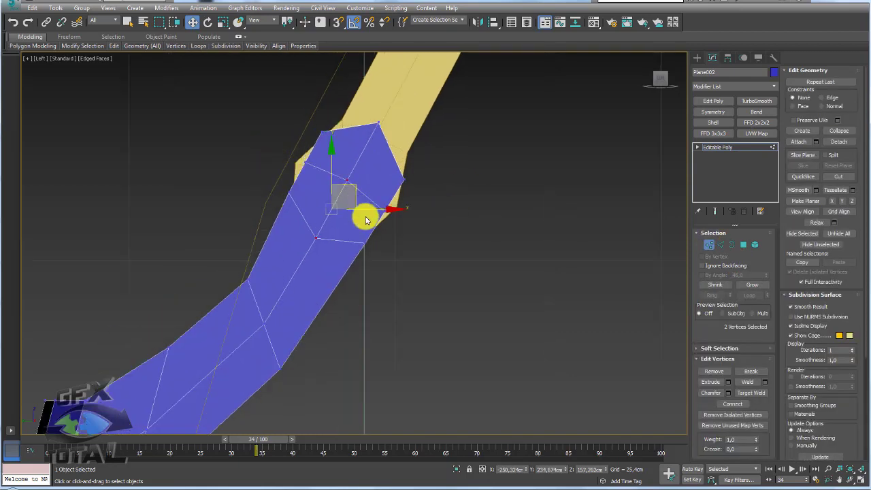
- Inset the four tip polygons twice, making the second inset larger
left_click(742, 244)
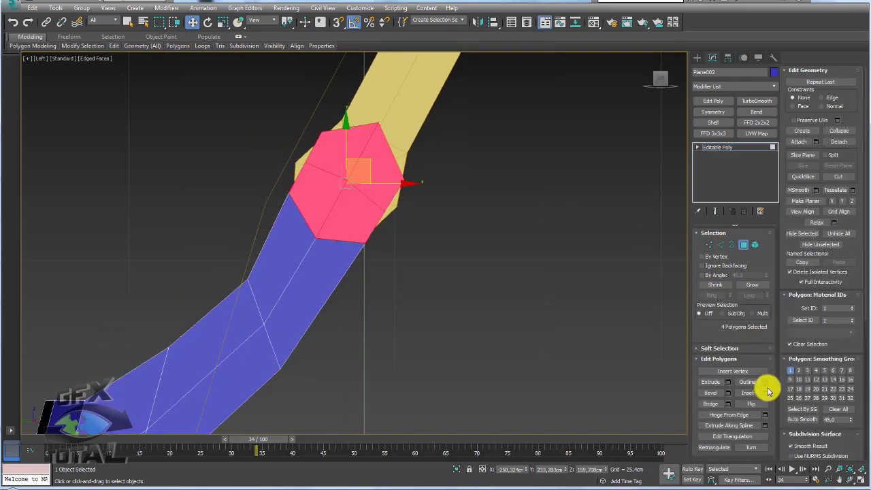
left_click(764, 393)
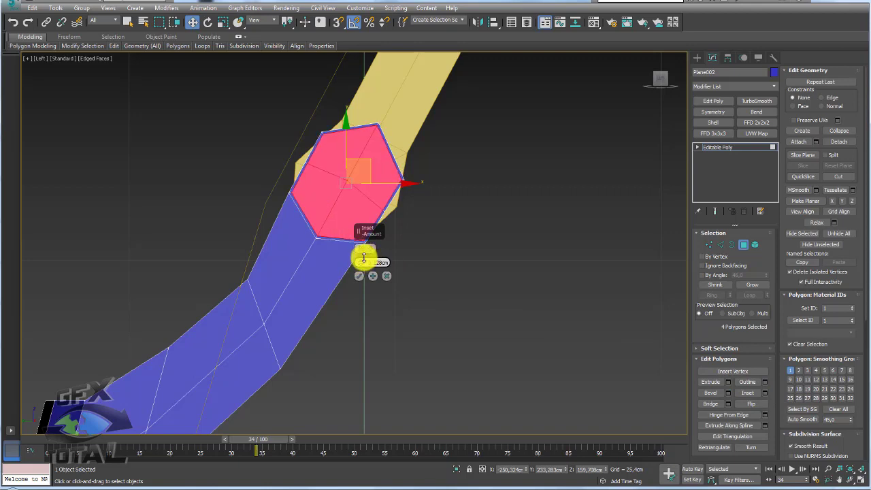
left_click(358, 277)
mouse_move(359, 276)
middle_mouse_down()
mouse_move(431, 213)
mouse_move(452, 141)
middle_mouse_up()
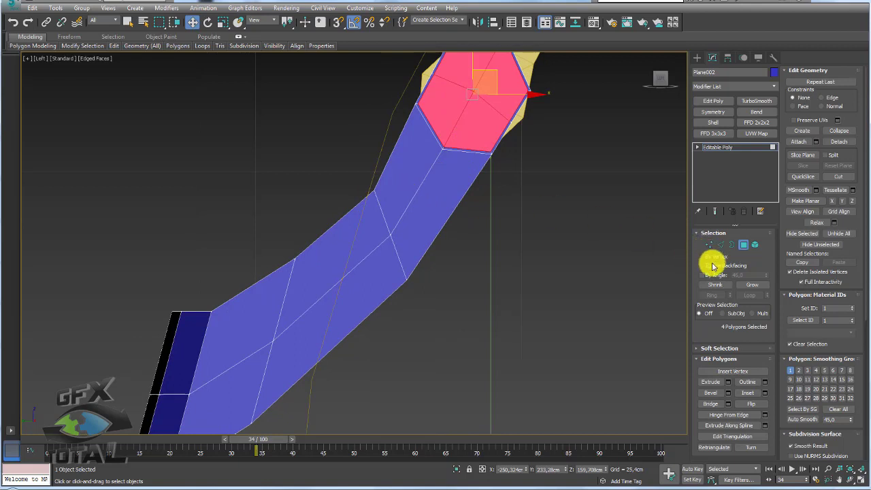
left_click(764, 392)
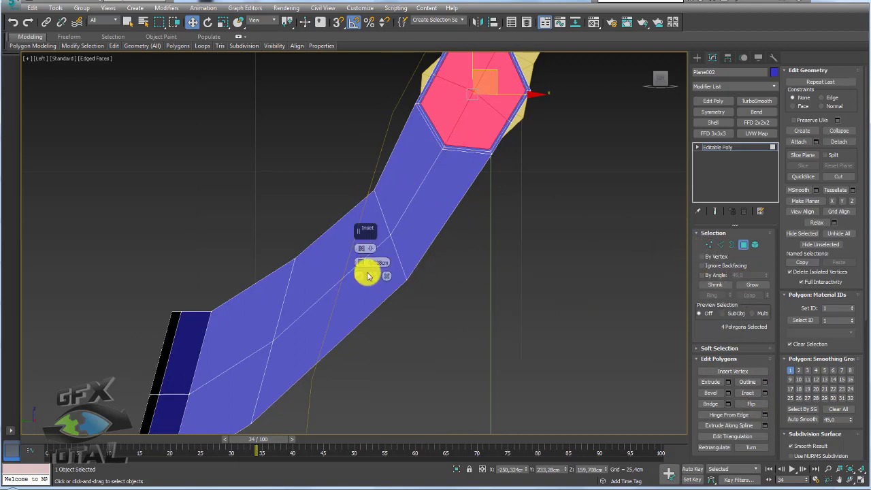
mouse_move(361, 271)
left_mouse_down()
mouse_move(361, 241)
mouse_move(361, 258)
left_mouse_up()
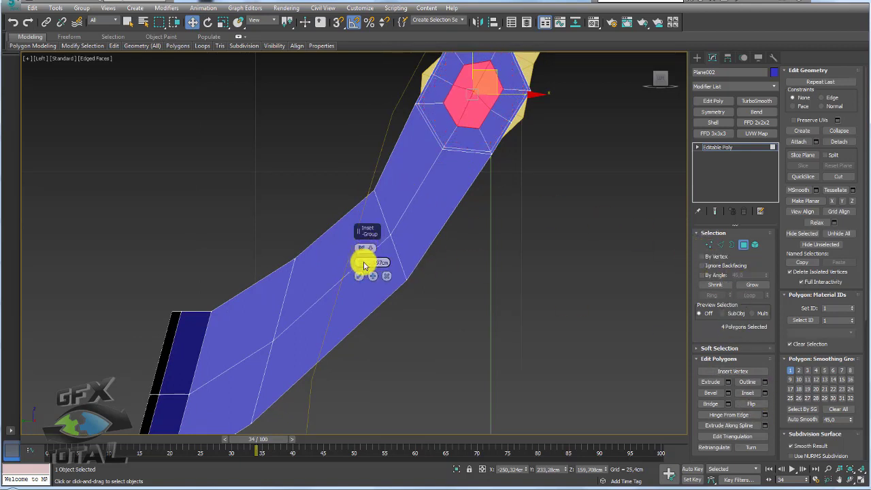
left_click(358, 275)
- Delete the inner hexagon faces to open a hole and select its border
scroll(462, 149, "up", 2)
scroll(437, 142, "up", 3)
middle_click_drag(437, 142, 412, 194)
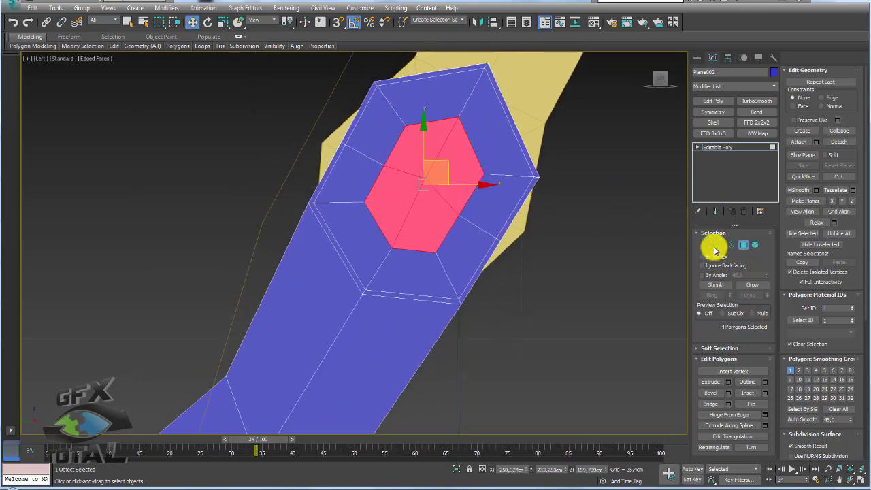
key("Delete")
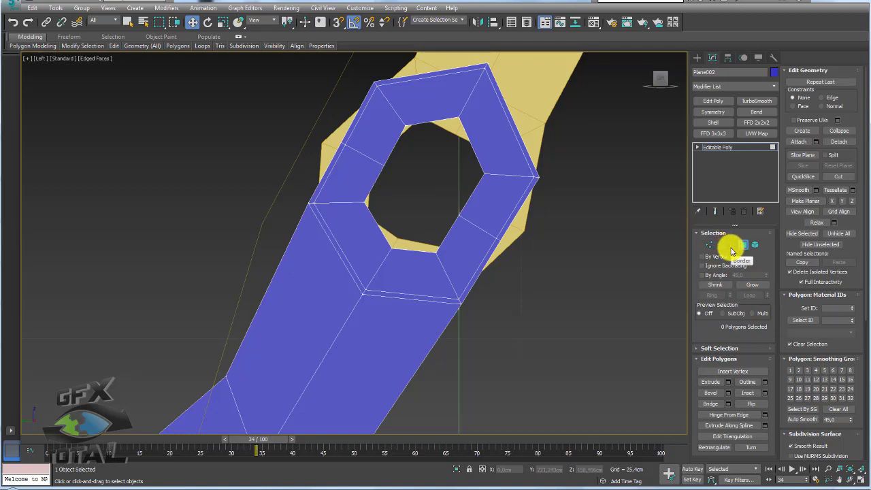
left_click(731, 247)
left_click(477, 161)
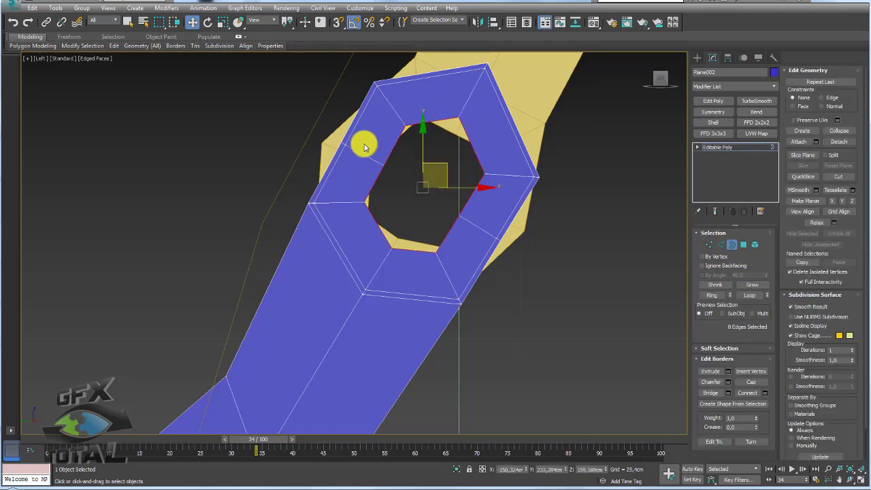
- Apply a Spherify modifier to round the hole, then convert back to Editable Poly
left_click(774, 86)
left_click_drag(776, 102, 773, 369)
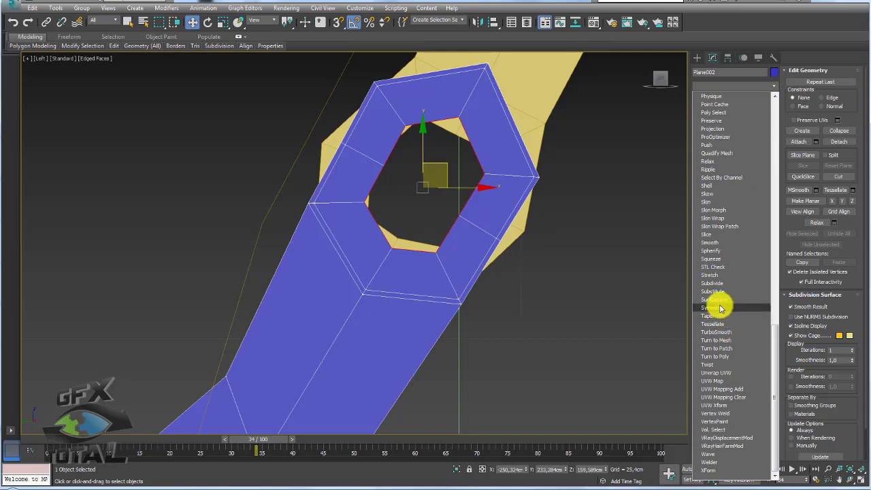
left_click(715, 251)
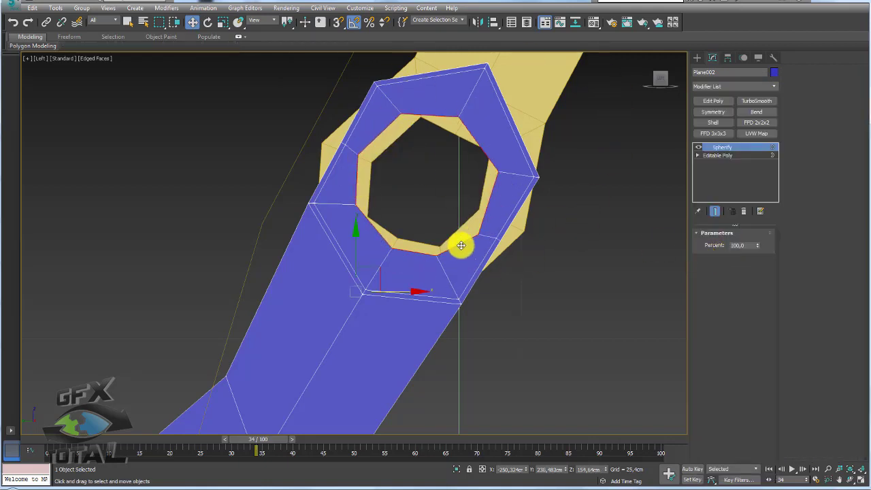
right_click(486, 136)
mouse_move(517, 249)
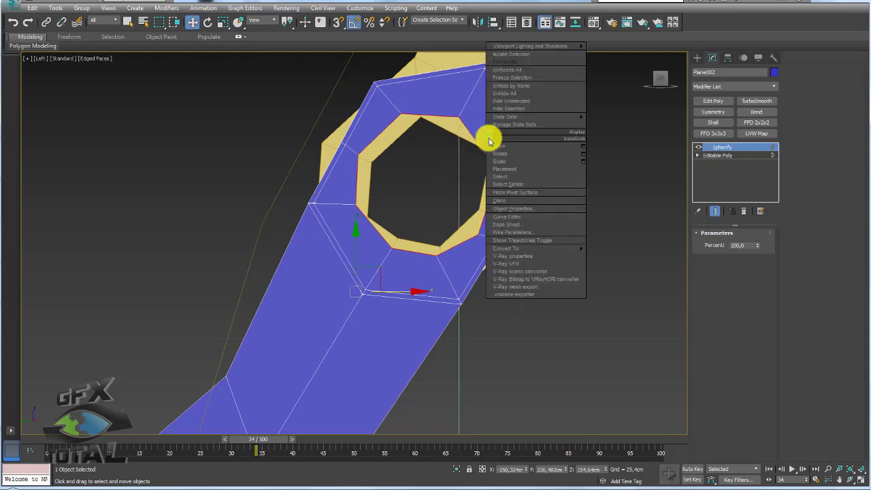
left_click(620, 256)
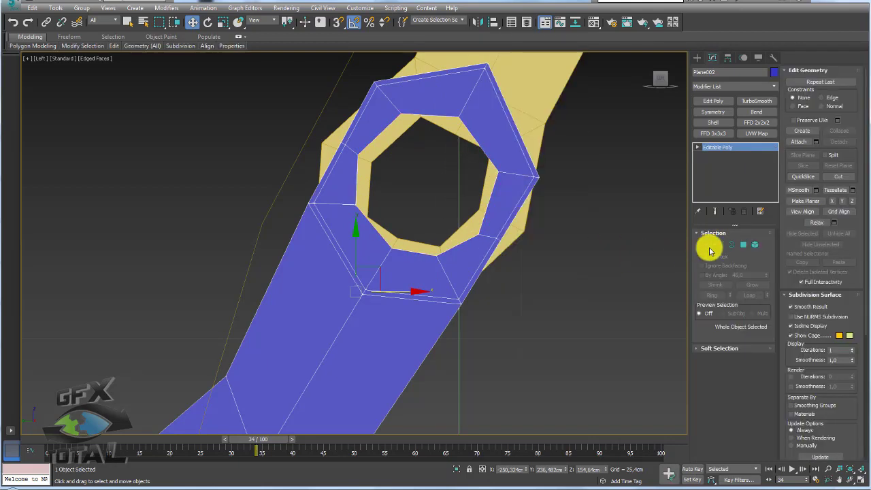
- Scale the hole border inward and Collapse it into a single centre point
left_click(731, 245)
left_click(478, 153)
key("r")
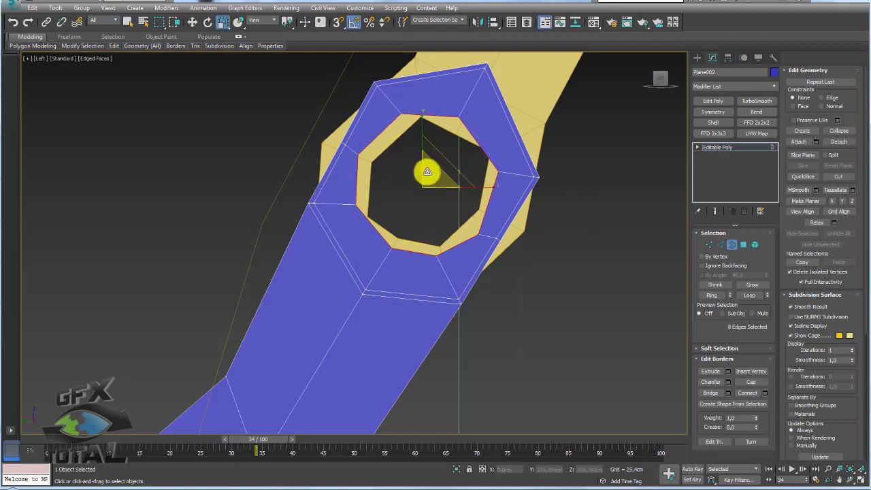
mouse_move(426, 170)
left_mouse_down()
mouse_move(429, 197)
mouse_move(435, 175)
left_mouse_up()
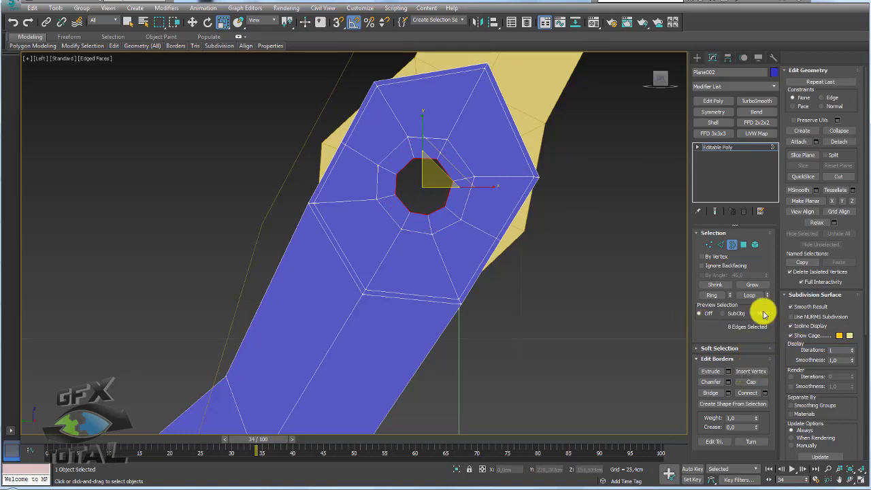
left_click(838, 131)
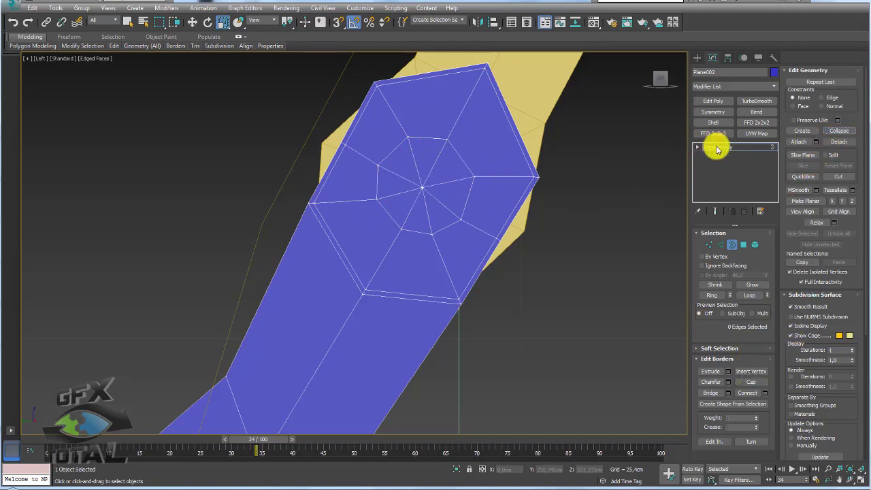
left_click(716, 147)
- In Perspective view, select the yellow strap Cylinder001 and frame its end
key("p")
mouse_move(412, 208)
middle_mouse_down("alt")
mouse_move(404, 221)
mouse_move(470, 259)
mouse_move(435, 255)
mouse_move(404, 224)
middle_mouse_up("alt")
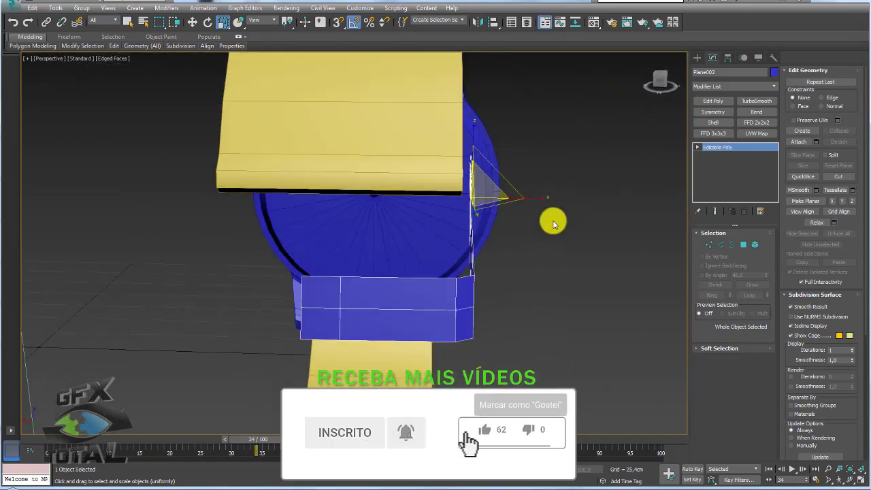
mouse_move(551, 222)
middle_mouse_down("alt")
mouse_move(439, 254)
mouse_move(394, 247)
mouse_move(402, 270)
mouse_move(431, 291)
mouse_move(453, 293)
mouse_move(443, 214)
middle_mouse_up("alt")
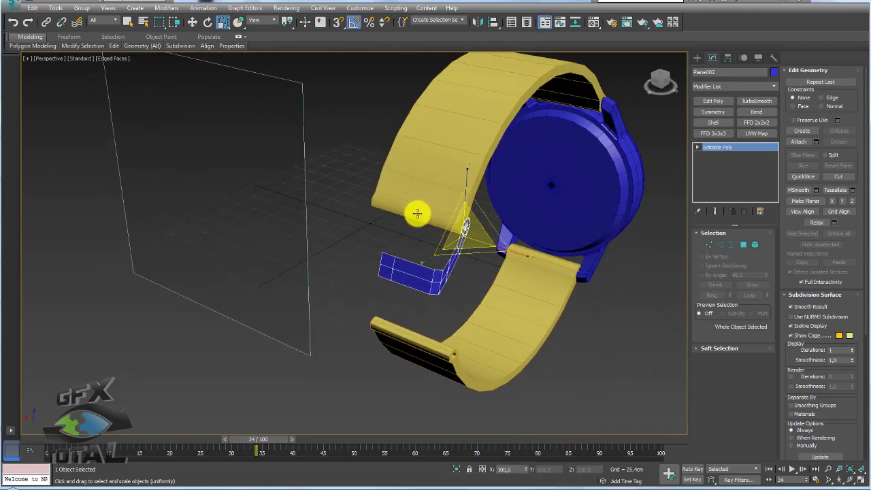
left_click(417, 214)
scroll(417, 213, "up", 4)
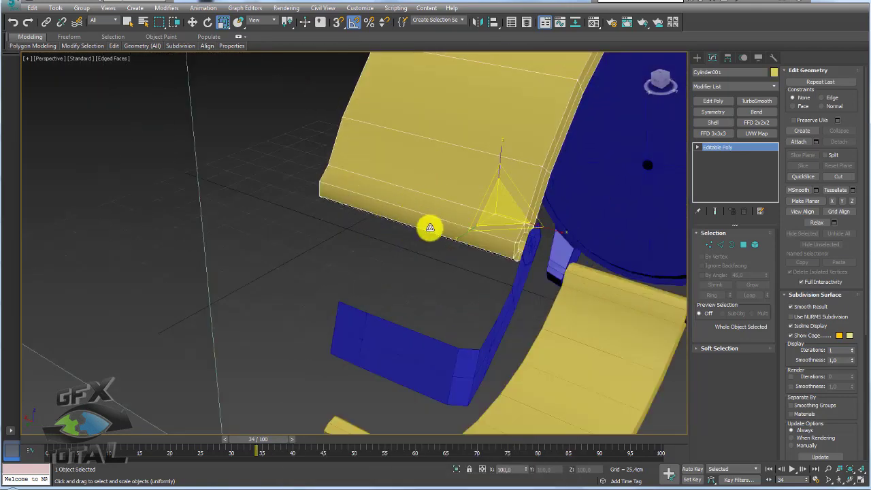
middle_click_drag(430, 228, 471, 243, "alt")
scroll(431, 197, "down", 4)
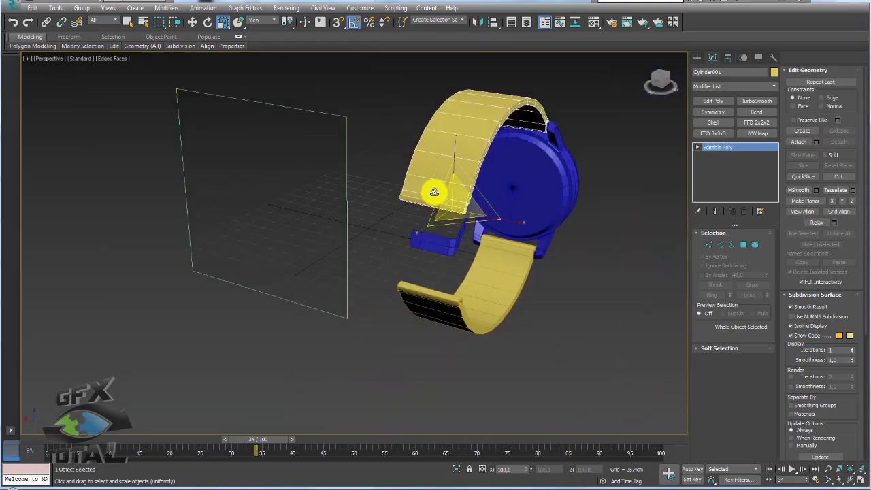
scroll(431, 200, "up", 4)
scroll(417, 215, "up", 2)
mouse_move(418, 216)
middle_mouse_down()
mouse_move(342, 253)
mouse_move(363, 249)
mouse_move(344, 243)
middle_mouse_up()
- Select an edge ring on the strap and Connect two new loops with Pinch 97
left_click(720, 244)
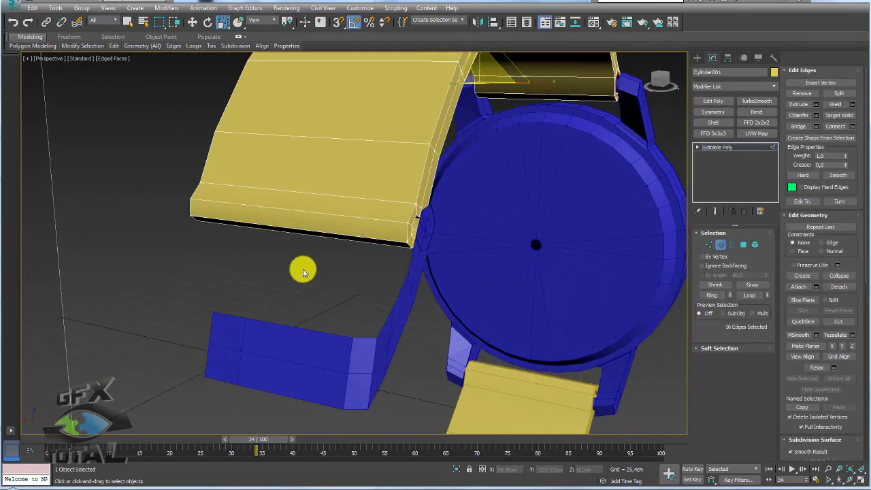
double_click(311, 170)
left_click(711, 295)
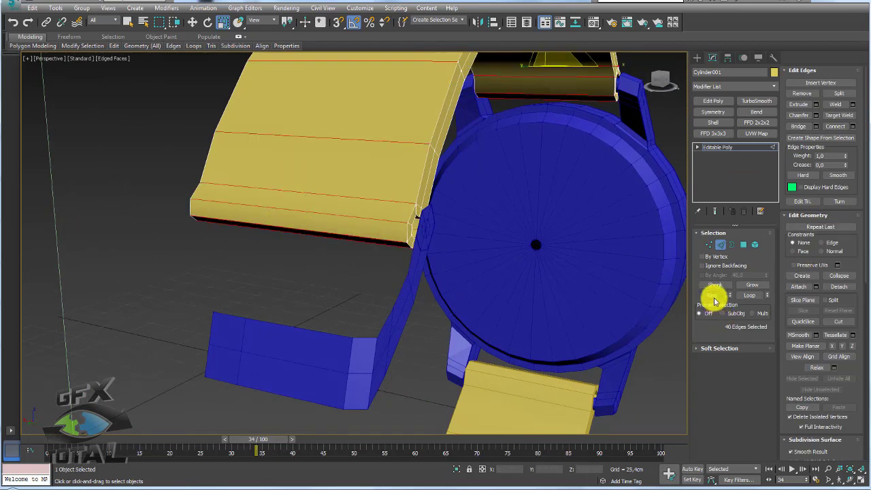
left_click(852, 126)
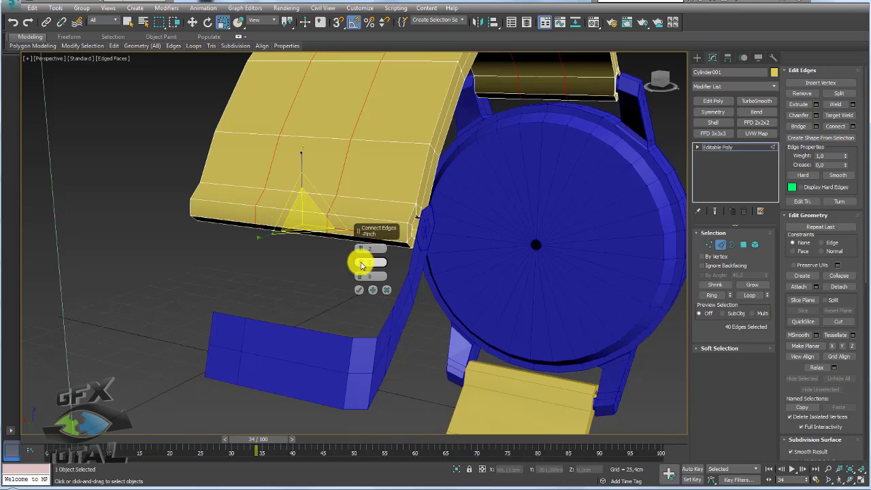
mouse_move(361, 261)
left_mouse_down()
mouse_move(359, 77)
mouse_move(360, 265)
left_mouse_up()
left_click(358, 290)
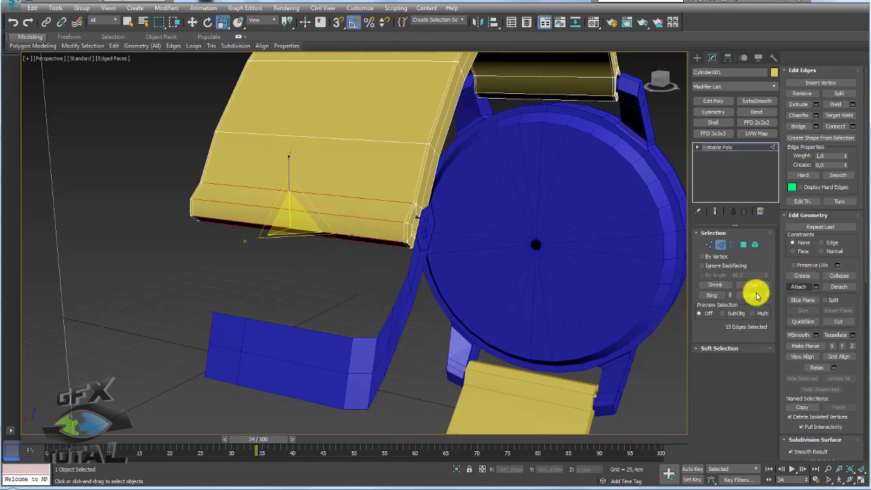